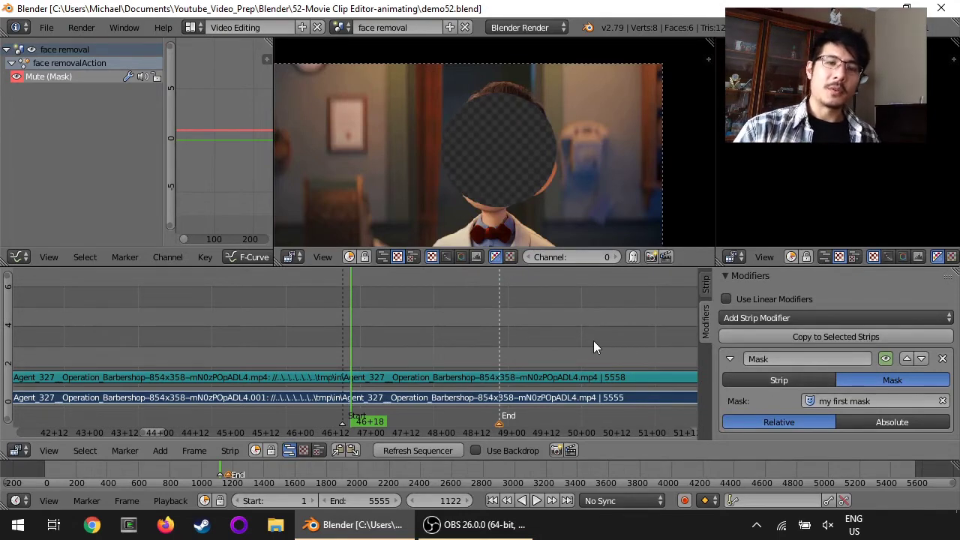
Play back the masked face shot up to the End marker to check the static mask against the moving head
drag(352, 309, 378, 323)
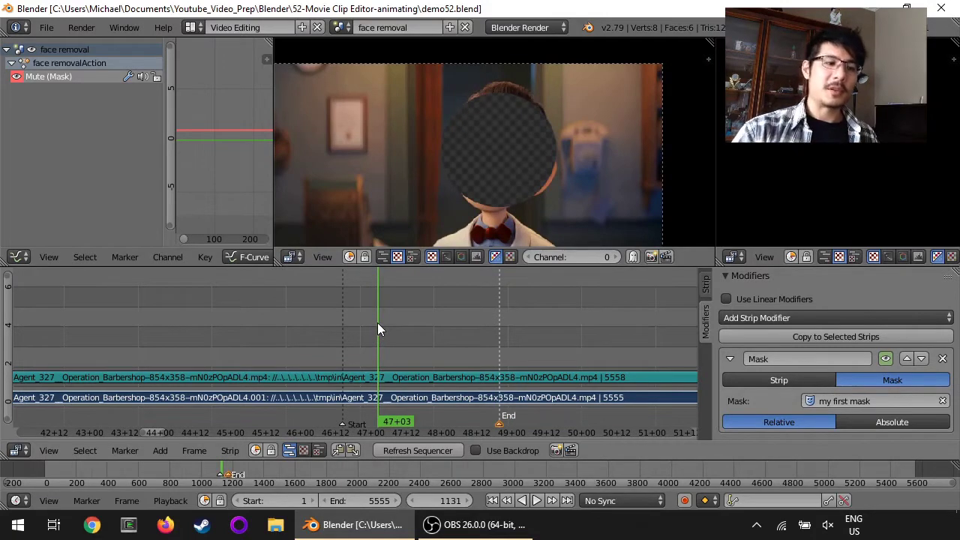
key(alt+a)
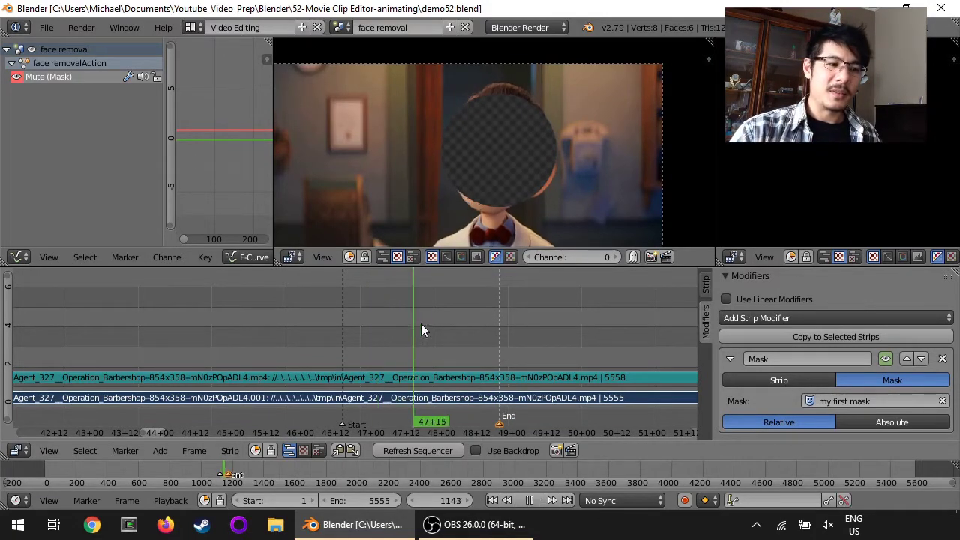
key(alt+a)
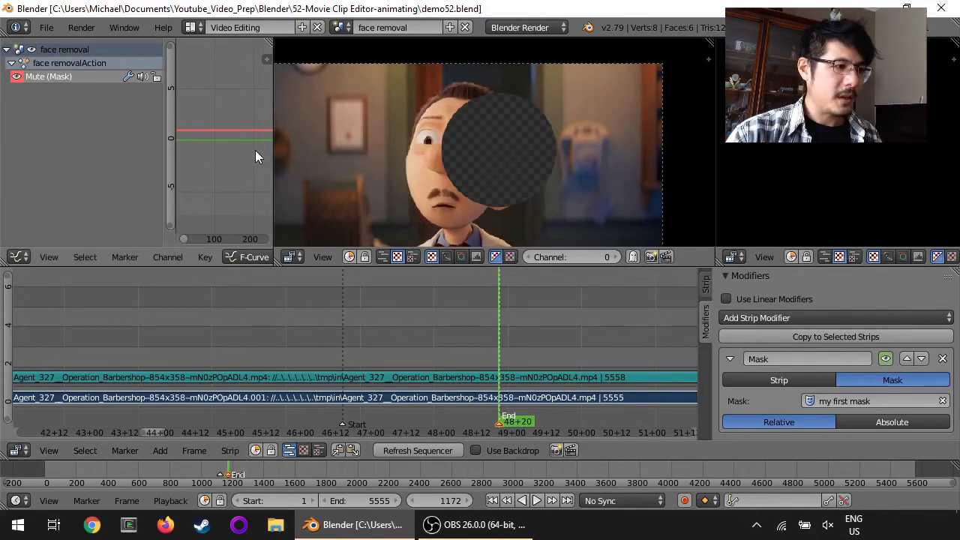
Switch to the Motion Tracking screen layout
click(192, 27)
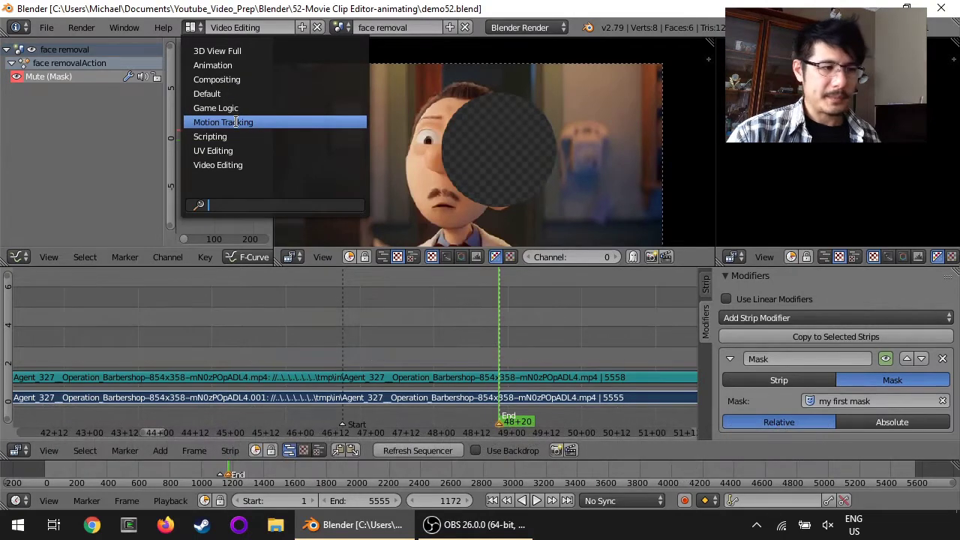
click(235, 121)
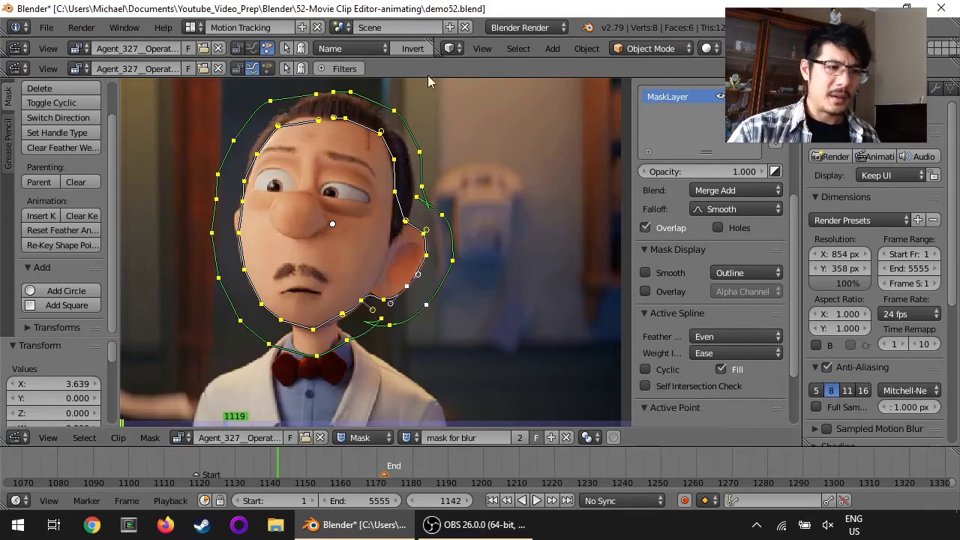
drag(437, 75, 439, 191)
drag(473, 39, 466, 107)
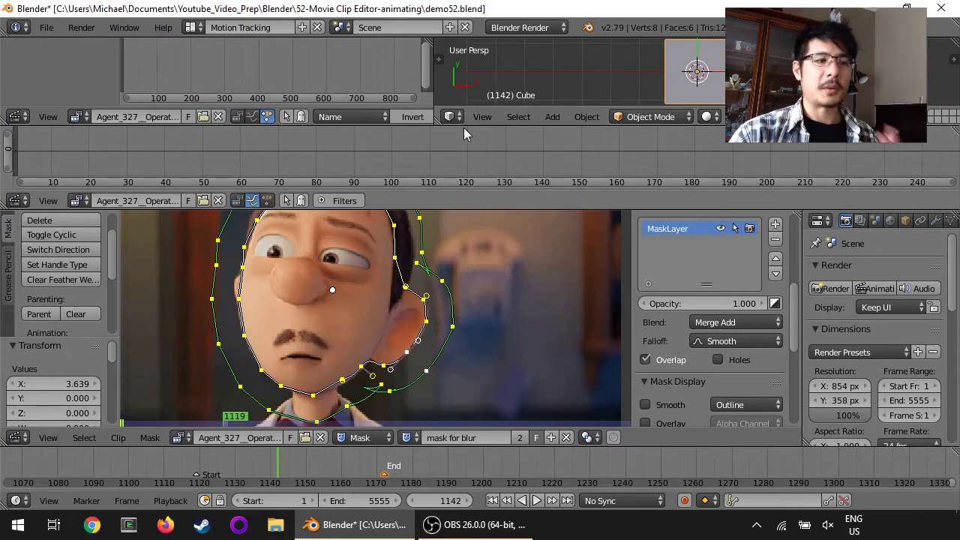
drag(473, 109, 476, 39)
drag(440, 192, 442, 58)
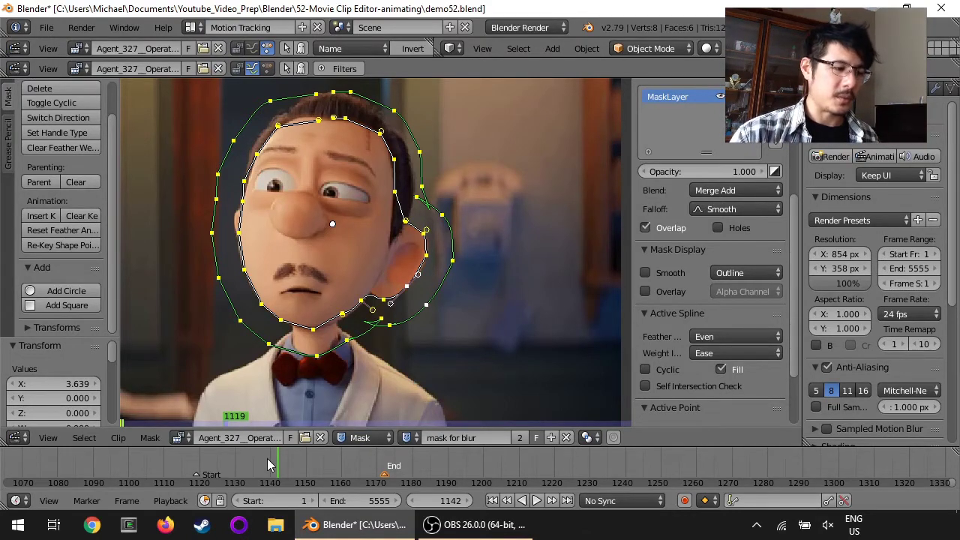
Jump back to the Start marker and play the clip through to the End marker to compare the head's movement with the mask
click(87, 500)
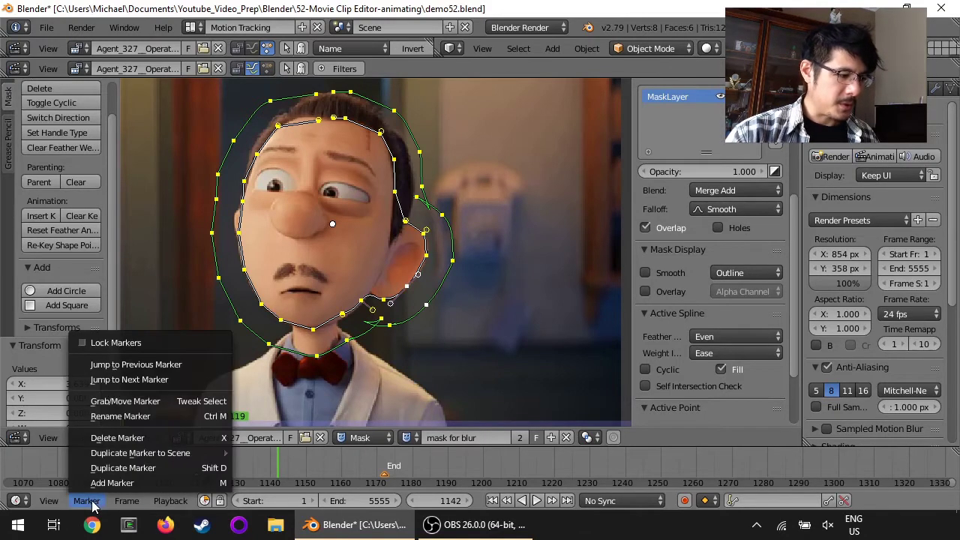
click(154, 366)
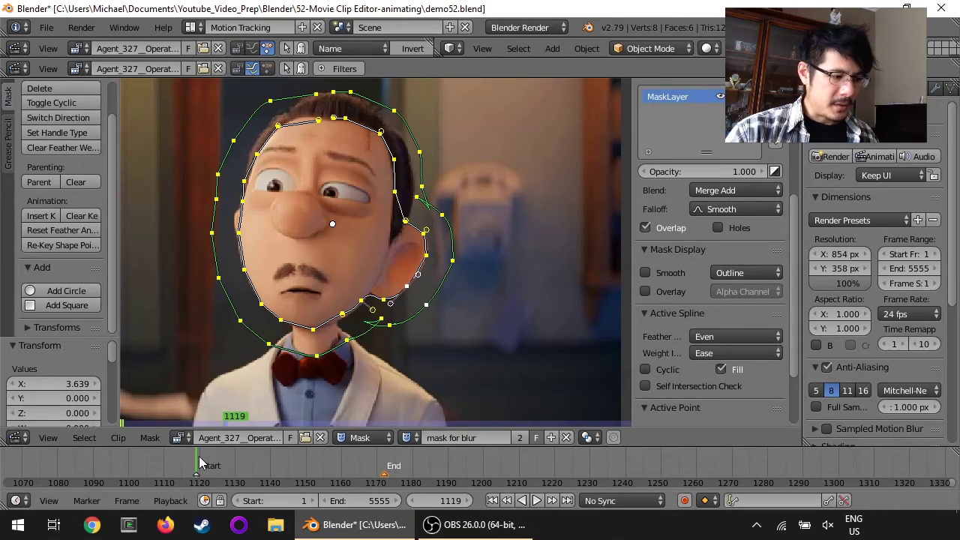
key(alt+a)
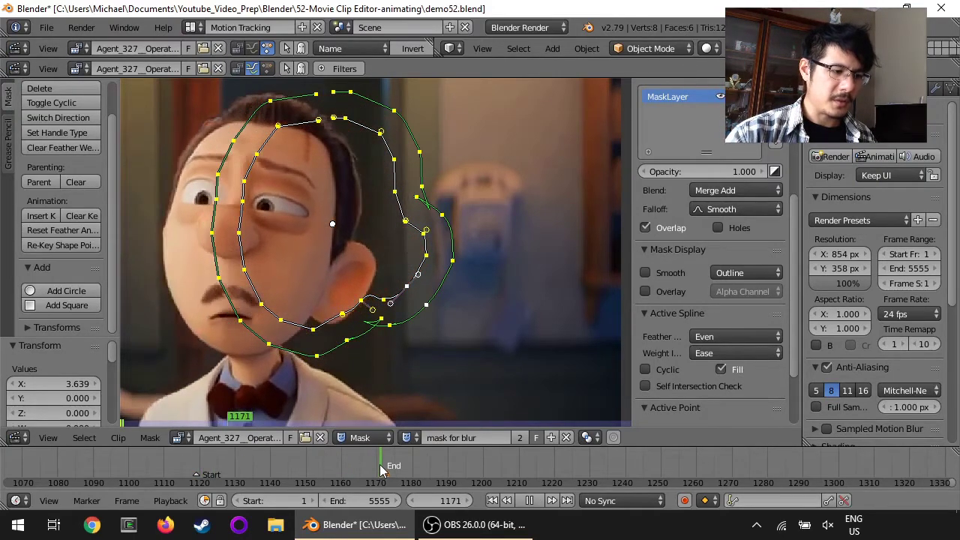
key(alt+a)
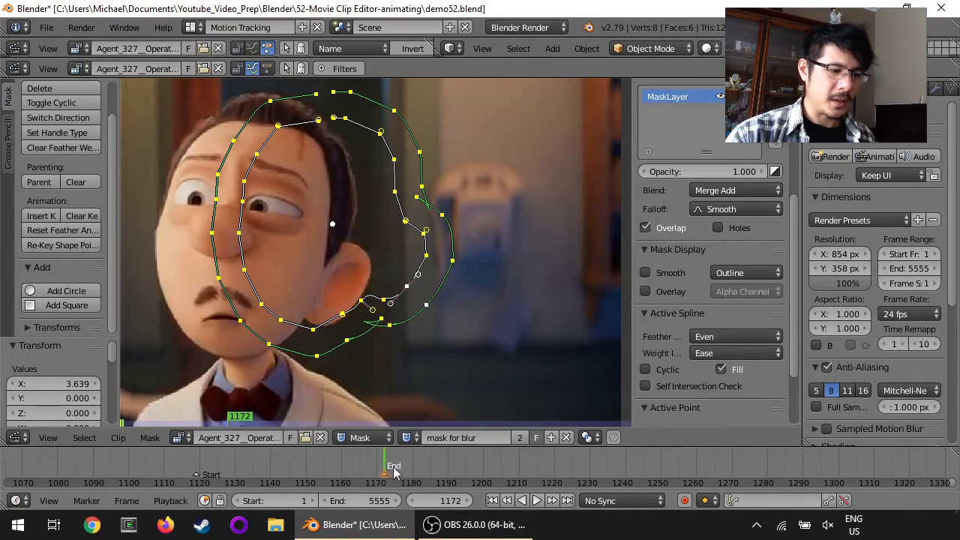
Return to the Start marker at frame 1119 and turn on automatic keyframe insertion
click(86, 500)
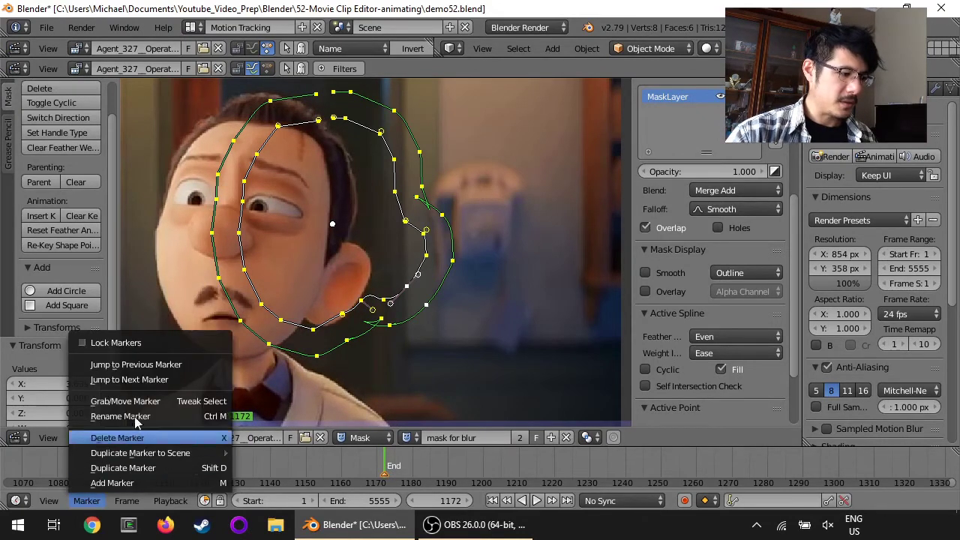
click(166, 367)
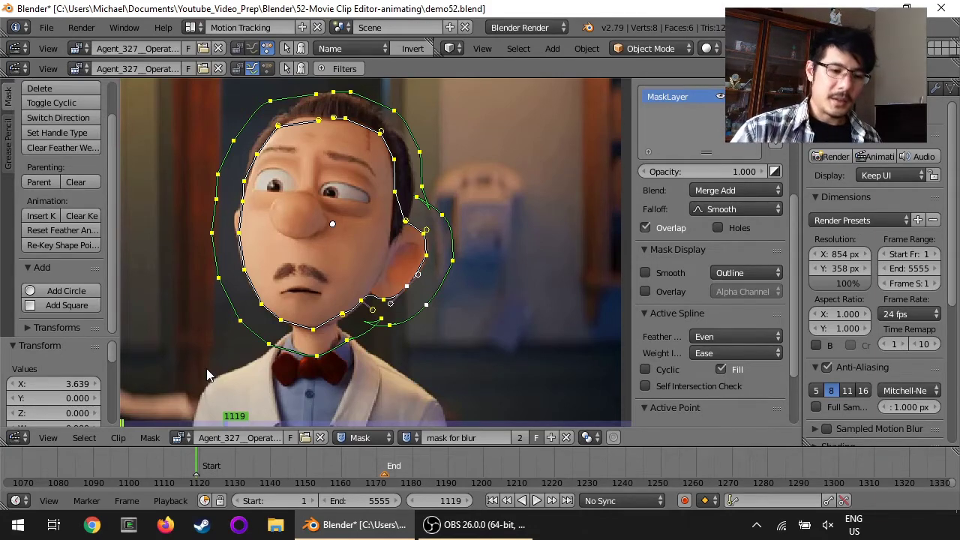
click(685, 502)
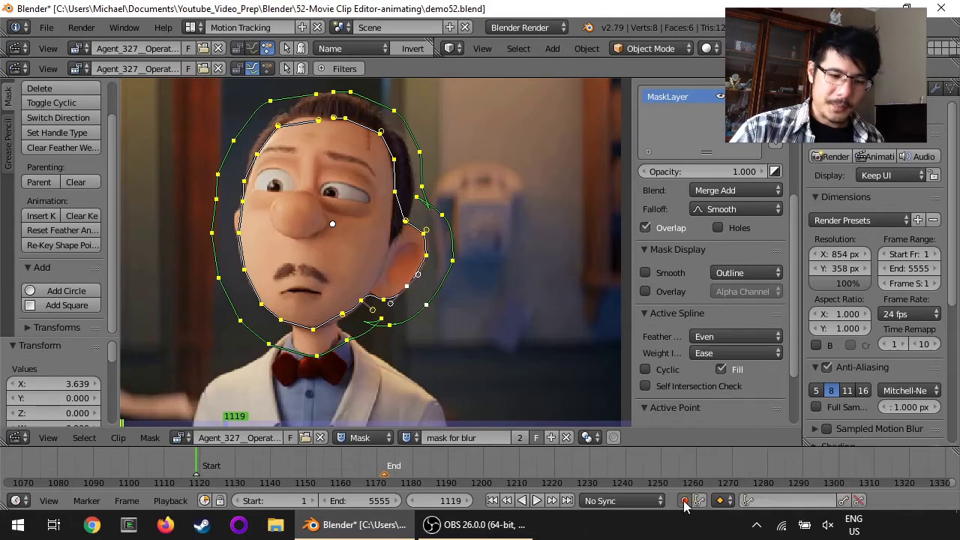
click(695, 502)
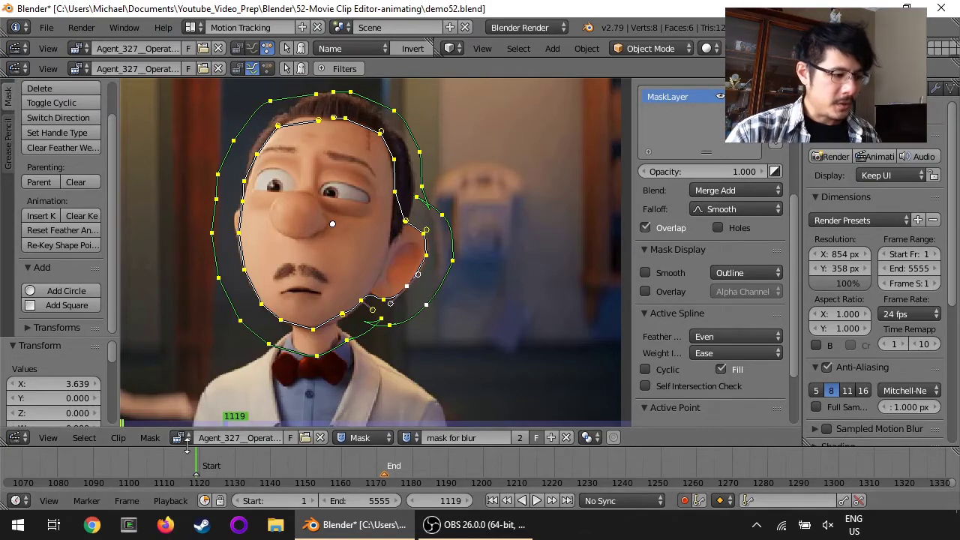
Play and scrub forward from the Start marker to find where the head begins to move, stopping at frame 1138
key(alt+a)
drag(225, 457, 285, 457)
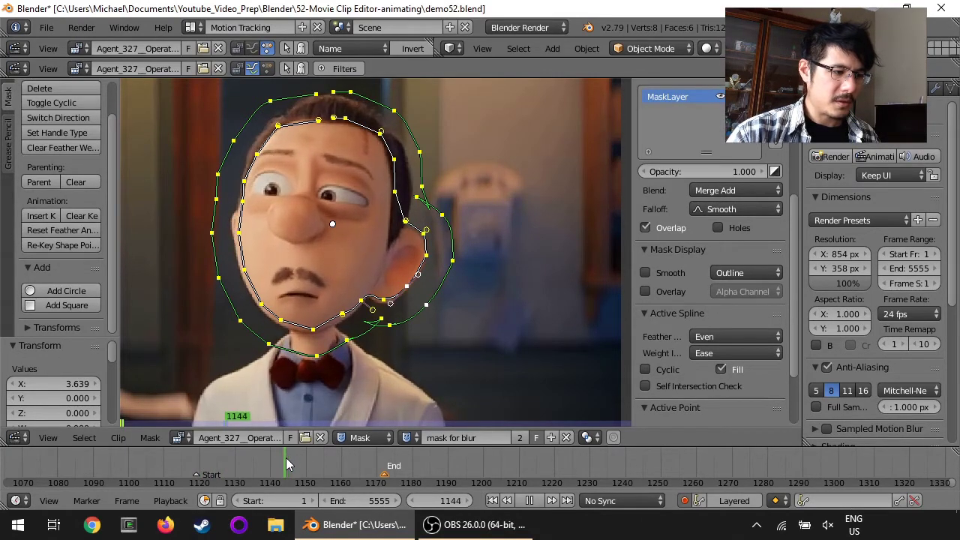
key(alt+a)
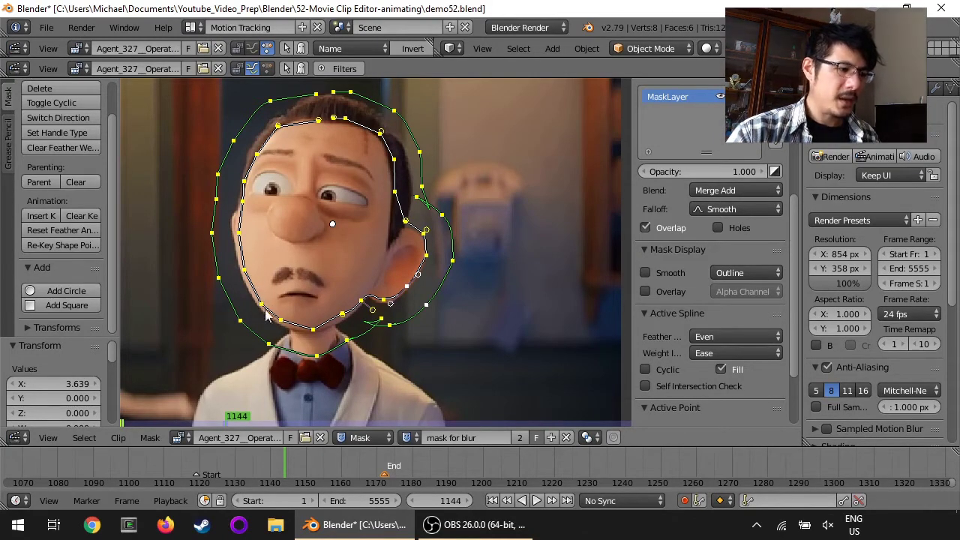
key(alt+a)
click(271, 468)
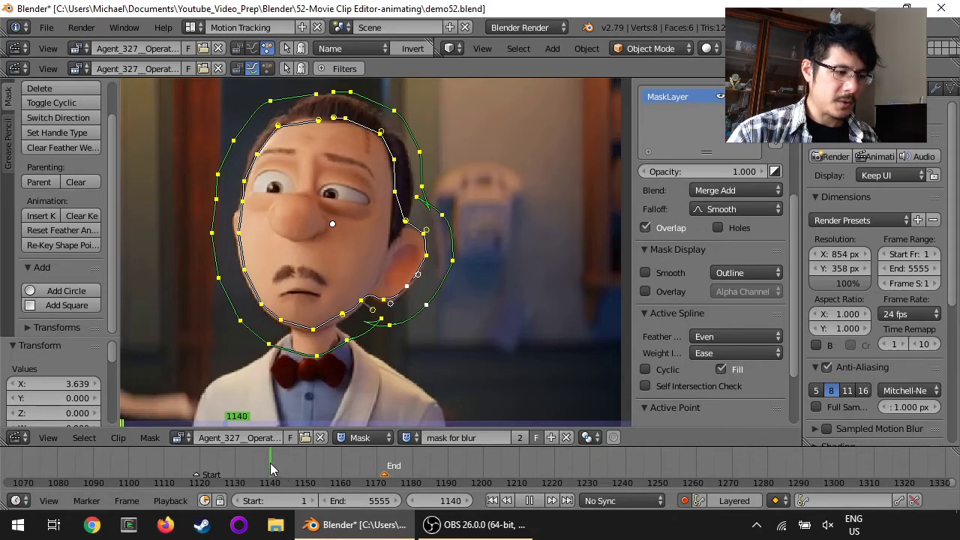
click(266, 468)
key(alt+a)
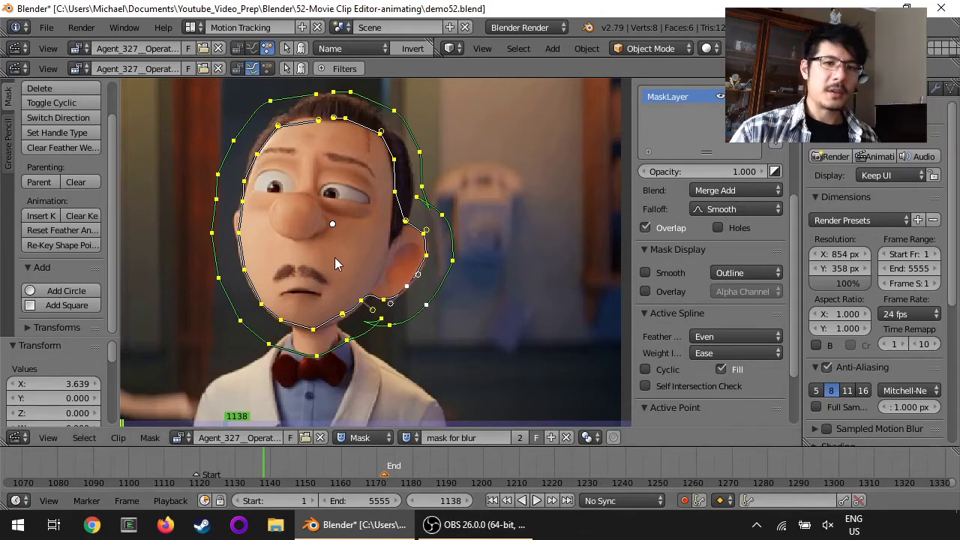
Record a keyframe for the whole mask at frame 1138 by confirming a move with zero offset
key(g)
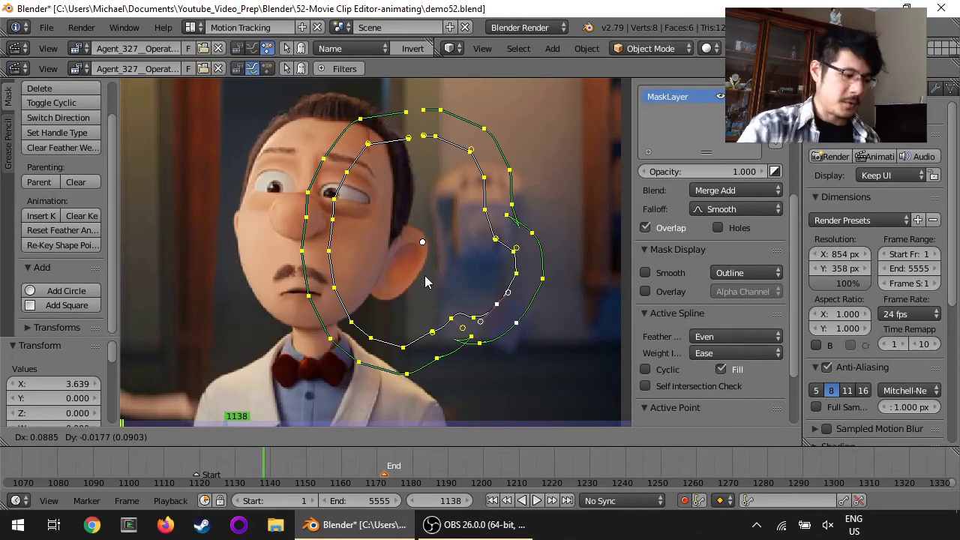
key(Escape)
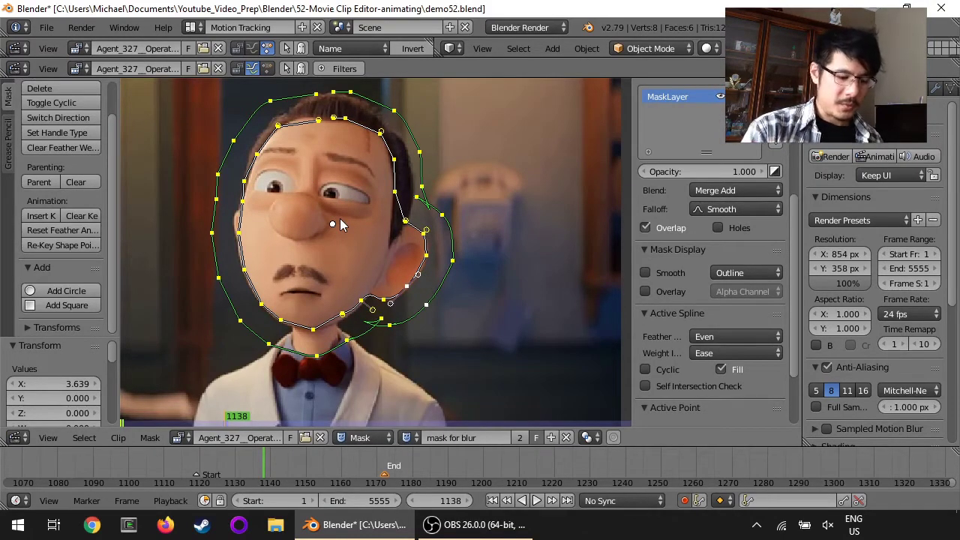
key(g)
click(340, 218)
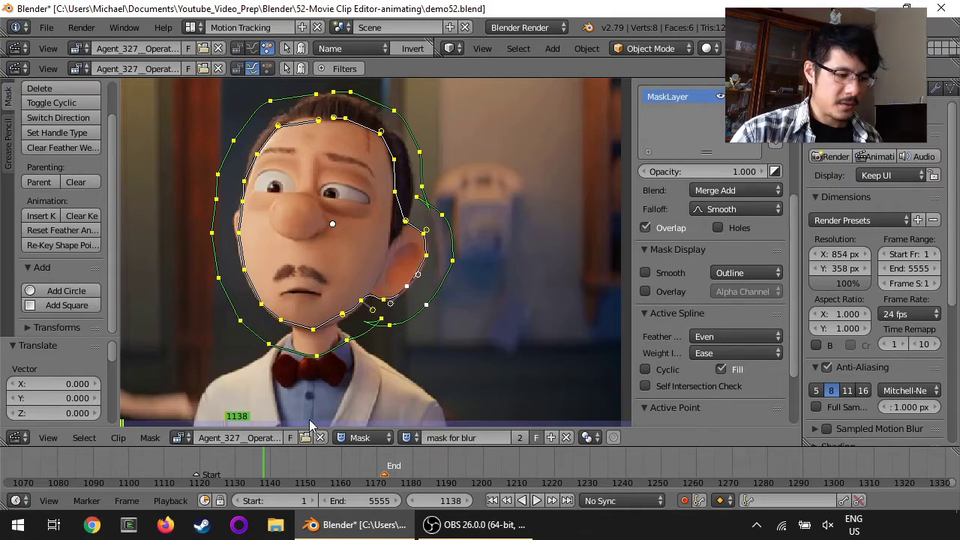
Advance to frame 1159 and move the whole mask by about X -0.018, Y -0.010 to follow the head
key(alt+a)
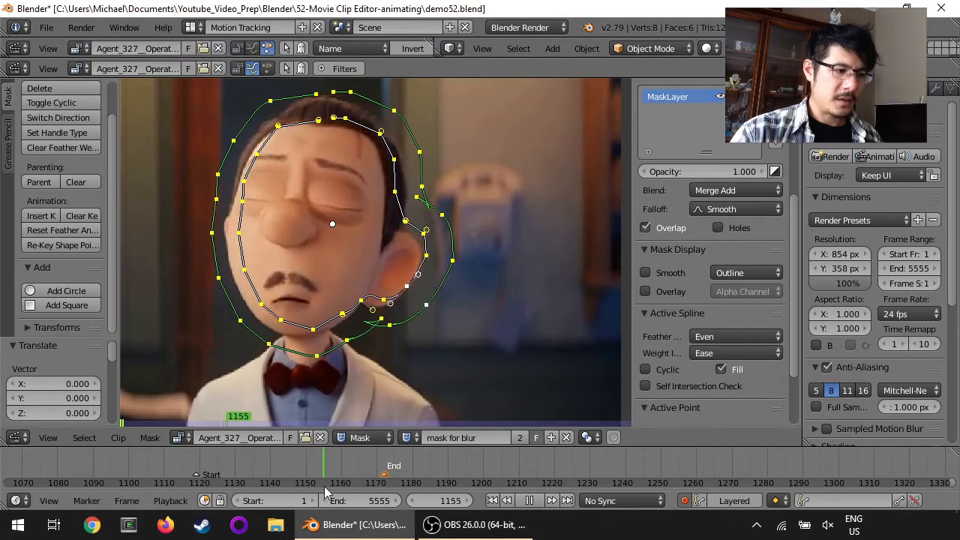
key(alt+a)
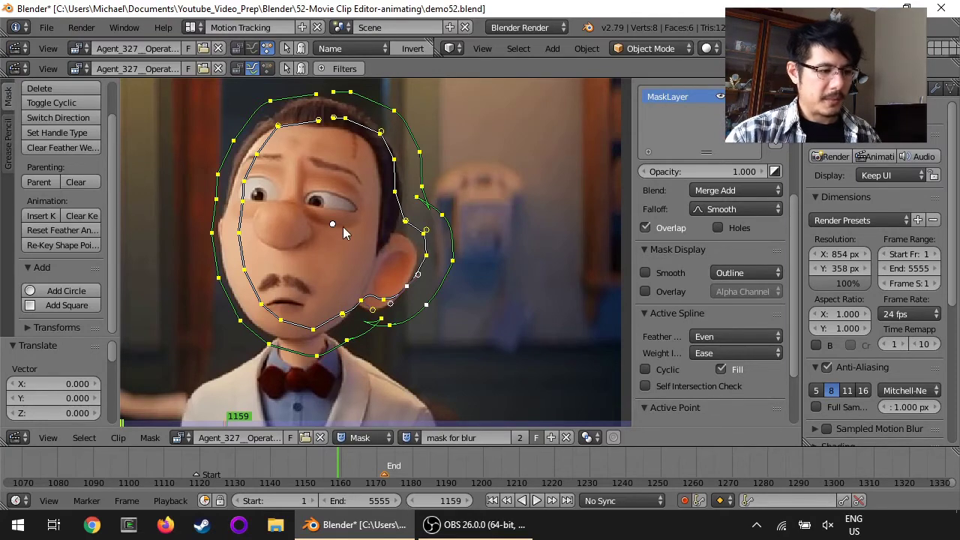
key(g)
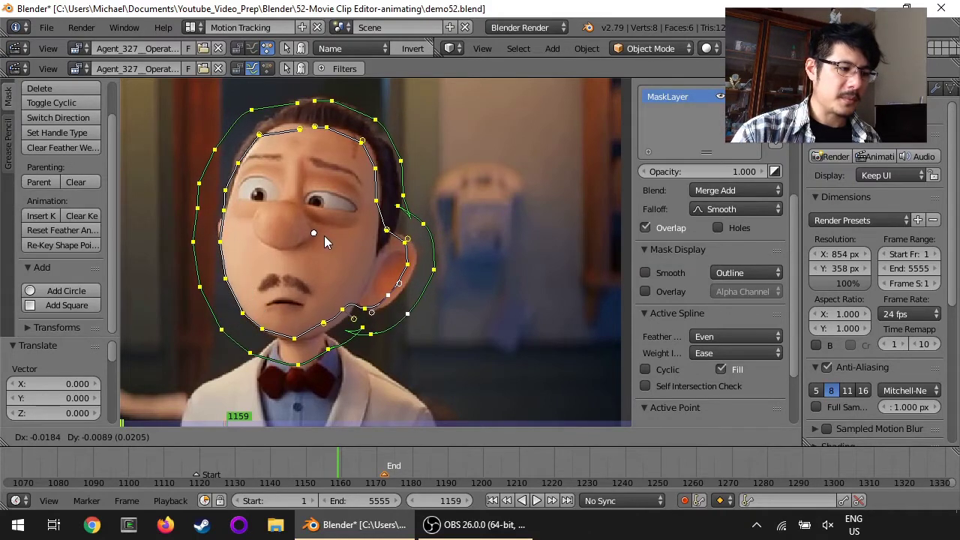
click(325, 237)
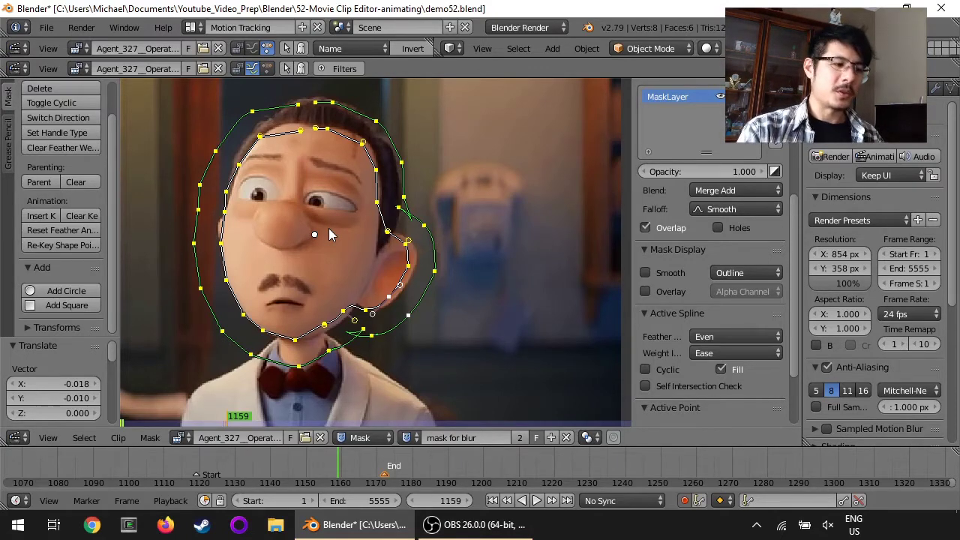
Reselect all mask points and scale the mask by about 1.037 at frame 1159 to fit the head
key(a)
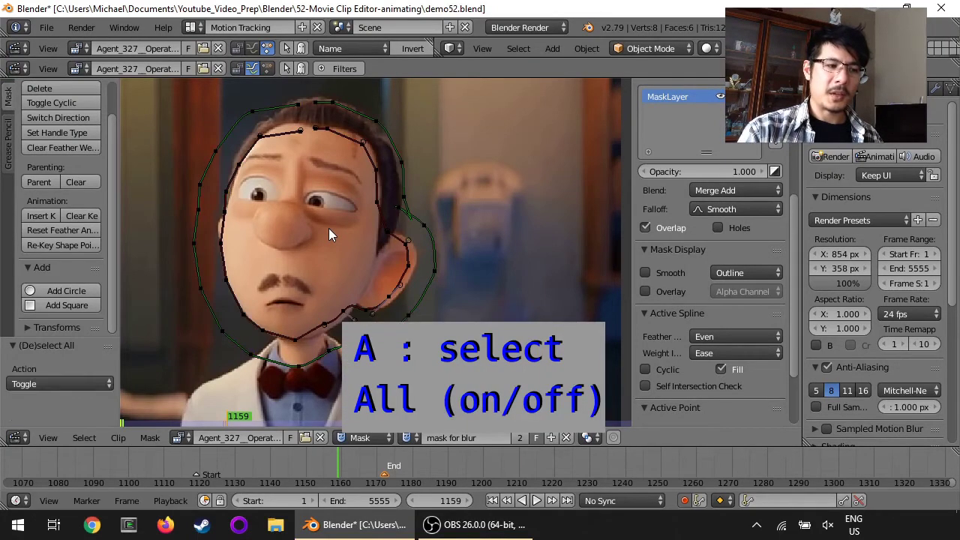
key(a)
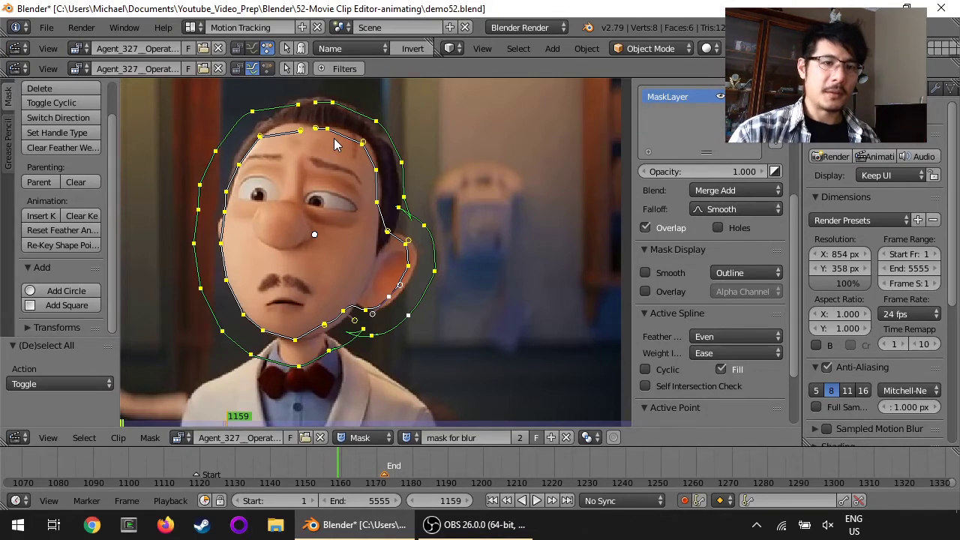
key(s)
click(354, 209)
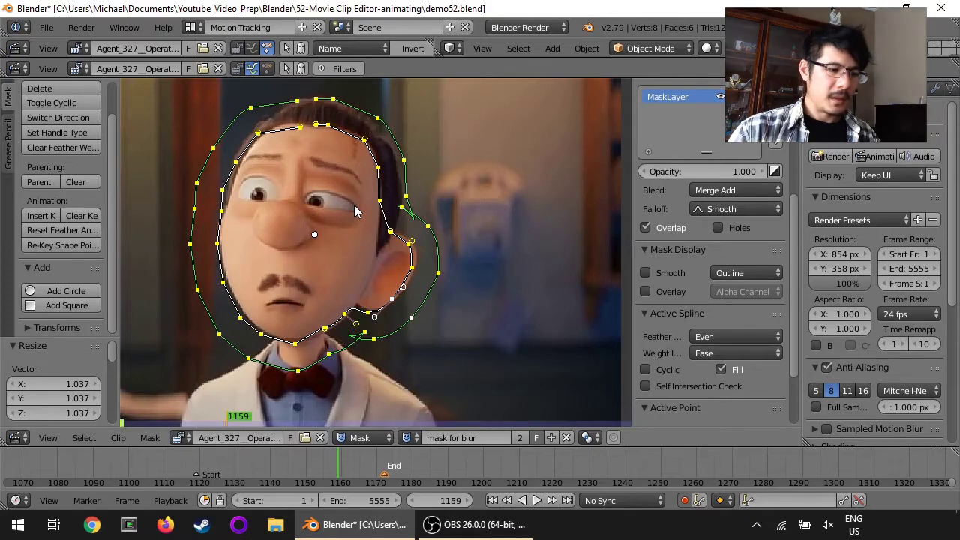
At the End marker, frame 1172, move the mask by about X -0.060, Y -0.004 and scale it by about 1.043
key(alt+a)
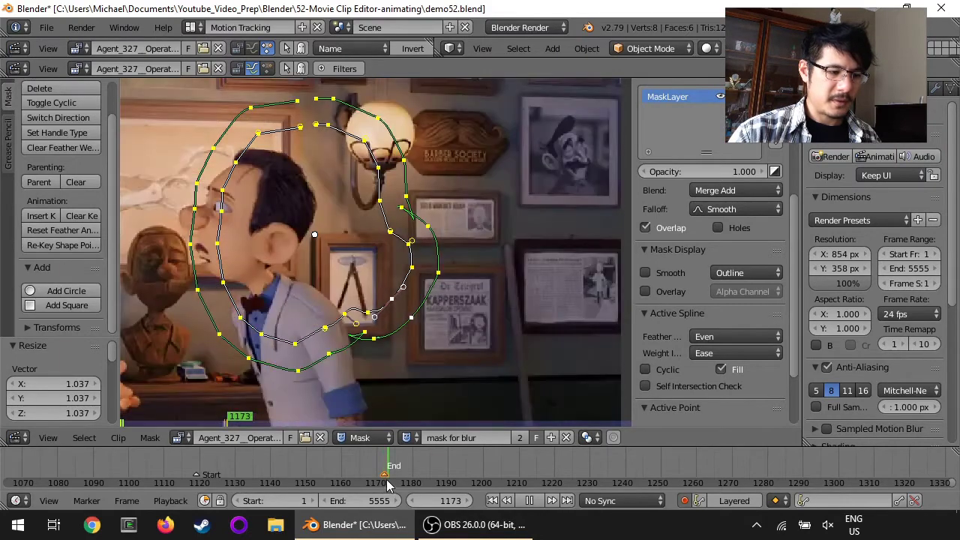
key(alt+a)
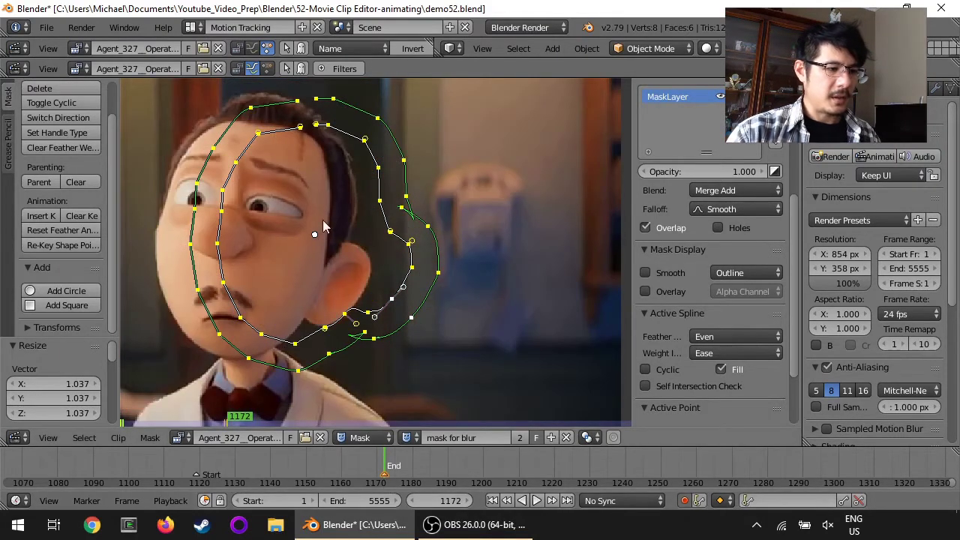
key(g)
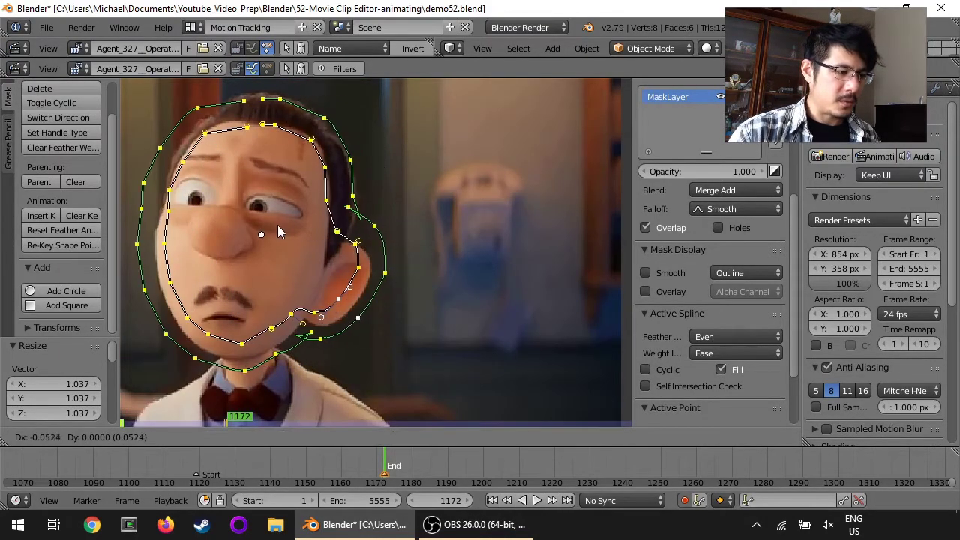
click(270, 228)
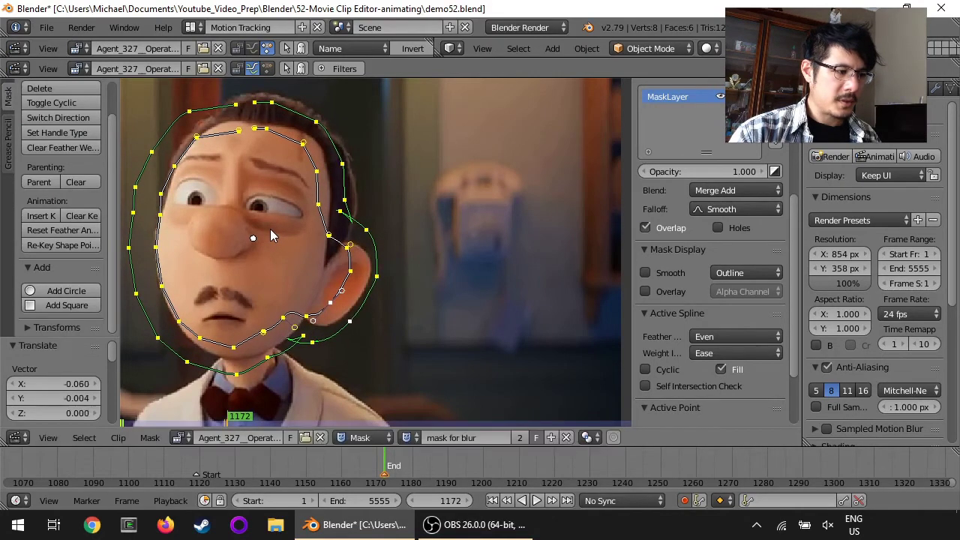
key(s)
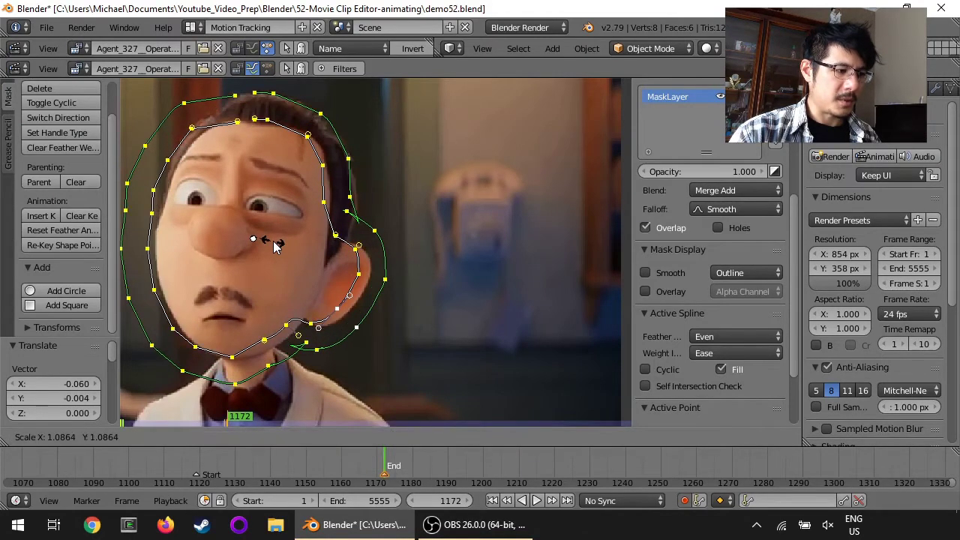
click(274, 244)
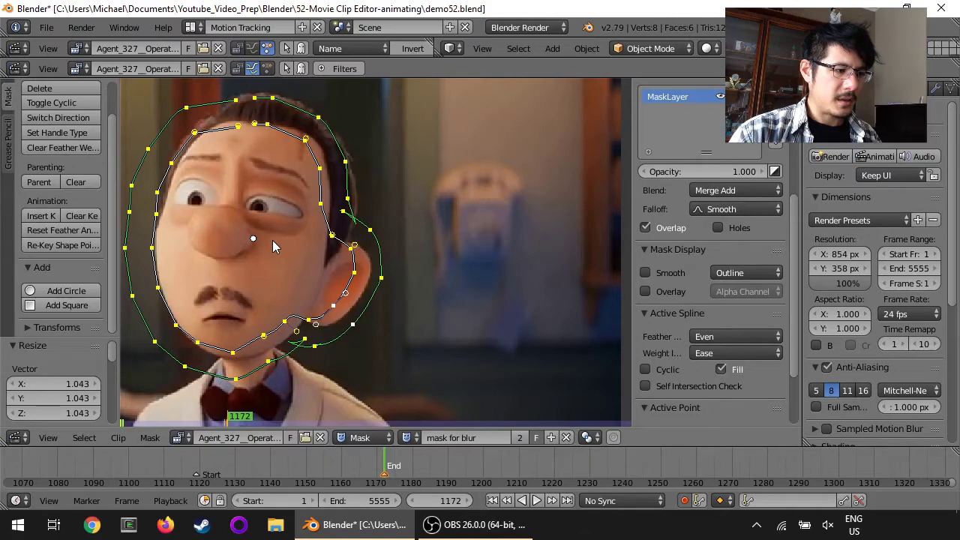
At frame 1172, move the whole mask by about X 0.005, Y -0.006 and the ear-edge point by about X 0.010, Y 0.003
key(g)
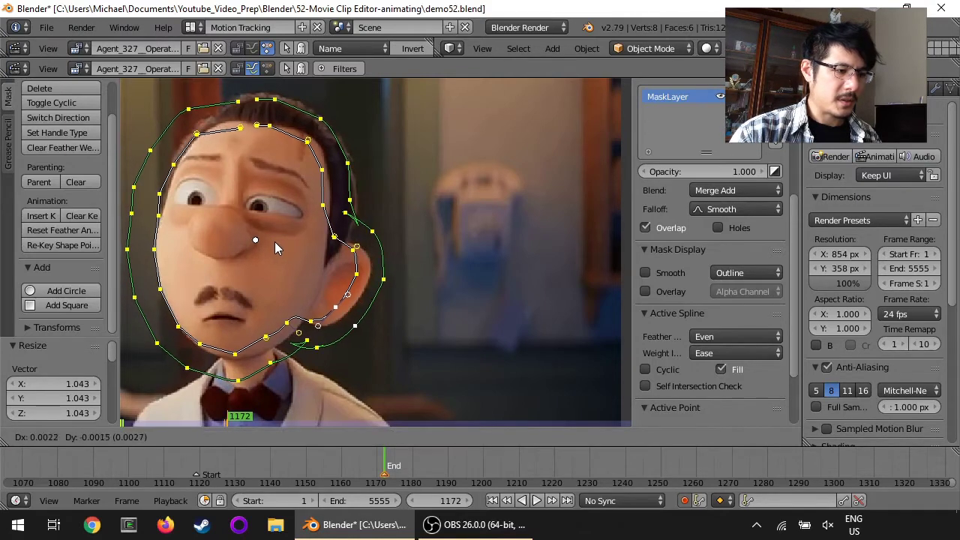
click(279, 249)
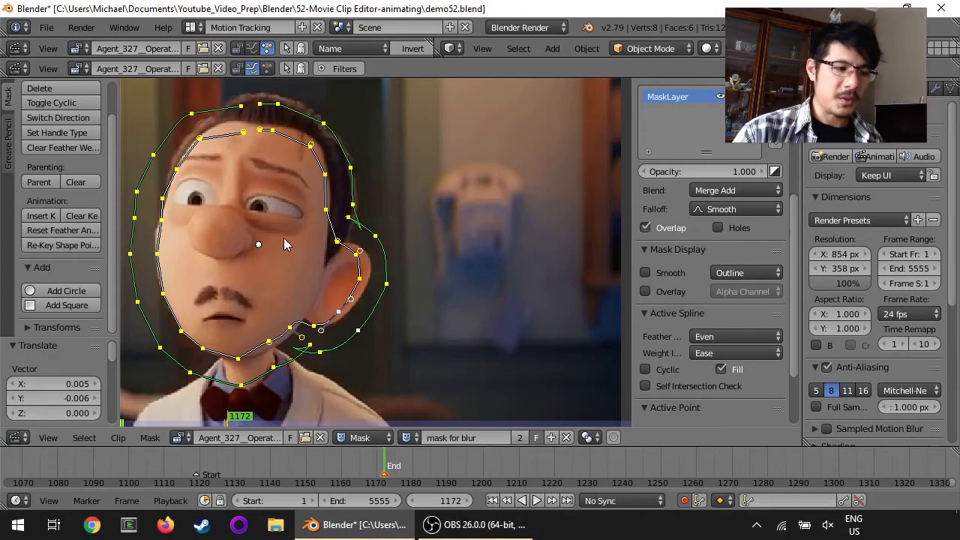
right_click(361, 280)
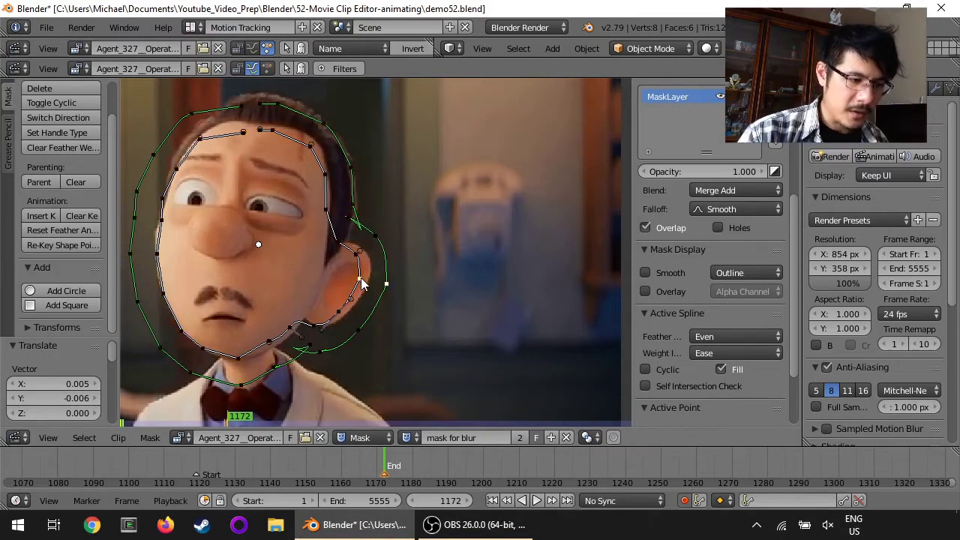
key(g)
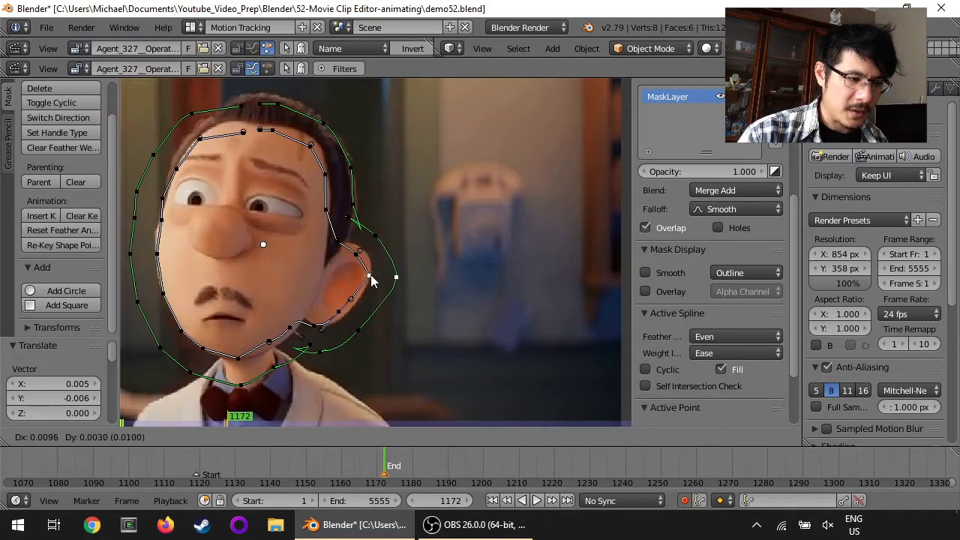
click(371, 281)
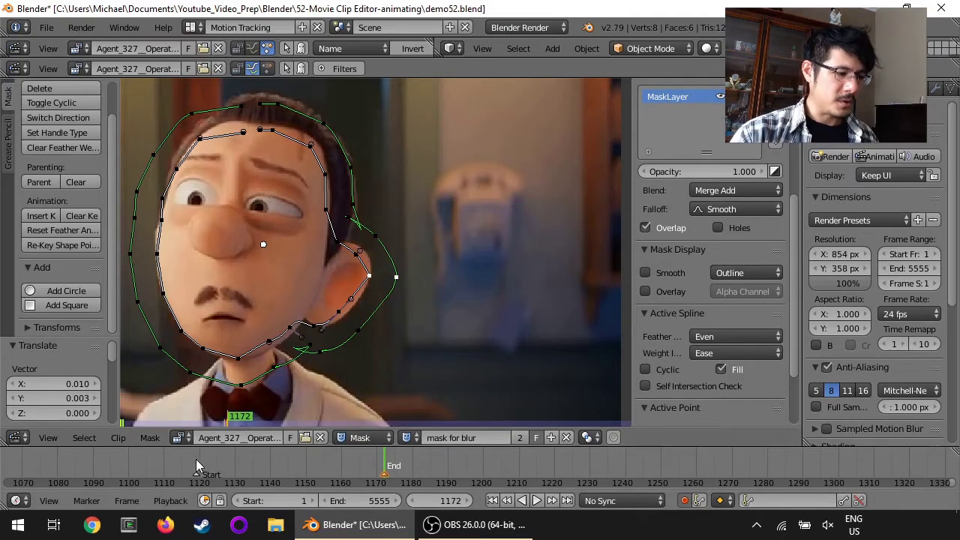
Scrub to frame 1163, select all mask points and move them by about X 0.011, Y 0.003 to fit the head
drag(197, 465, 353, 462)
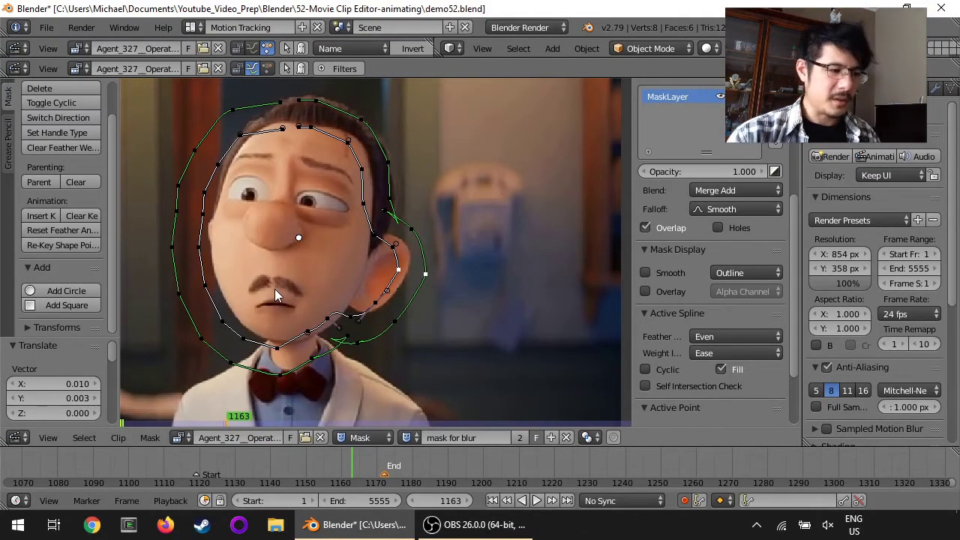
key(g)
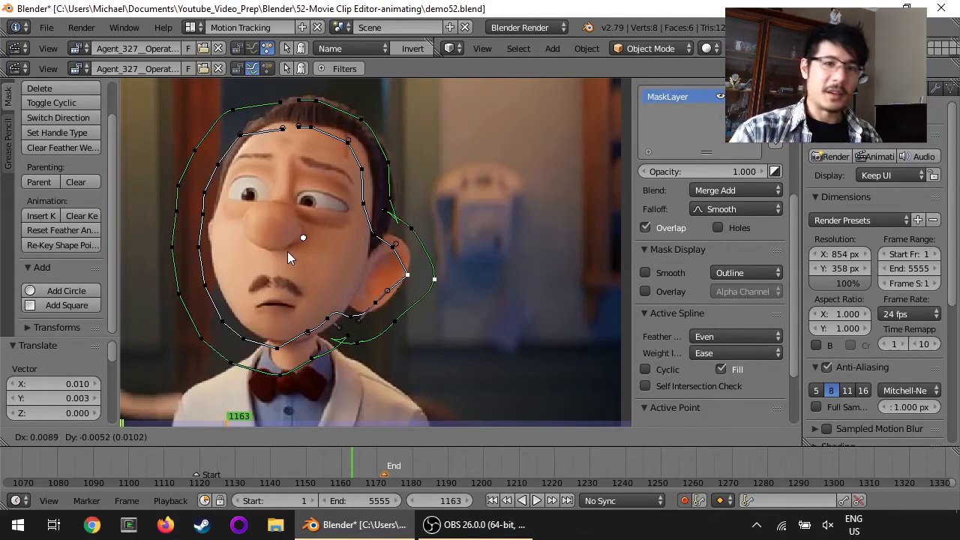
right_click(427, 272)
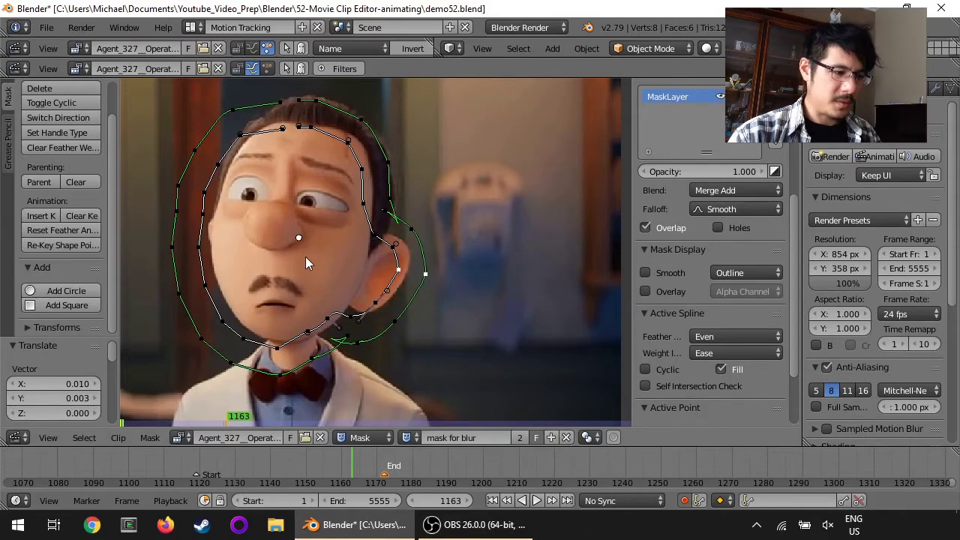
key(a)
key(a)
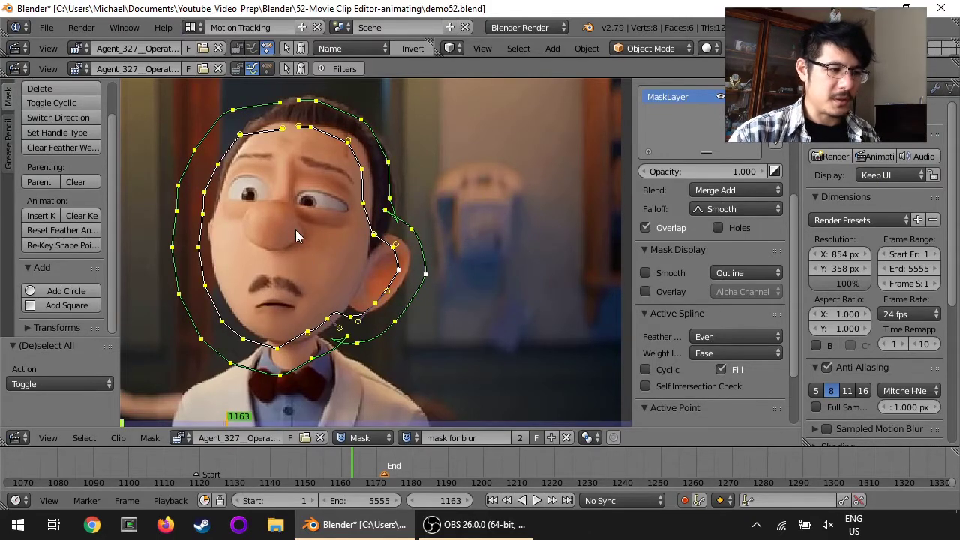
key(g)
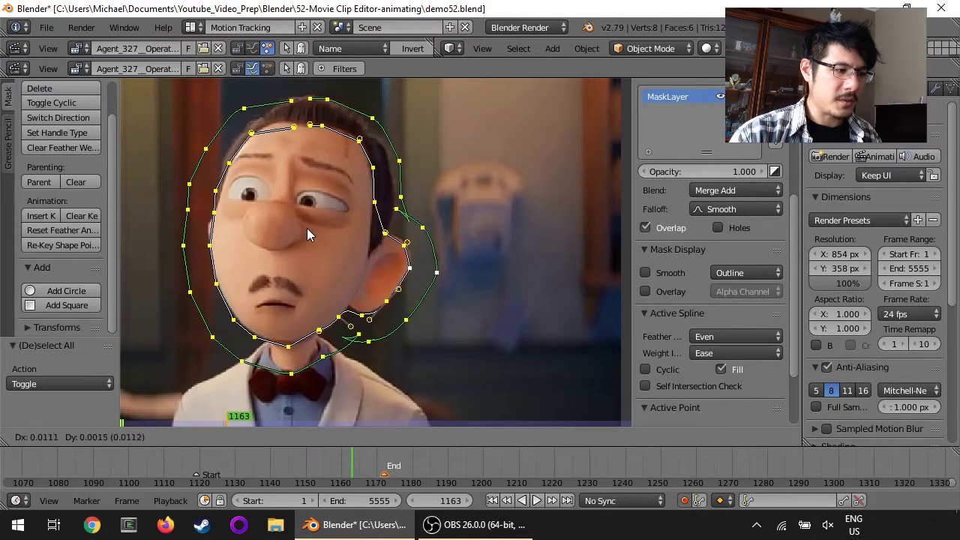
click(307, 226)
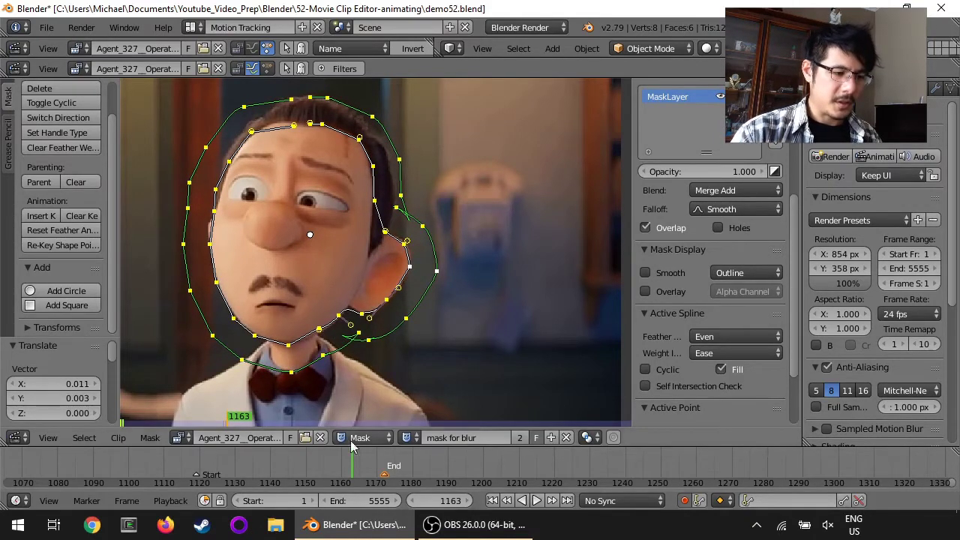
Play and scrub the mask animation between the Start and End markers to check how it follows the head
key(shift+alt+a)
drag(315, 459, 358, 470)
key(alt+a)
key(alt+a)
key(alt+a)
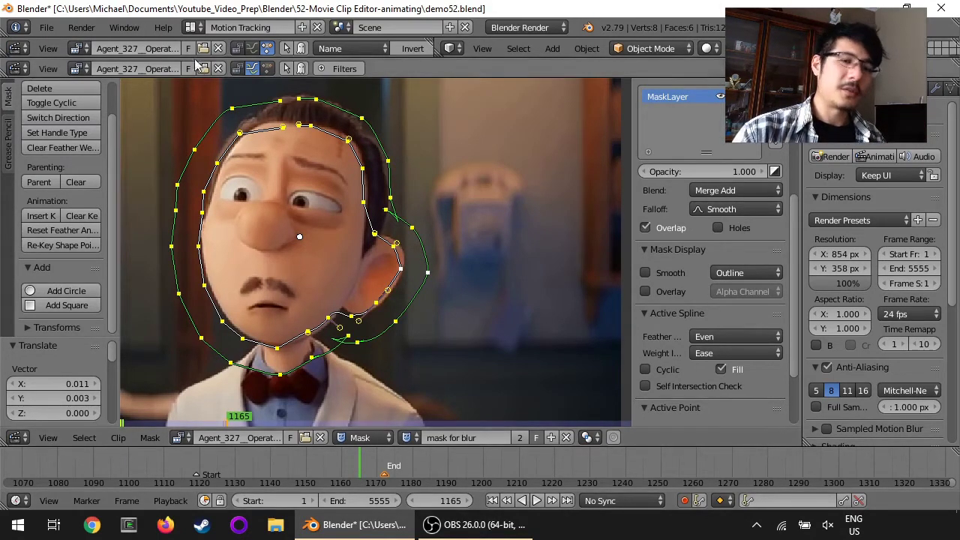
Switch to the Video Editing layout, change the active scene to Scene and refresh the sequencer
click(192, 27)
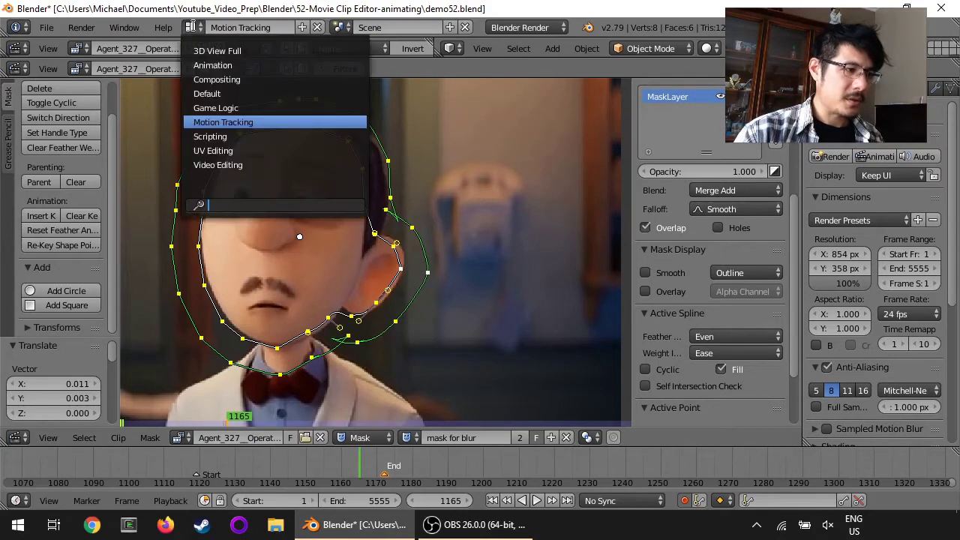
click(227, 164)
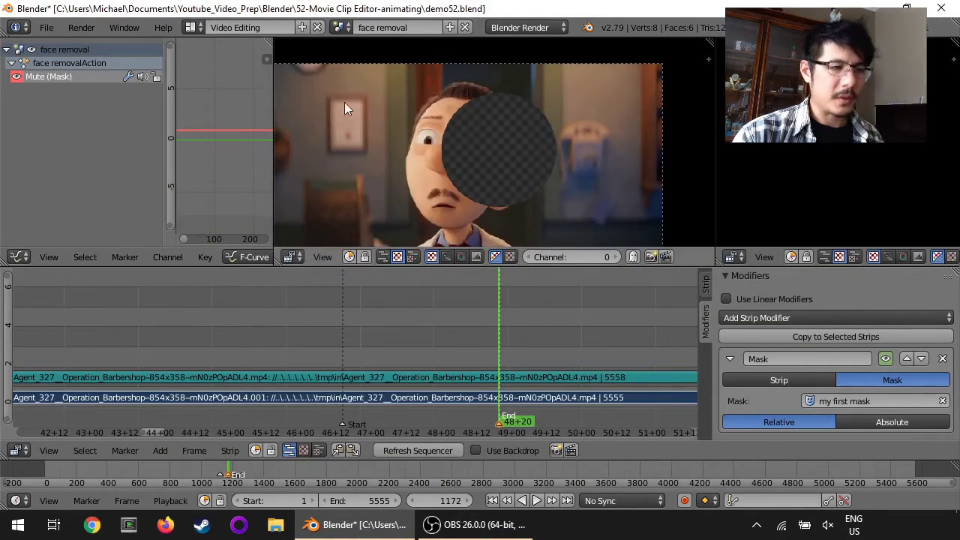
click(342, 29)
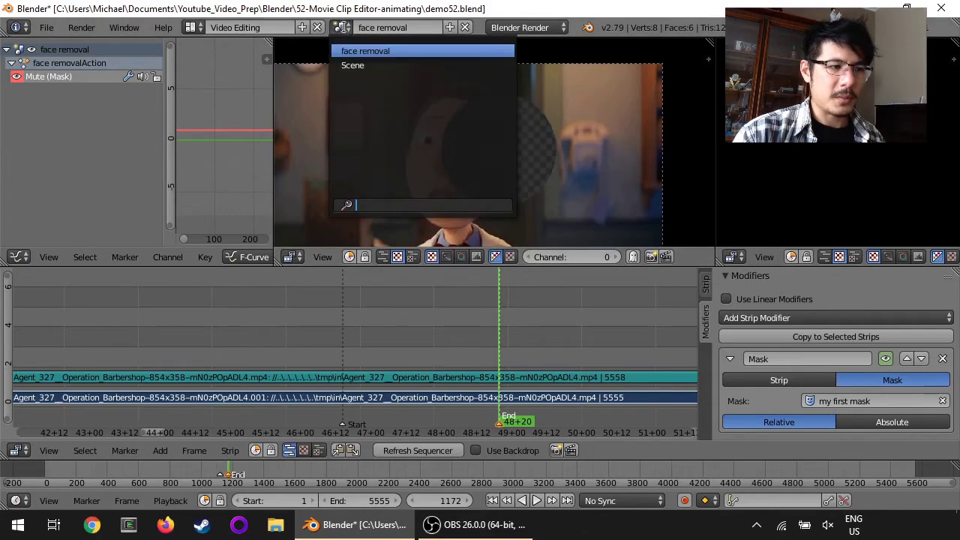
click(375, 66)
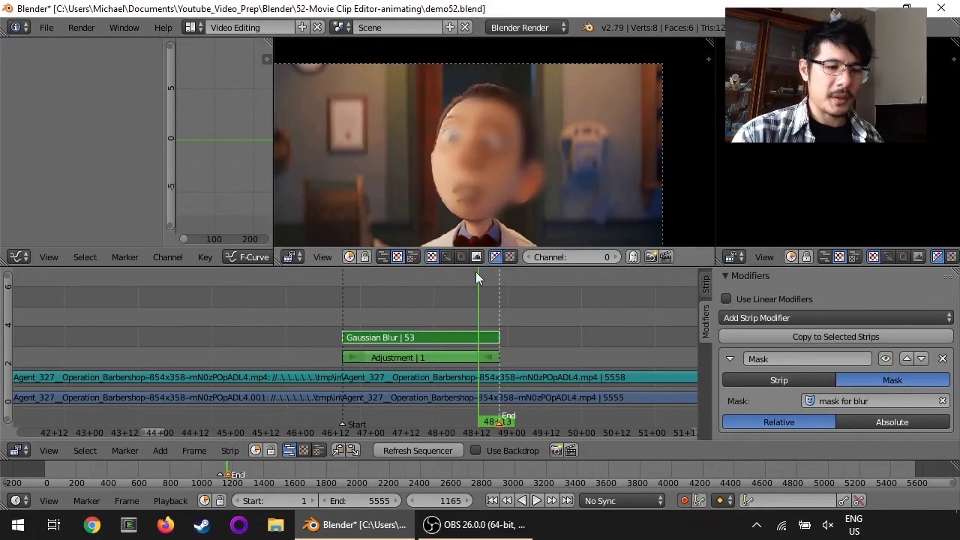
click(439, 450)
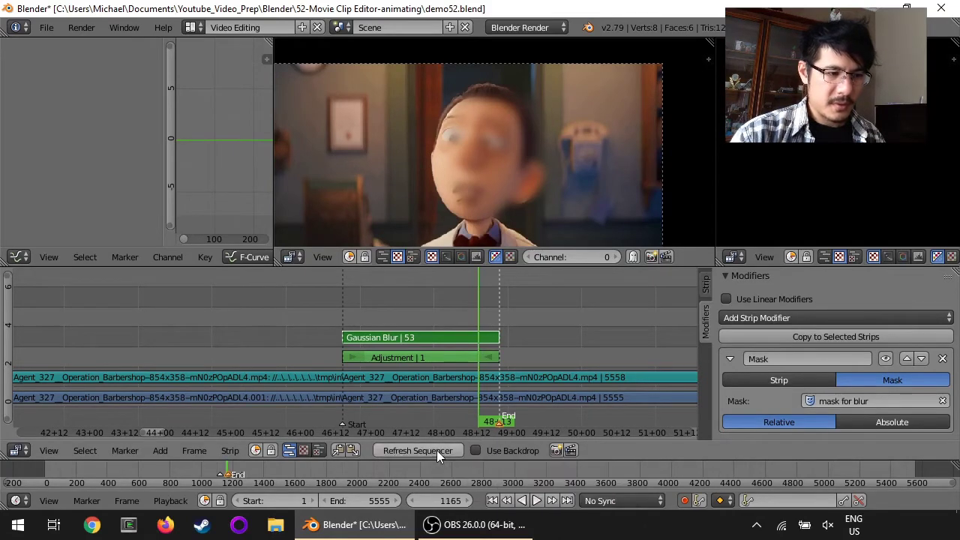
click(439, 451)
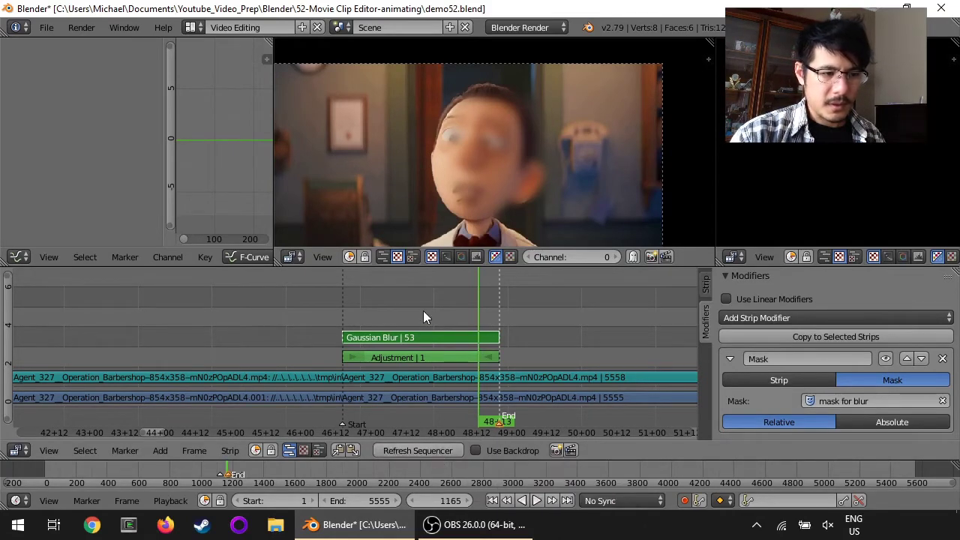
Compare Relative and Absolute mask time on the Gaussian Blur strip's Mask modifier during playback, and set it to Absolute
key(alt+a)
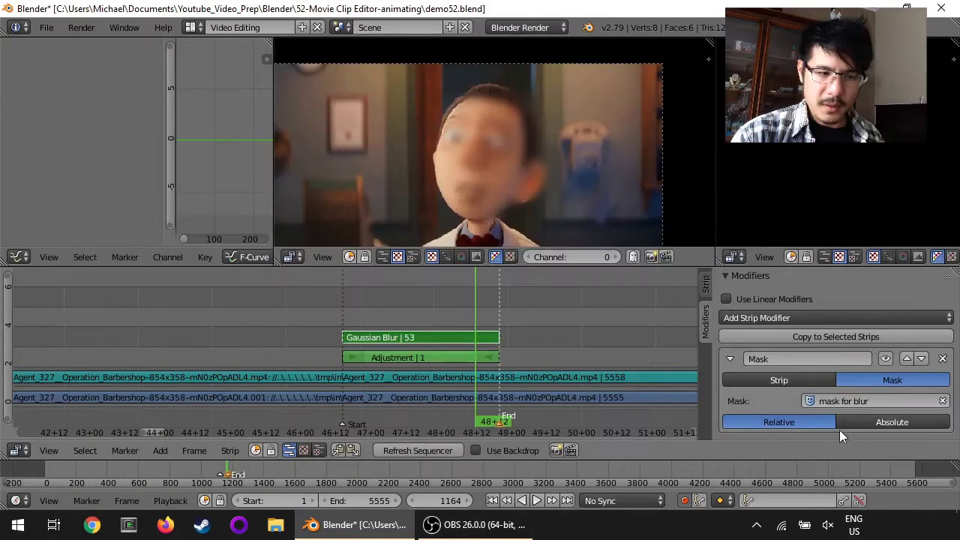
click(879, 423)
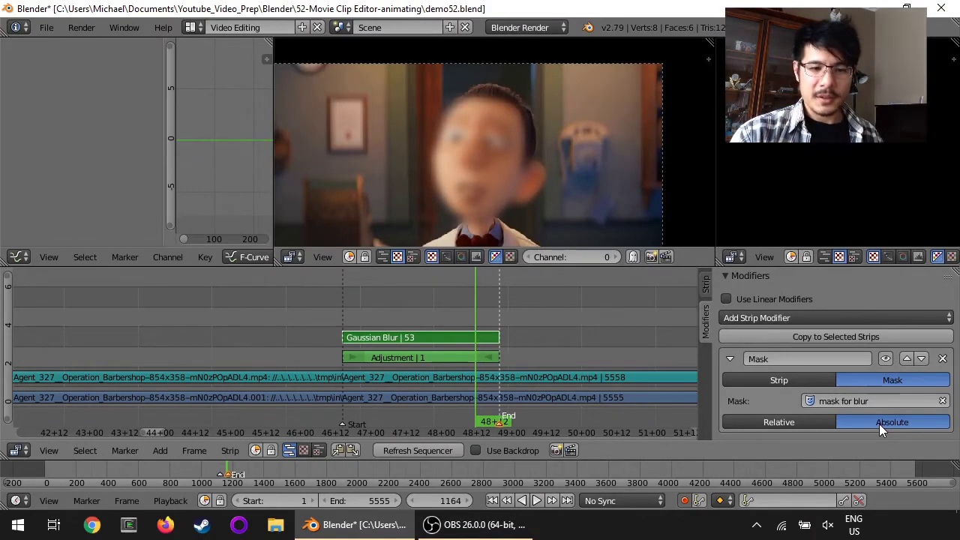
click(780, 423)
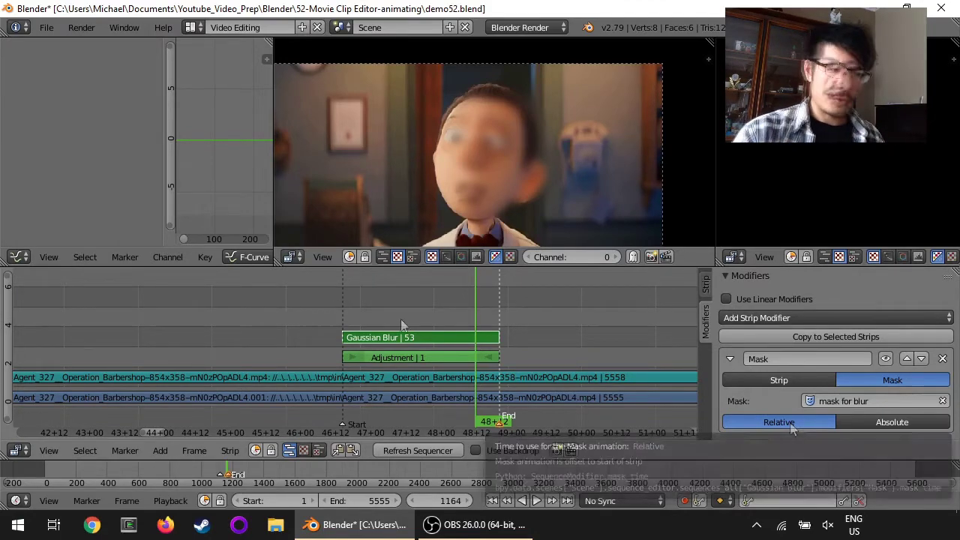
key(alt+a)
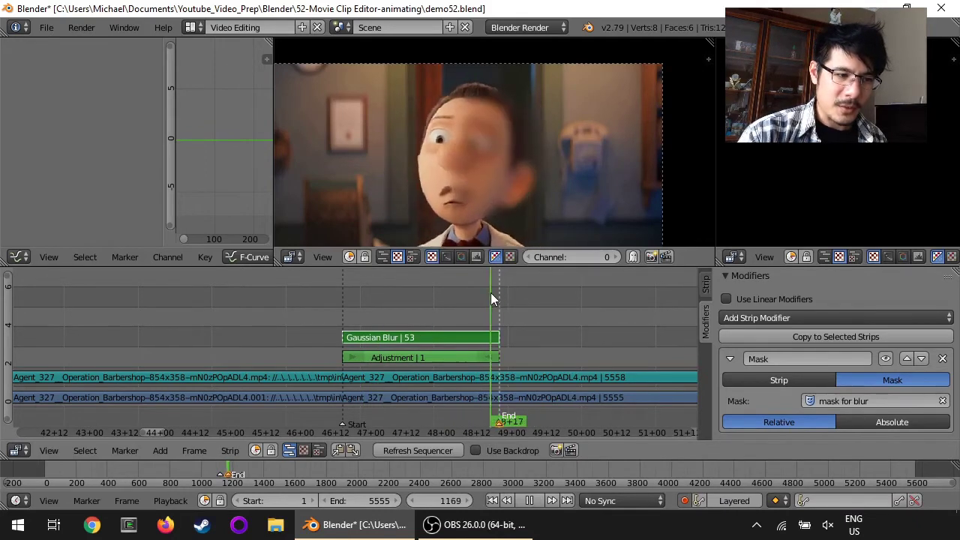
key(alt+a)
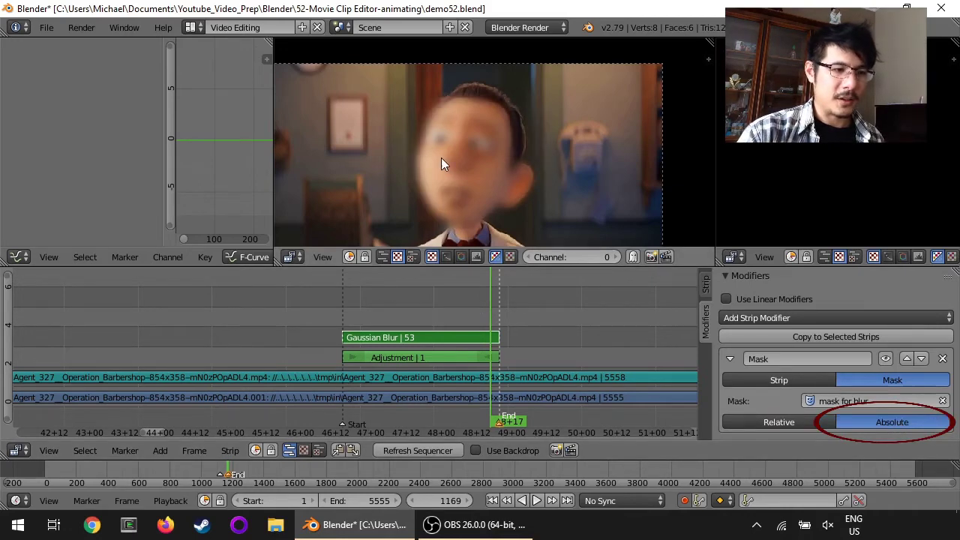
Enlarge the preview and play and scrub the strips between the Start and End markers to check the blur over the face
drag(443, 264, 447, 298)
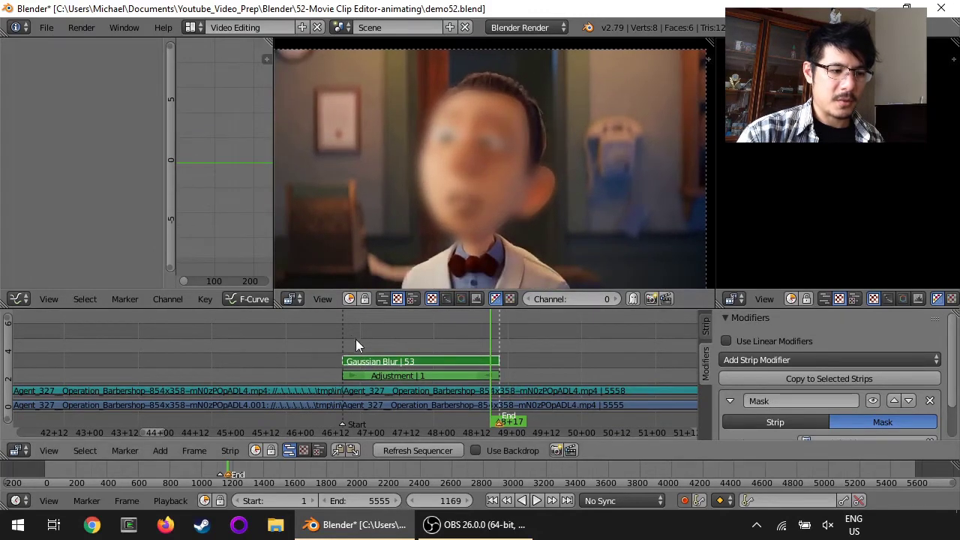
click(343, 334)
key(alt+a)
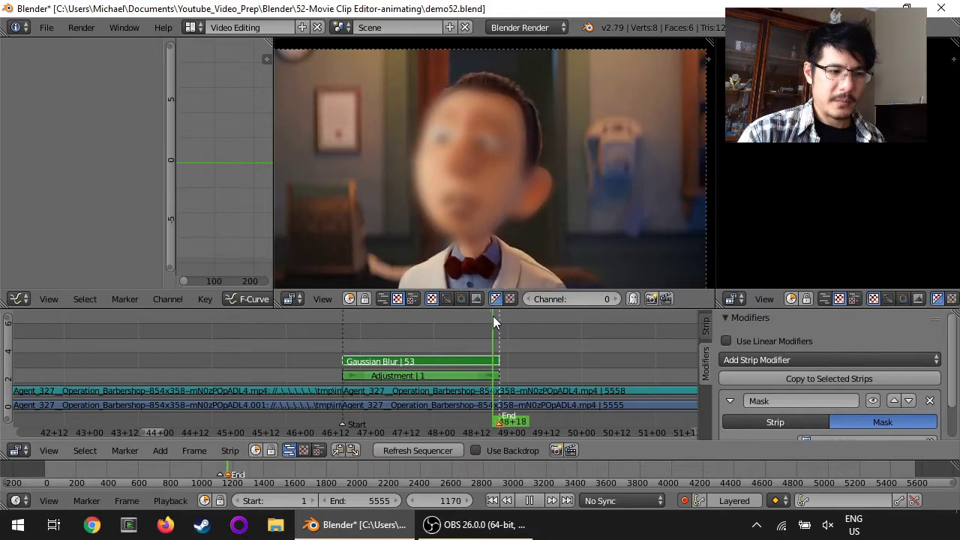
key(alt+a)
click(396, 332)
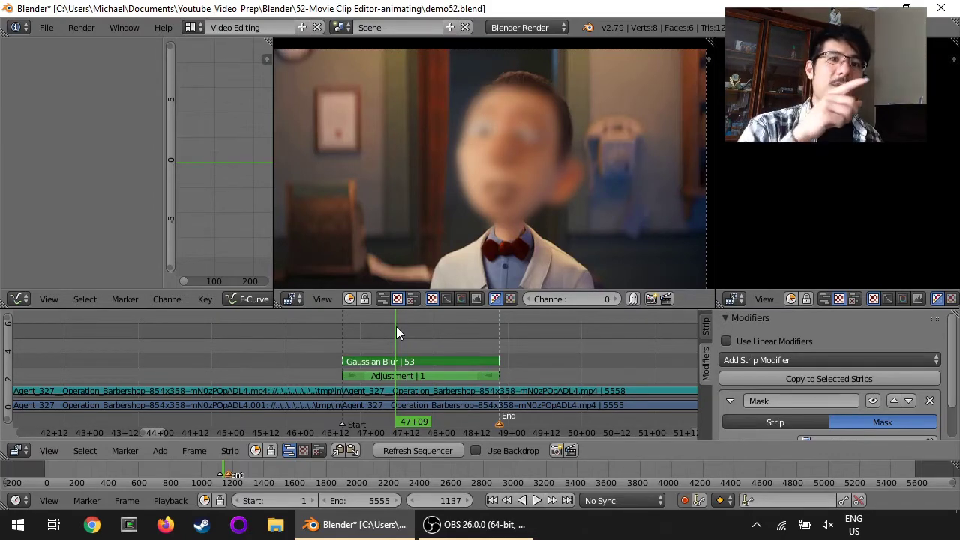
scroll(862, 364, down, 2)
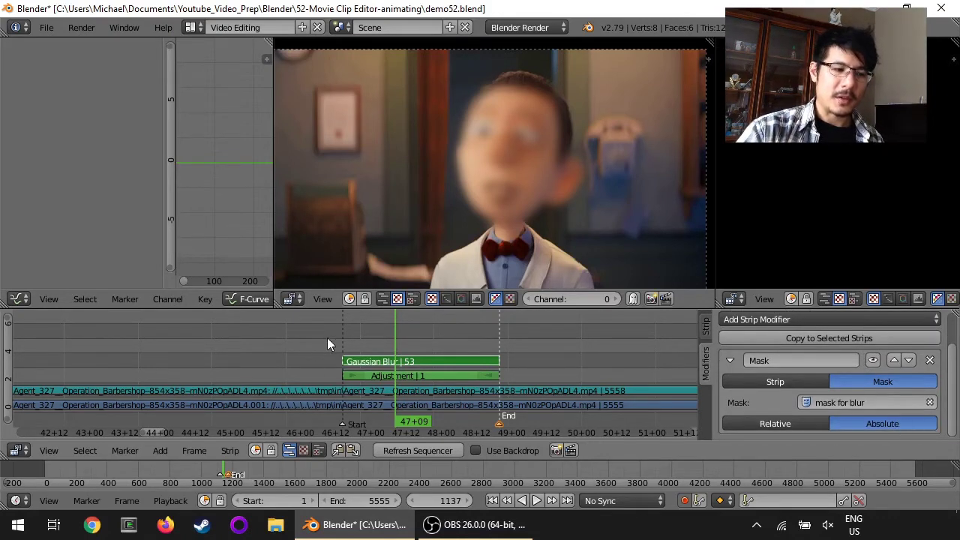
key(alt+a)
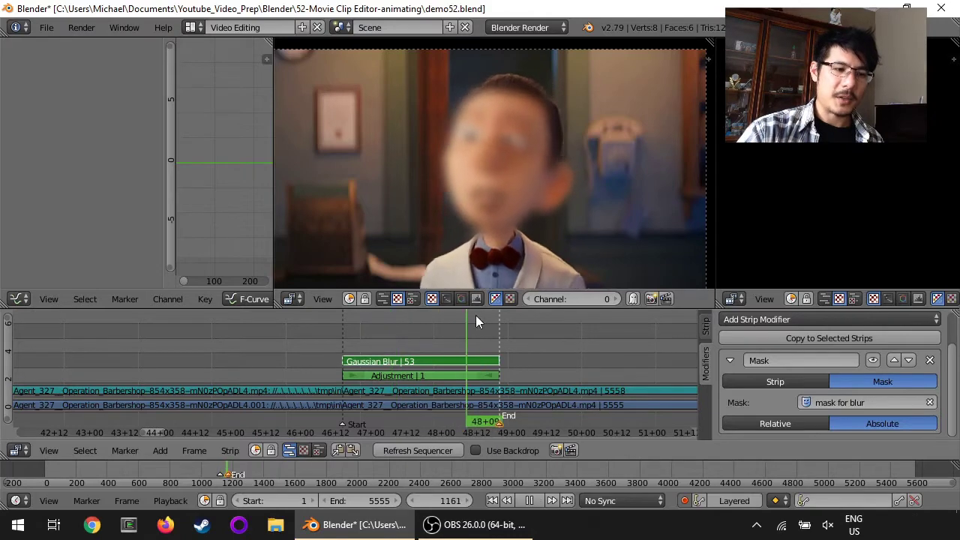
drag(491, 315, 351, 321)
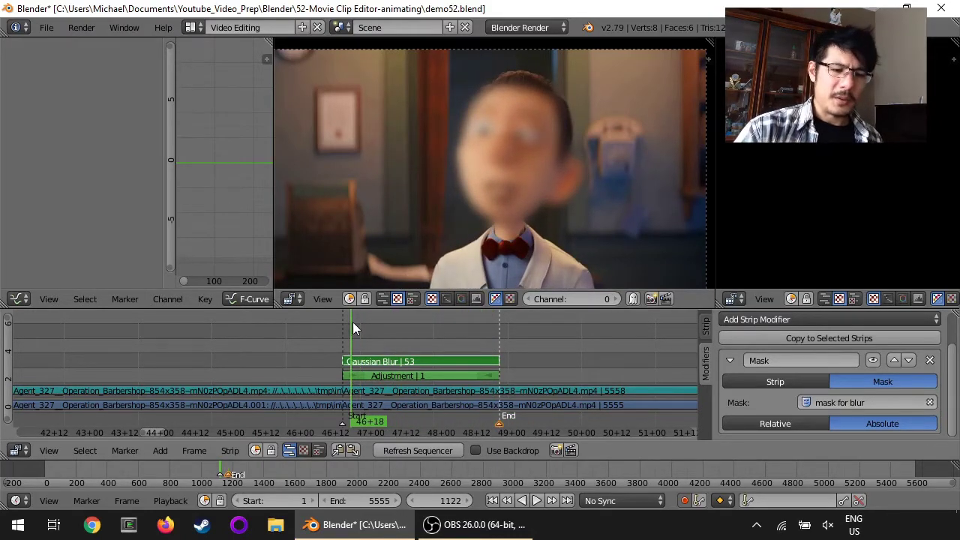
Turn off automatic keyframing and switch back to the Motion Tracking layout
click(686, 502)
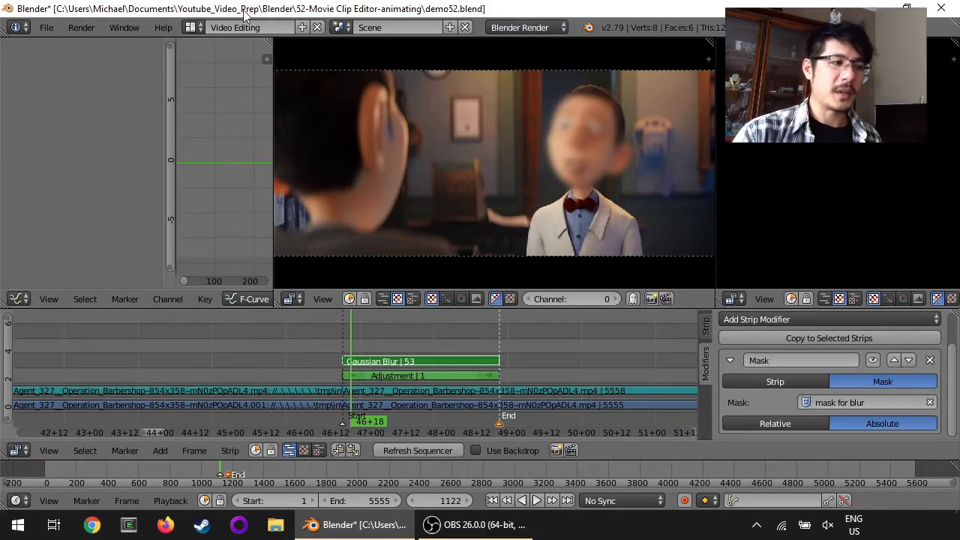
click(193, 28)
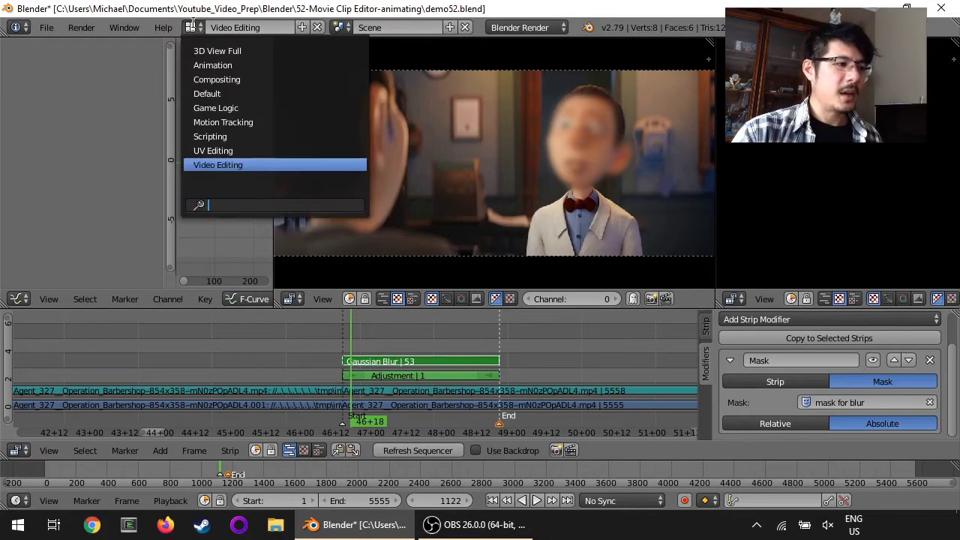
click(222, 122)
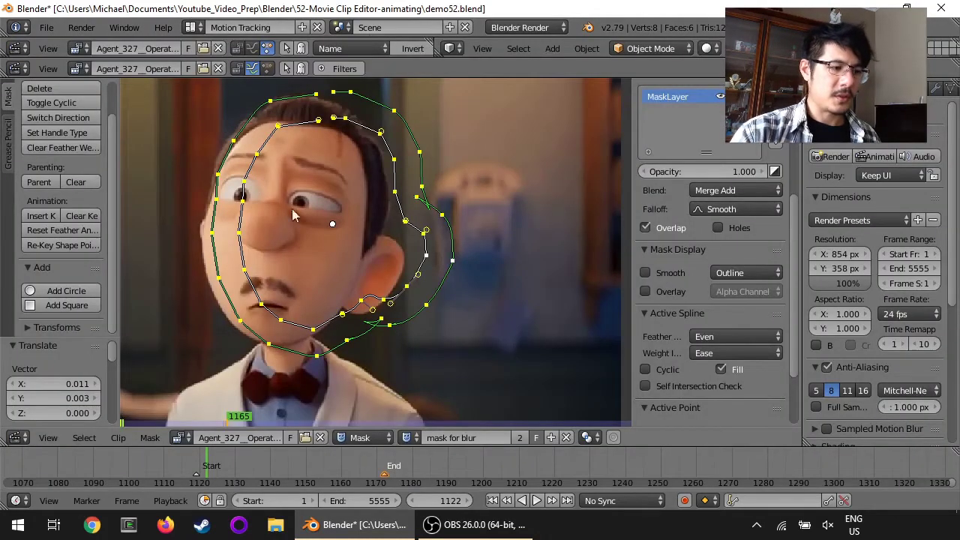
Go to the Start marker at frame 1120 and create a new mask for the clip
click(201, 469)
key(Home)
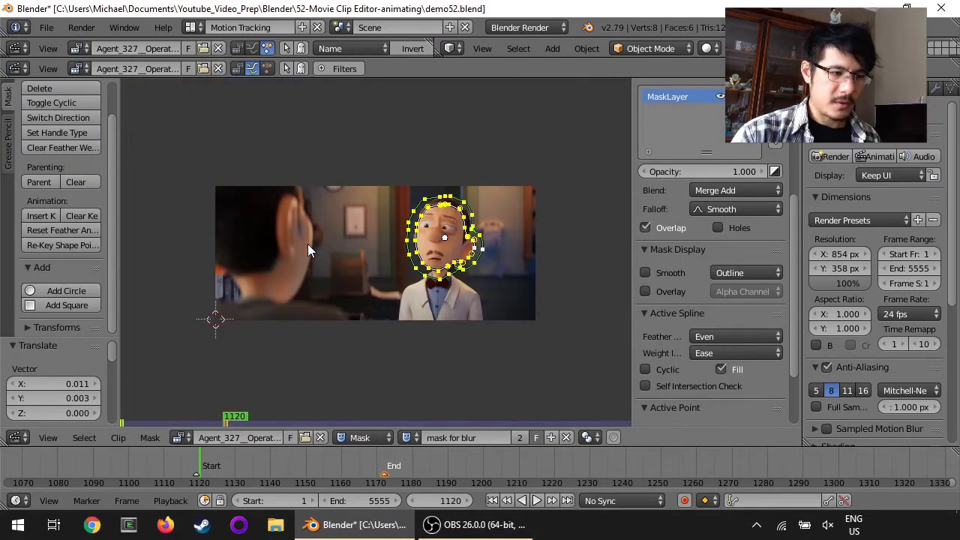
key(f)
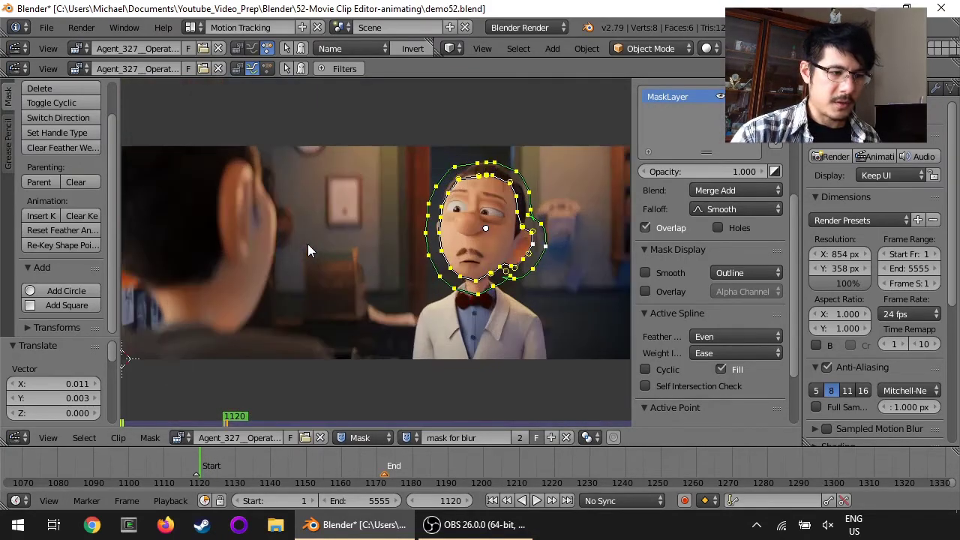
click(553, 438)
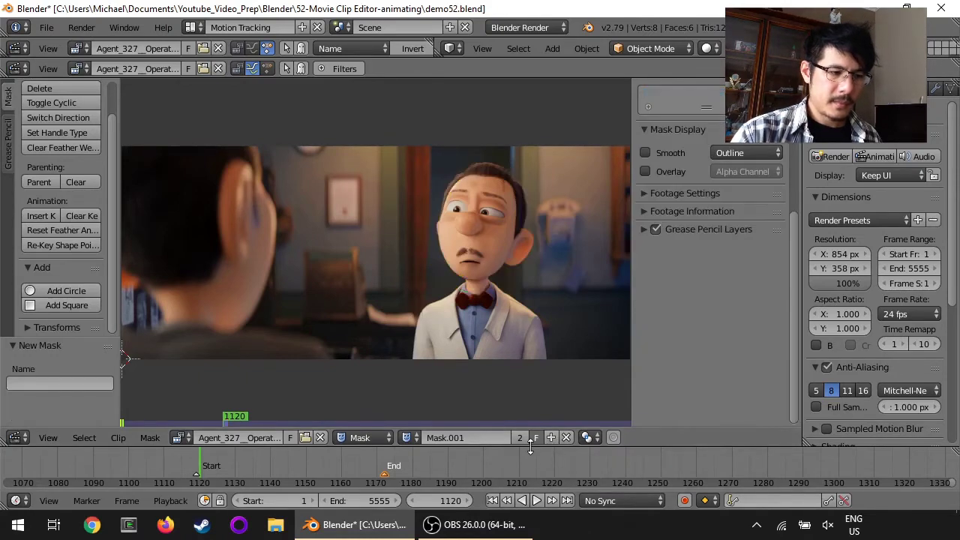
Rename the new mask "two people" and add a circle shape to it
click(471, 437)
text(two people)
key(Return)
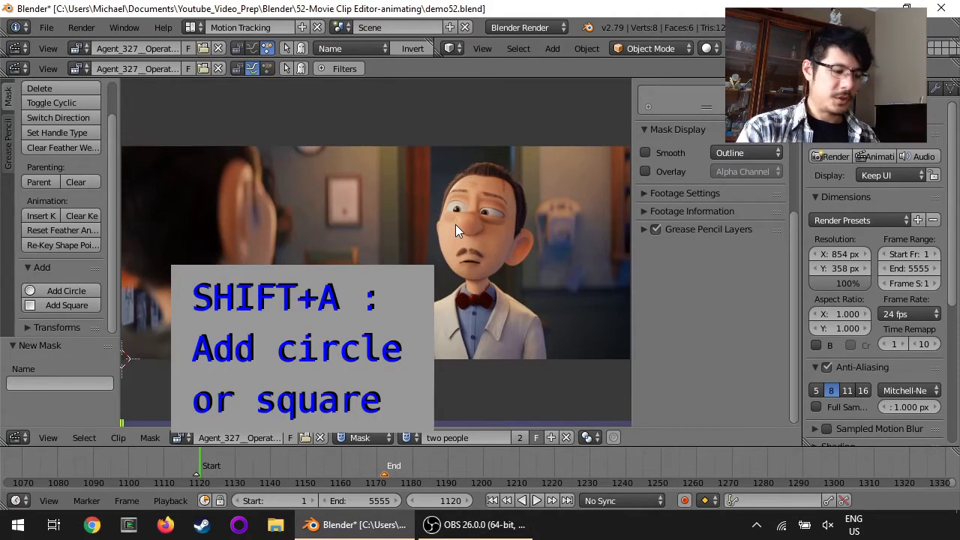
key(shift+a)
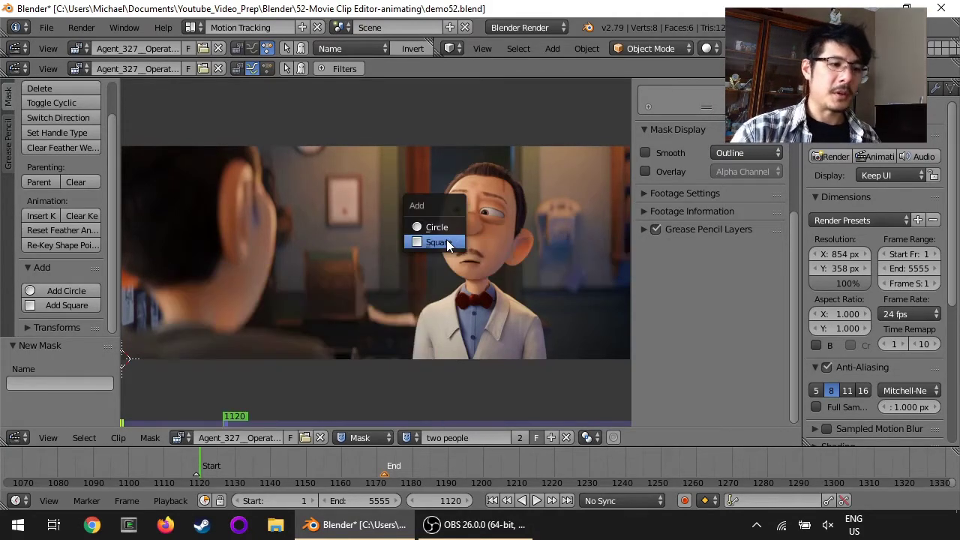
click(435, 227)
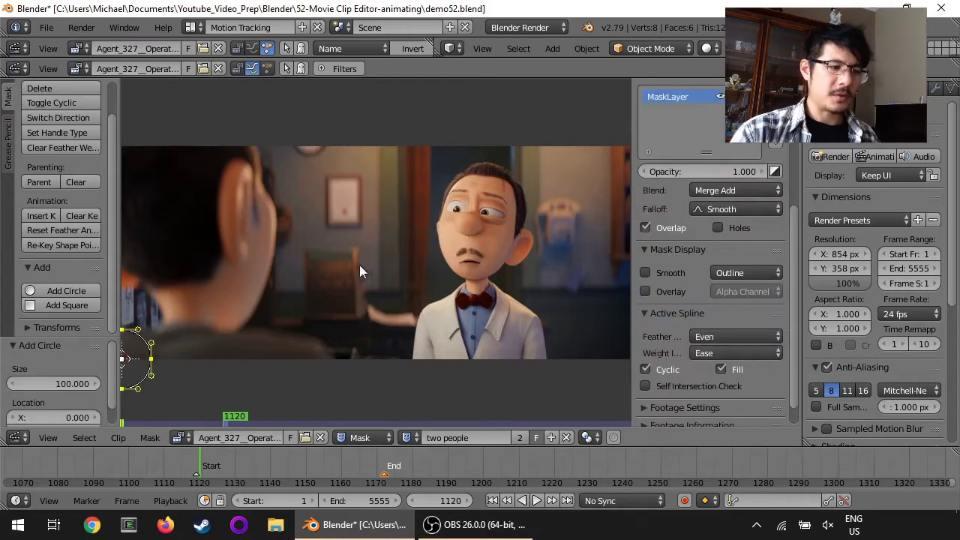
Try out several positions for the 2D cursor around the left edge of the clip
middle_drag(231, 334, 271, 315)
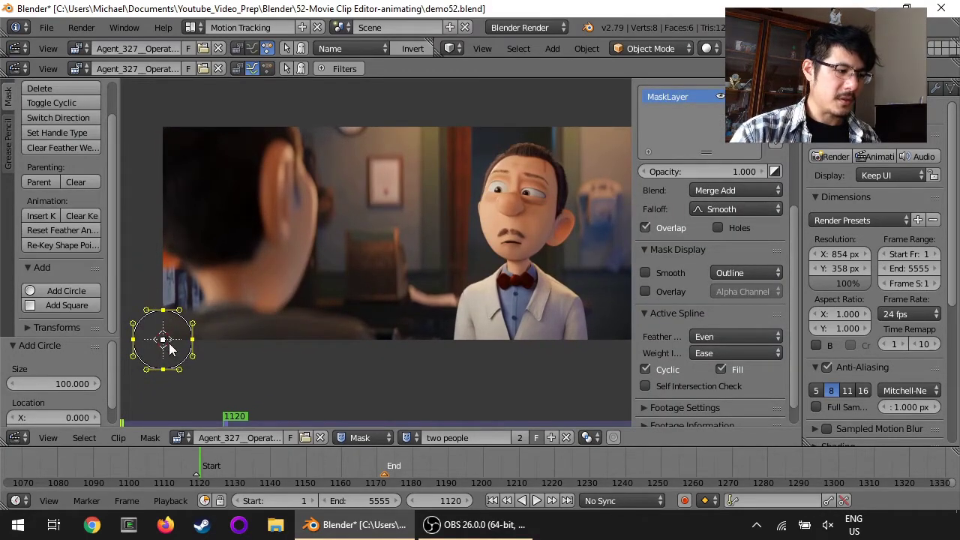
click(250, 375)
click(259, 371)
click(244, 355)
click(146, 220)
click(174, 269)
click(162, 255)
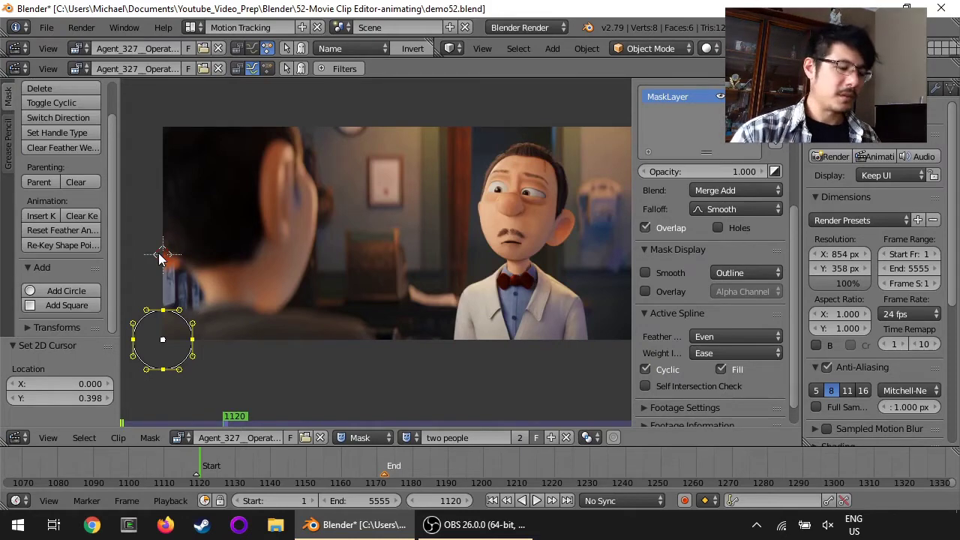
click(165, 235)
click(157, 267)
click(165, 285)
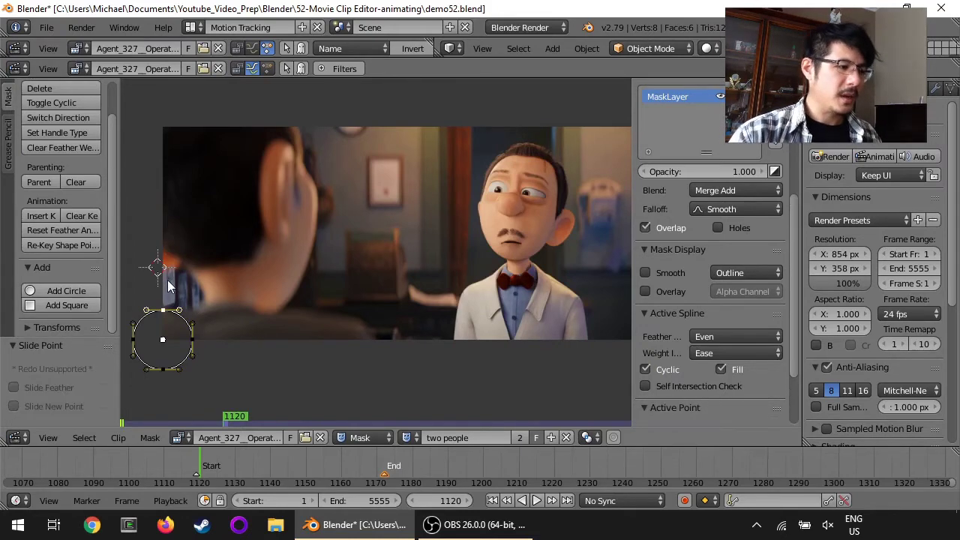
Move the whole circle over the face of the man in the bow tie and enlarge it about 1.43 times
key(a)
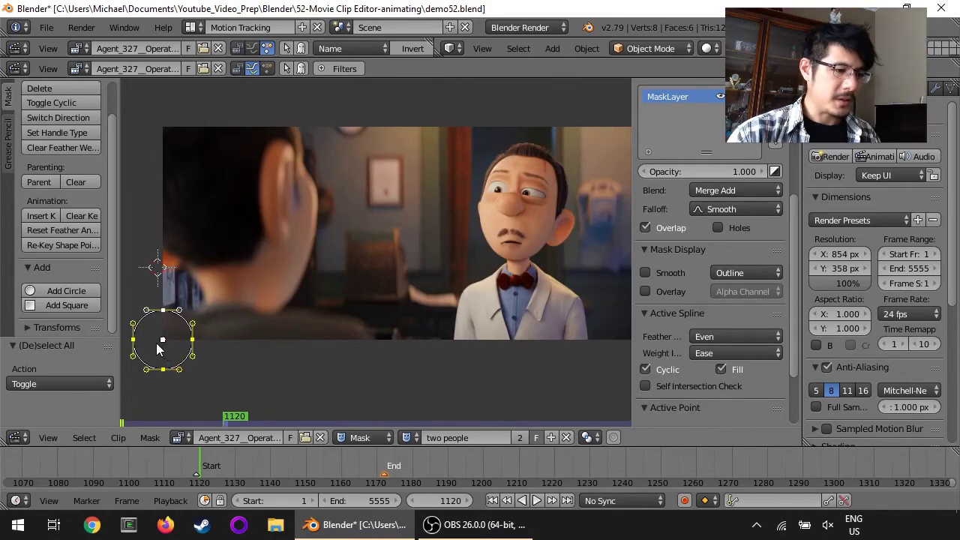
key(g)
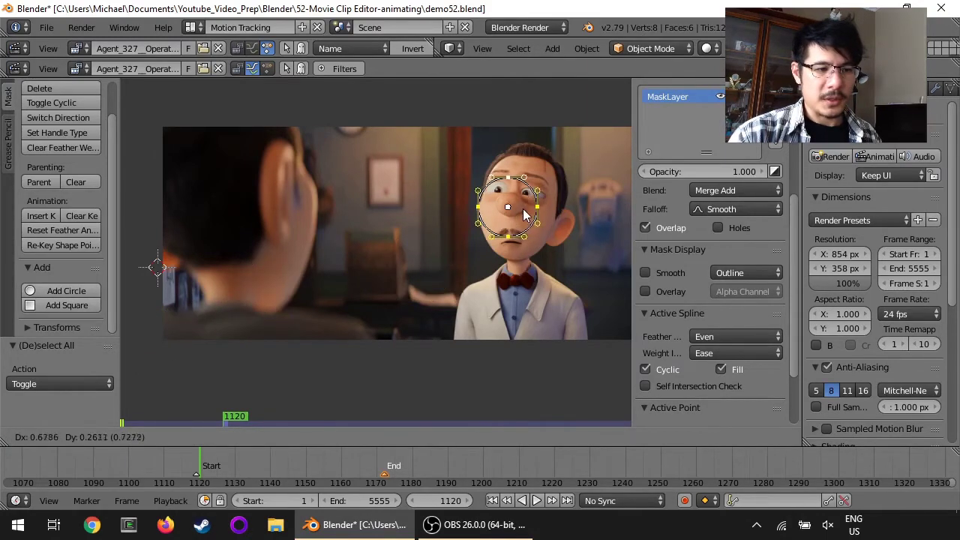
click(535, 212)
key(s)
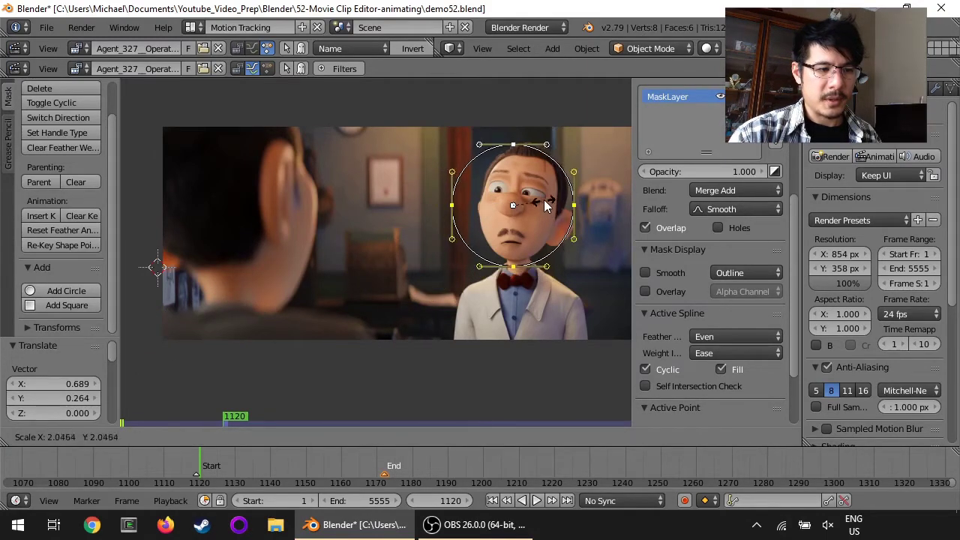
click(535, 204)
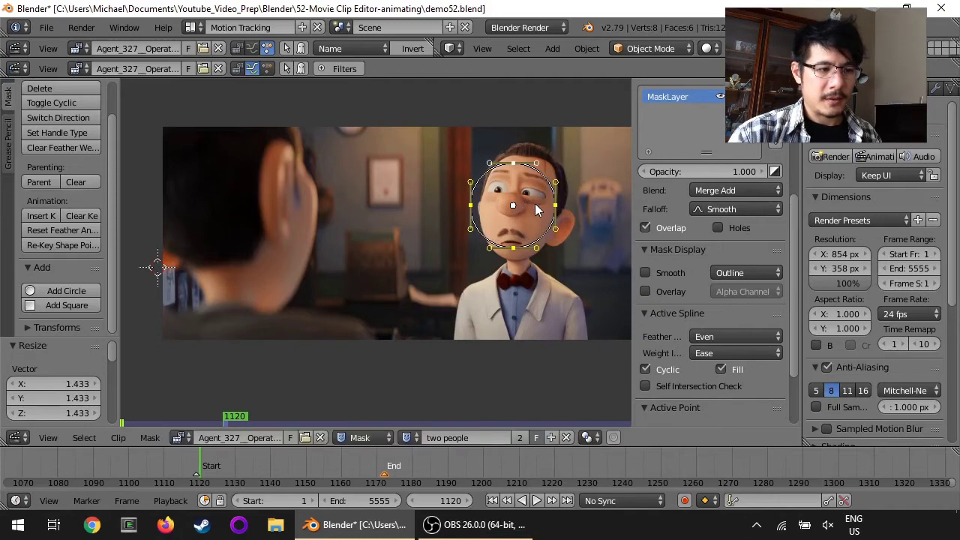
key(g)
click(540, 203)
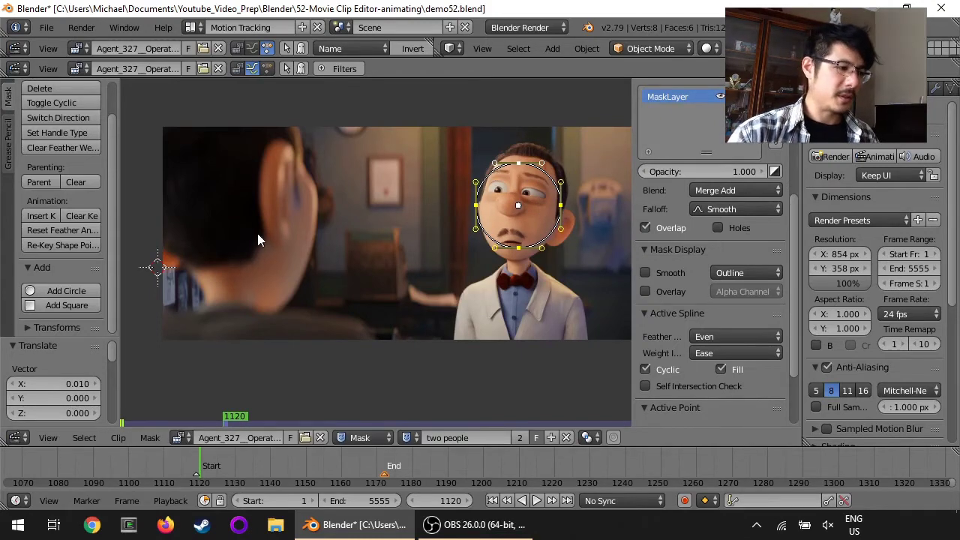
Add a square shape on the foreground character's head and scale it up about 2.38 times to cover the head
click(241, 212)
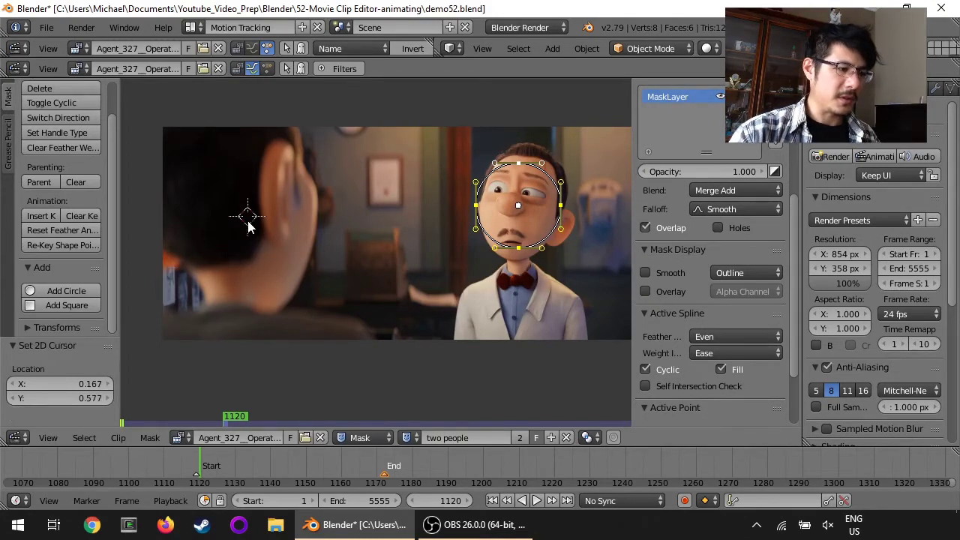
key(shift+a)
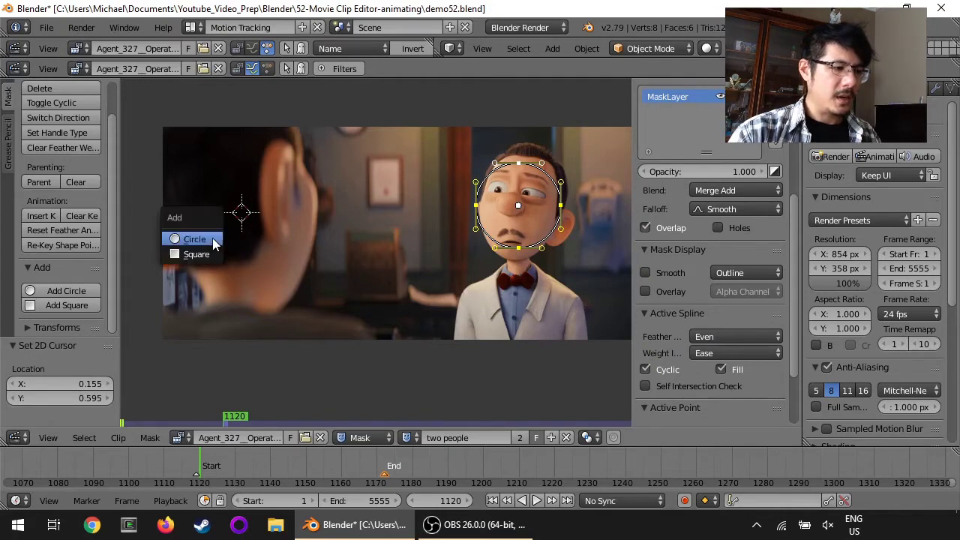
click(201, 255)
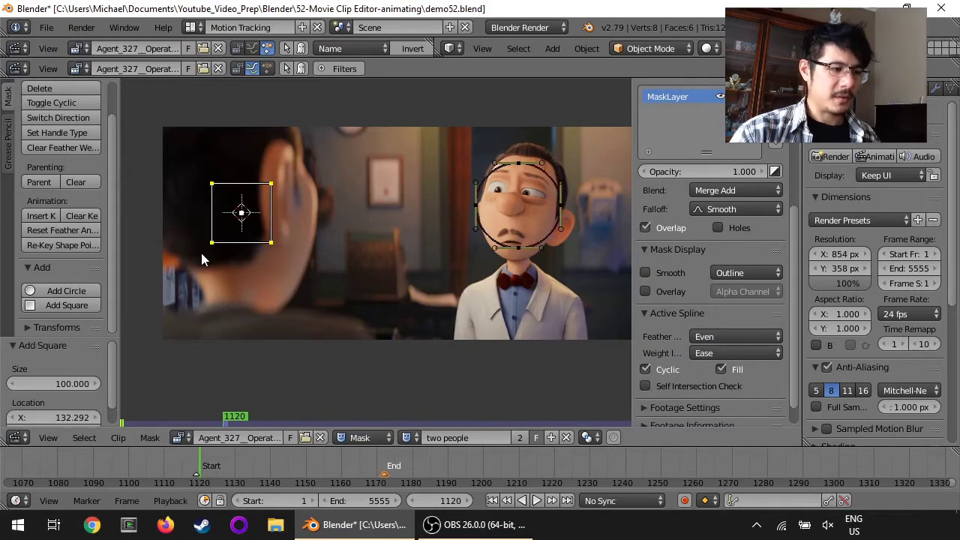
key(s)
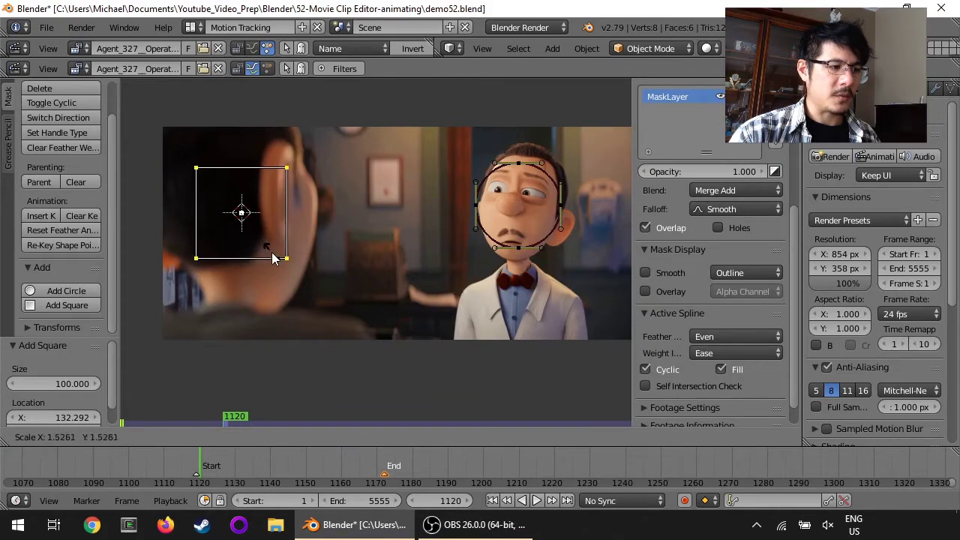
click(291, 282)
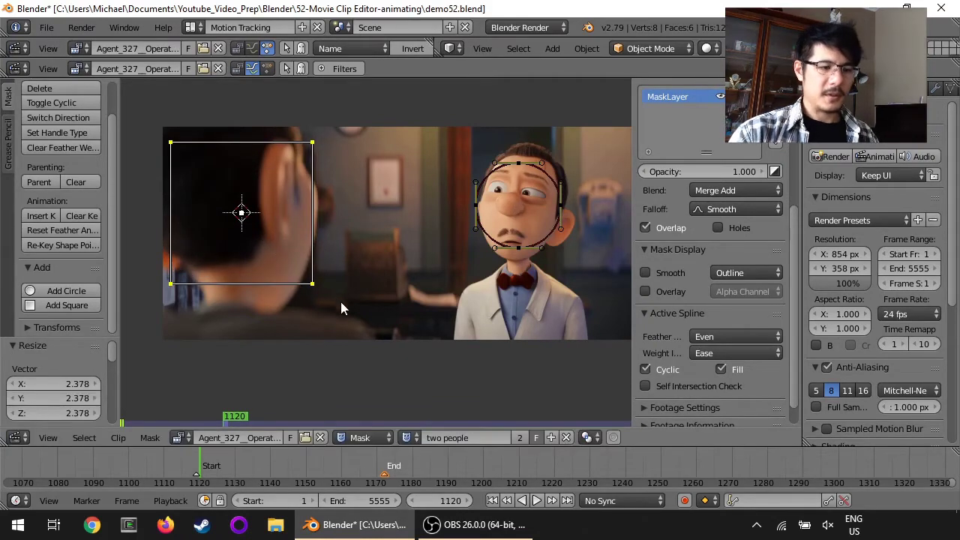
Switch to the Video Editing layout and set the Gaussian Blur strip's Mask modifier to use the "two people" mask
click(191, 27)
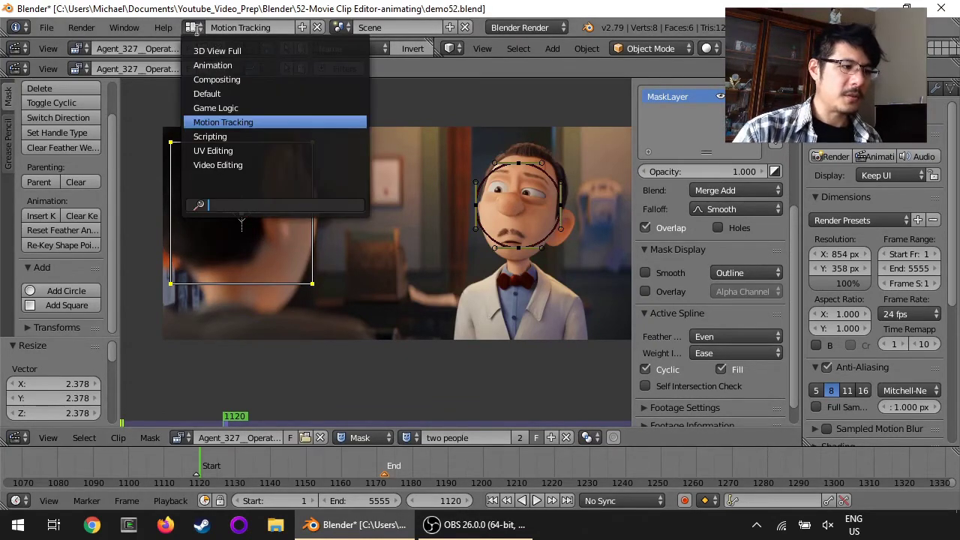
click(218, 165)
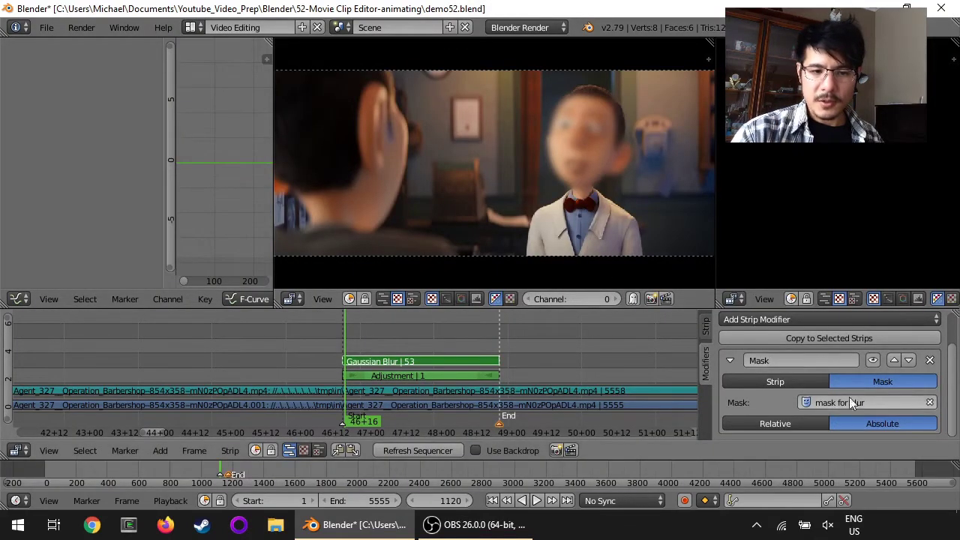
click(882, 404)
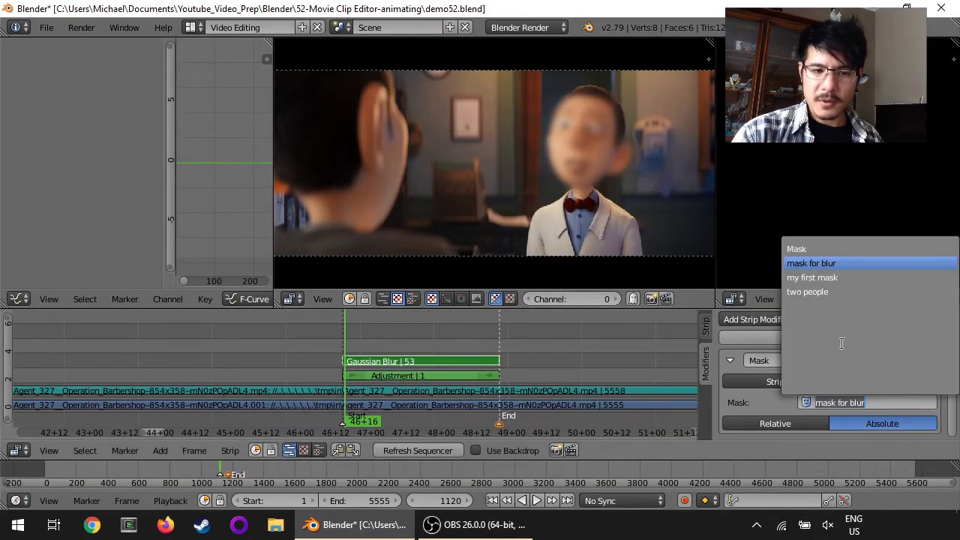
click(808, 292)
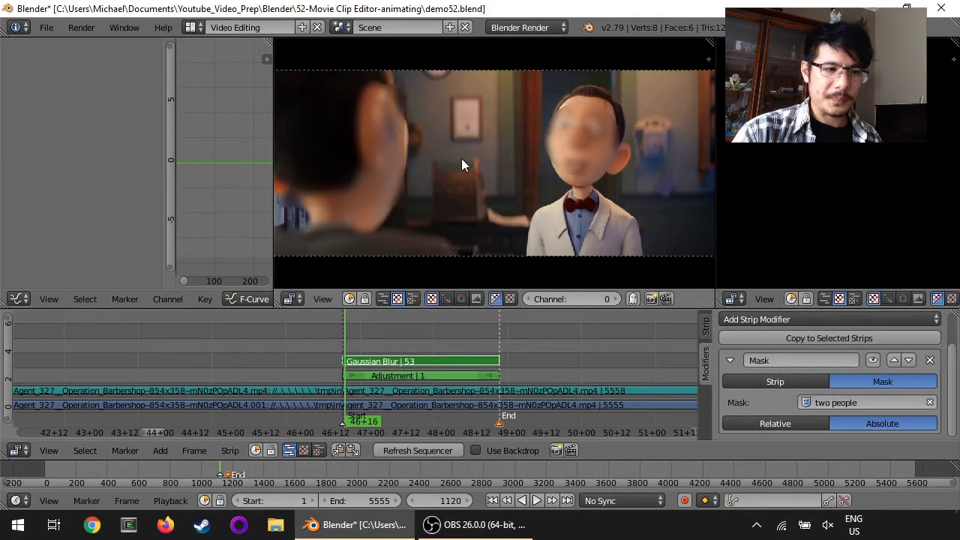
Inspect the blur on both heads in the preview and scrub back to frame 1057 before the Start marker
scroll(462, 158, up, 2)
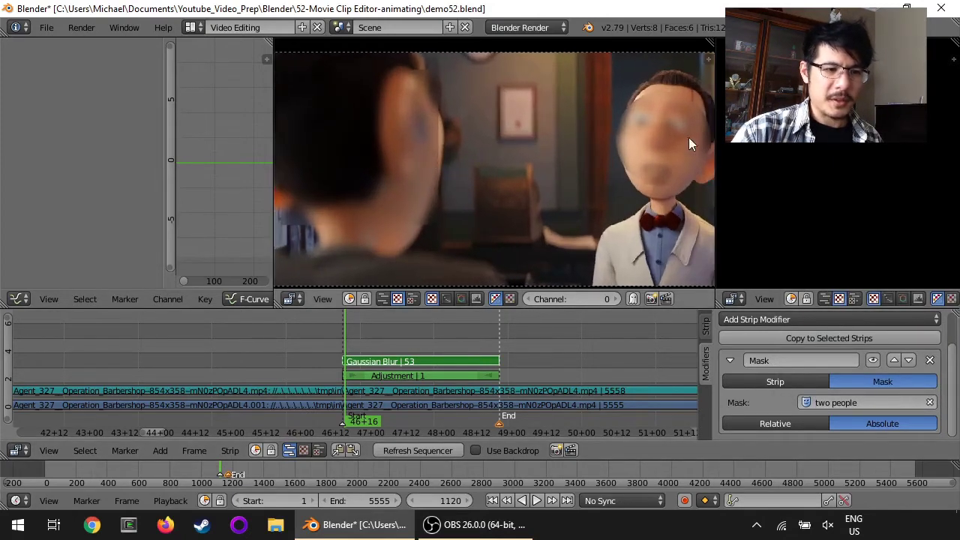
scroll(660, 147, up, 2)
middle_drag(660, 146, 517, 136)
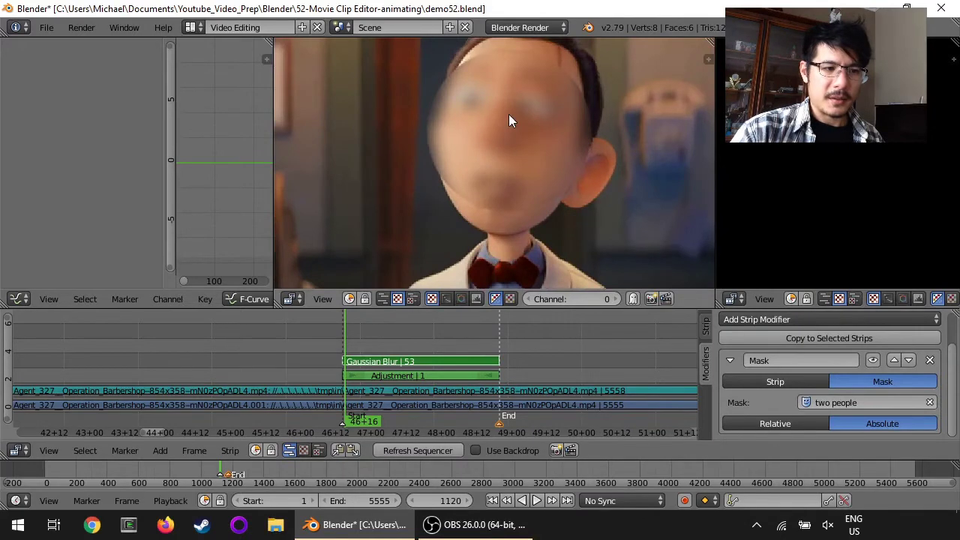
middle_drag(381, 160, 407, 177)
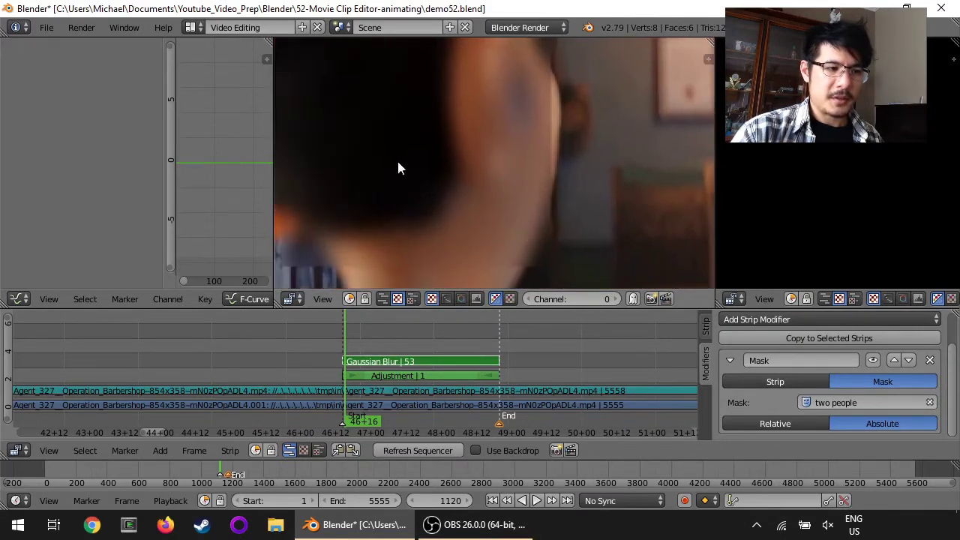
scroll(492, 195, down, 1)
scroll(594, 171, down, 3)
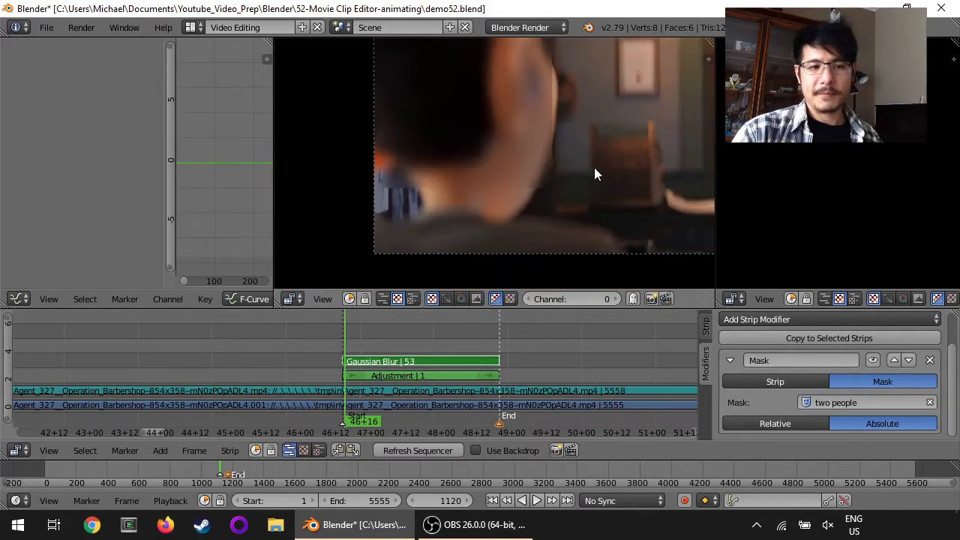
middle_drag(428, 177, 420, 188)
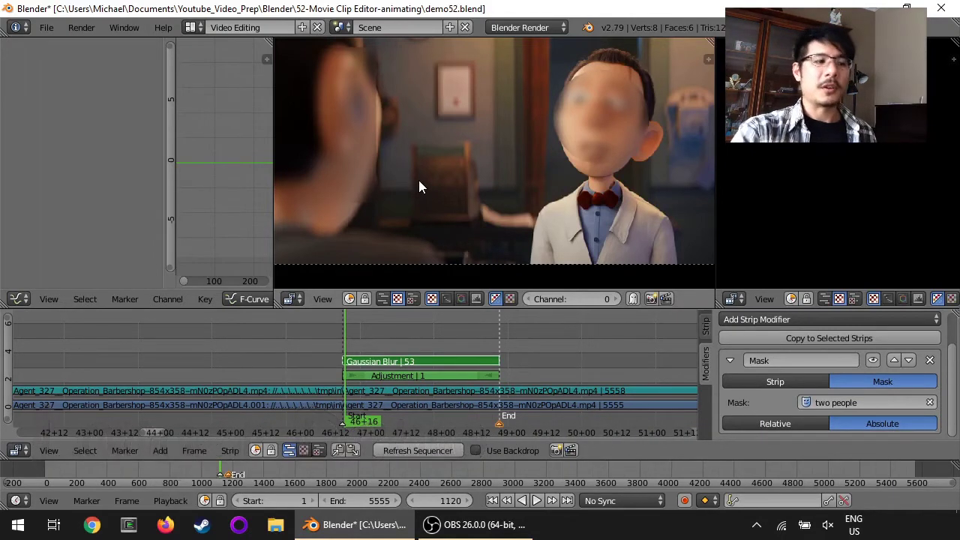
drag(241, 341, 159, 341)
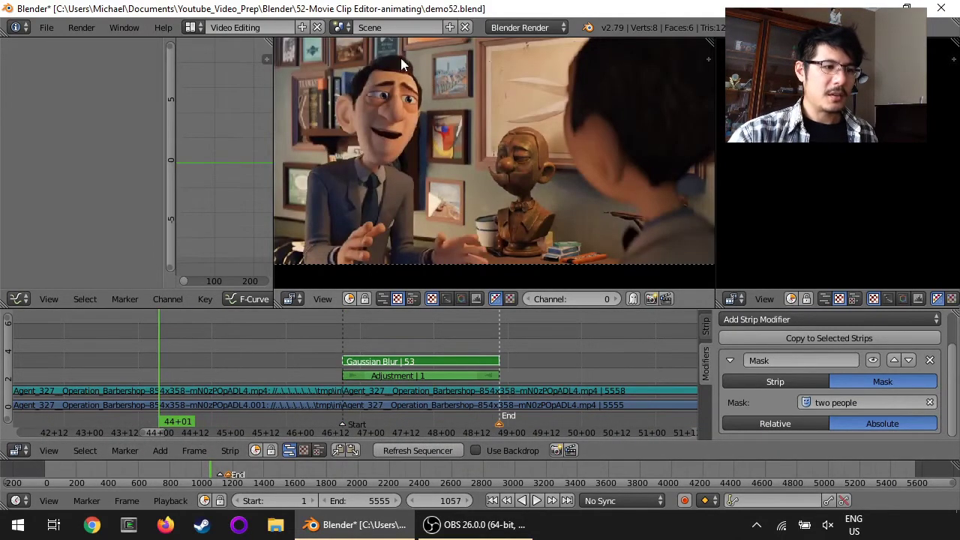
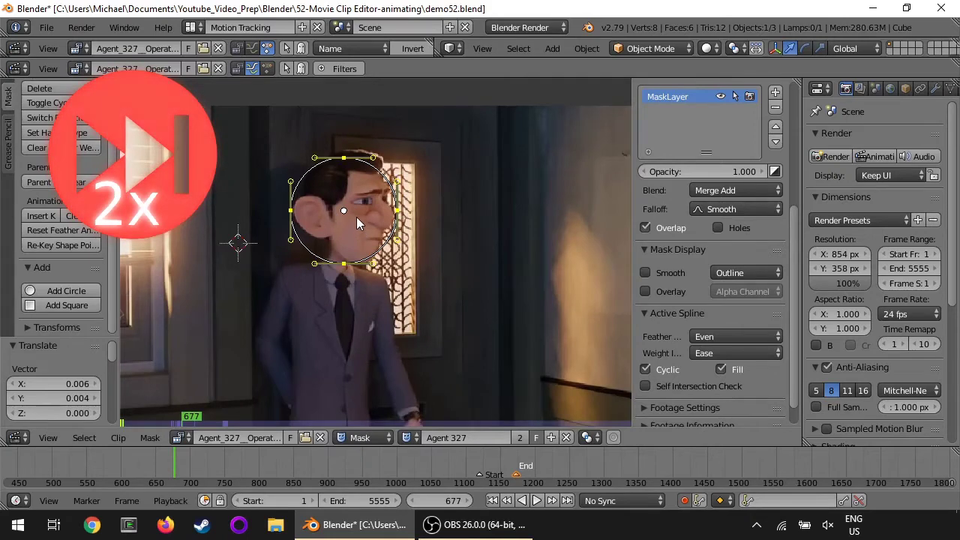
Finish placing the "Agent 327" mask circle over the agent's head at frame 677 and play the clip onward briefly
click(355, 215)
scroll(386, 263, down, 2)
key(alt+a)
key(Escape)
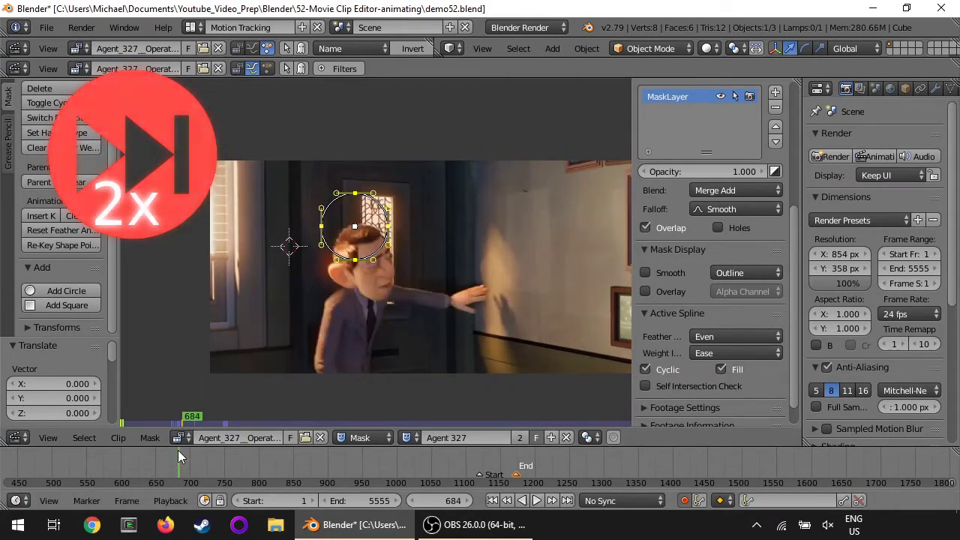
Go to frame 683 and move the circle down onto the agent's face
click(178, 455)
key(g)
click(374, 291)
Advance to frame 685 and move the circle down and right to follow the agent's face
key(Right)
key(Right)
key(Right)
key(Right)
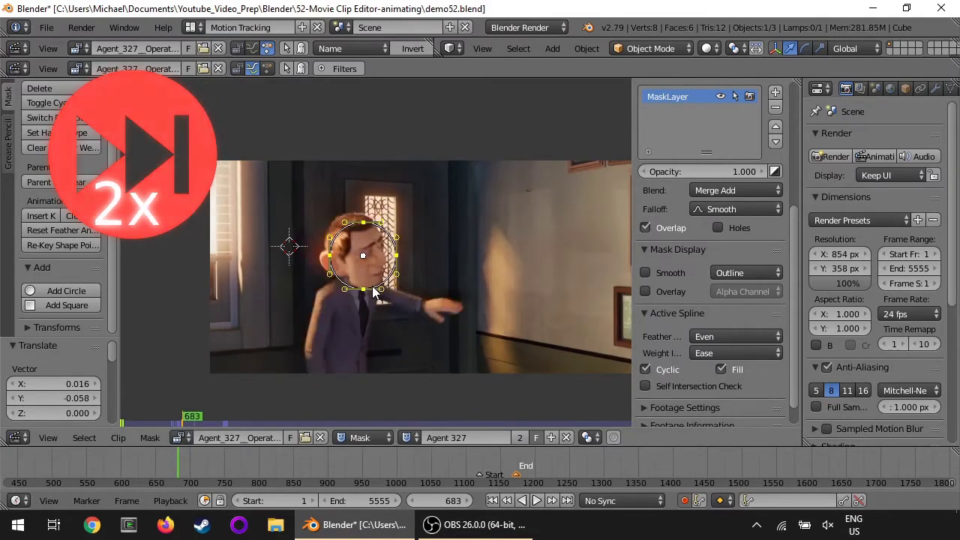
key(g)
click(400, 318)
Advance to frame 689 and move the circle up and right onto the agent's head beside the wall
key(Right)
key(Right)
key(Right)
key(Right)
key(Right)
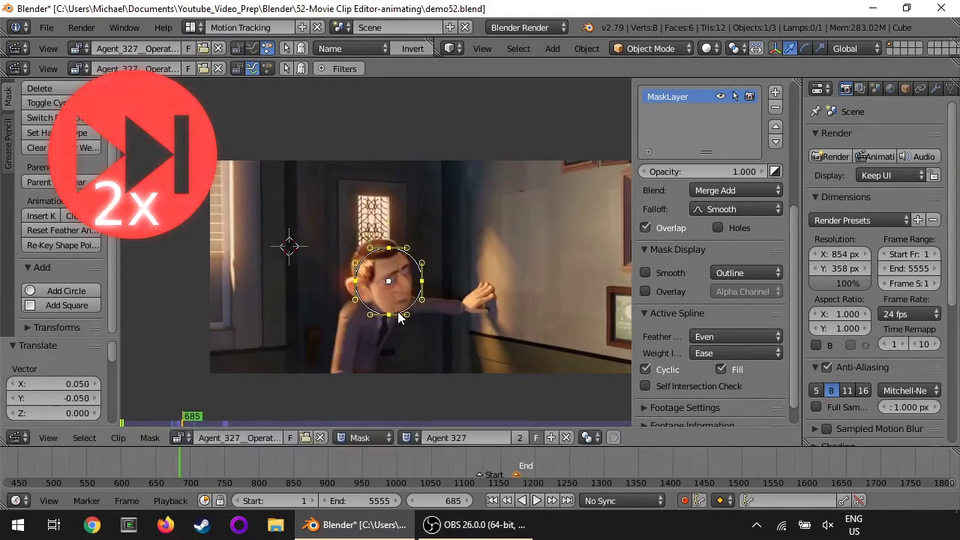
key(Left)
key(g)
click(465, 264)
Advance past frame 697, shift the circle left onto the agent's head, and step back to check the frames between
key(Right)
key(Right)
key(Right)
key(Right)
key(Right)
key(Right)
key(Right)
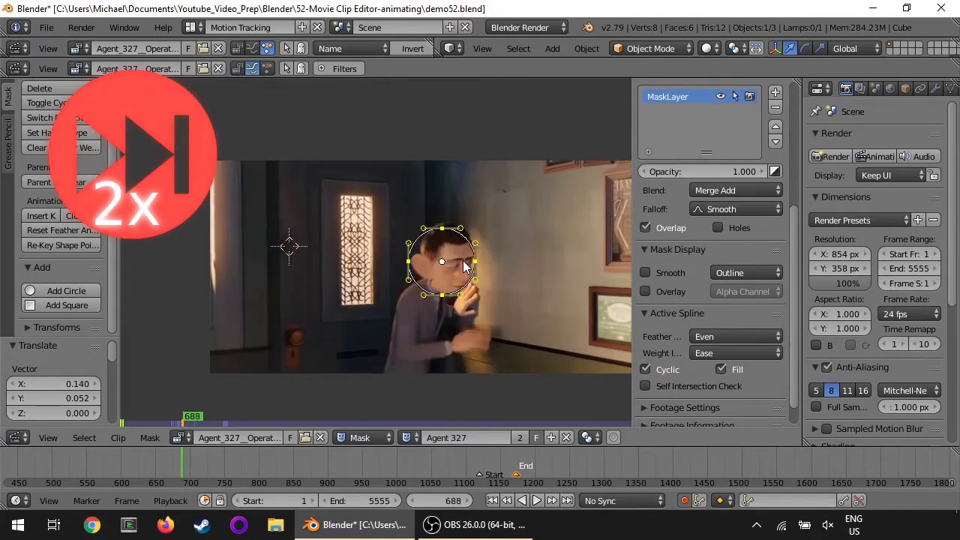
key(Right)
key(Right)
key(Right)
key(Right)
key(Right)
key(Right)
key(Right)
key(Right)
key(Right)
key(Right)
key(Right)
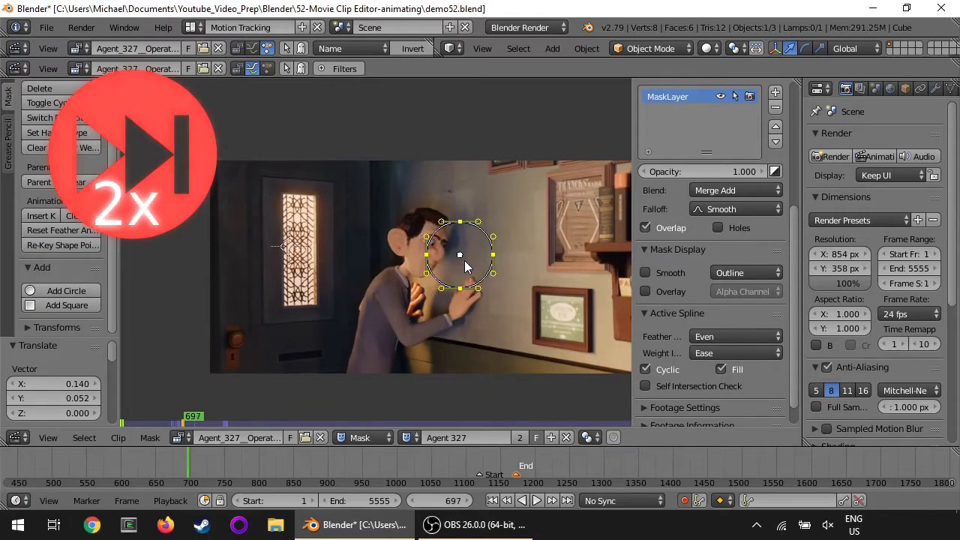
key(g)
click(401, 257)
key(Left)
key(Left)
key(Left)
key(Left)
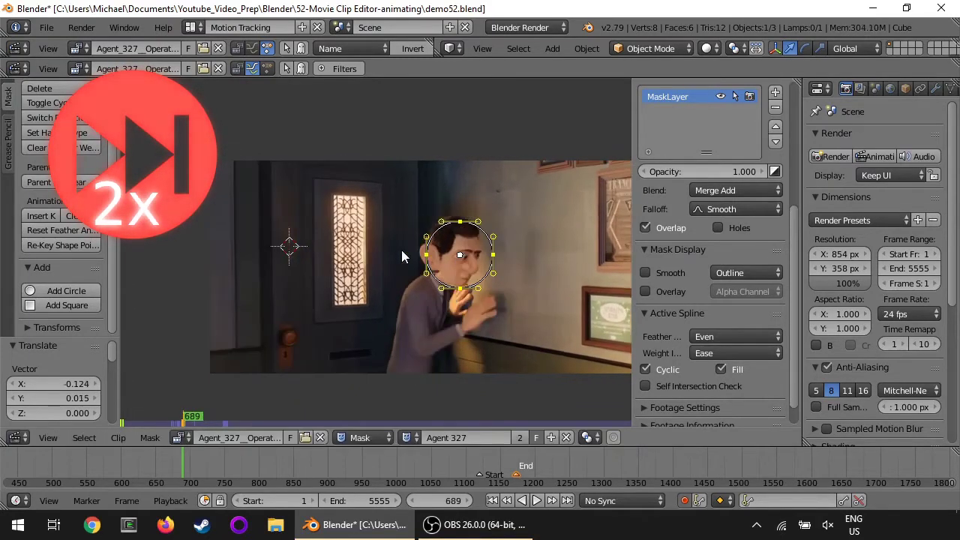
Advance to about frame 721 and nudge the circle to fit the agent's head against the wall
key(Right)
key(Right)
key(Right)
key(Right)
key(Right)
key(Right)
key(Right)
key(Right)
key(Right)
key(Right)
key(Right)
key(Right)
key(Right)
key(Right)
key(Right)
key(Right)
key(Right)
key(Right)
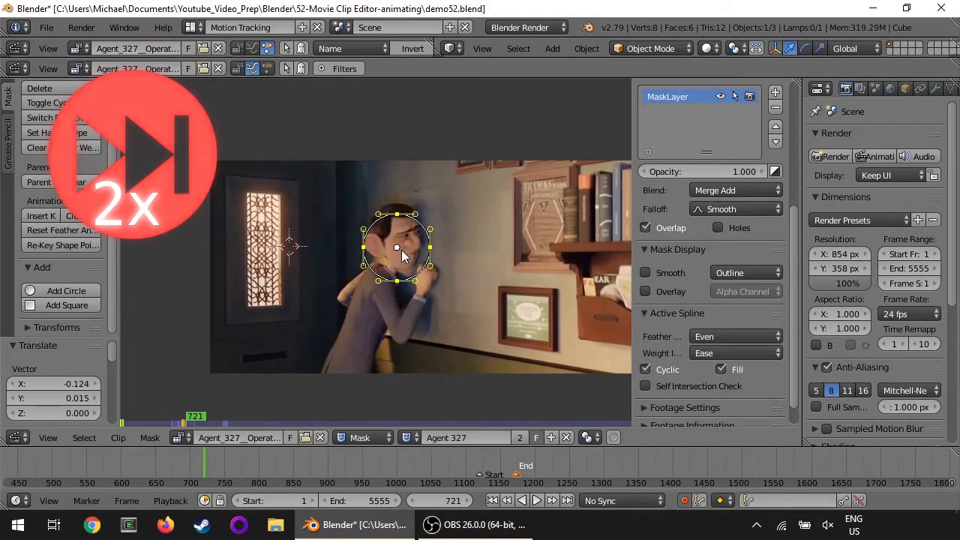
key(g)
click(419, 276)
Step back to frame 710 and forward to frame 731, checking how well the circle follows the agent's head
key(Left)
key(Left)
key(Left)
key(Left)
key(Left)
key(Left)
key(Left)
key(Left)
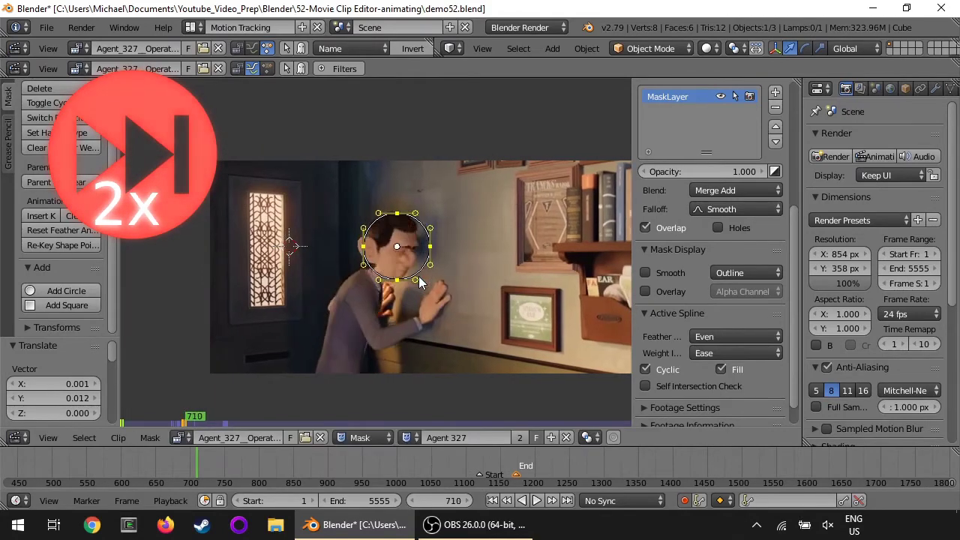
key(Right)
key(Right)
key(Right)
key(Right)
key(Right)
key(Right)
key(Right)
key(Right)
key(Right)
key(Right)
key(Right)
key(Right)
key(Right)
key(Right)
key(Right)
key(Right)
key(Right)
key(Right)
key(Right)
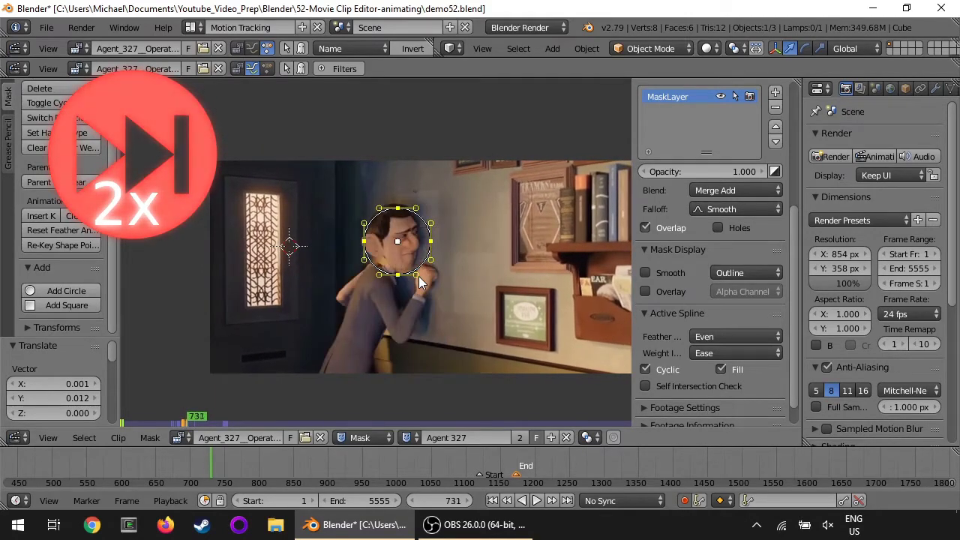
Advance to frame 734 and key the circle at its current position around the agent's head
key(Right)
key(Right)
key(g)
click(418, 276)
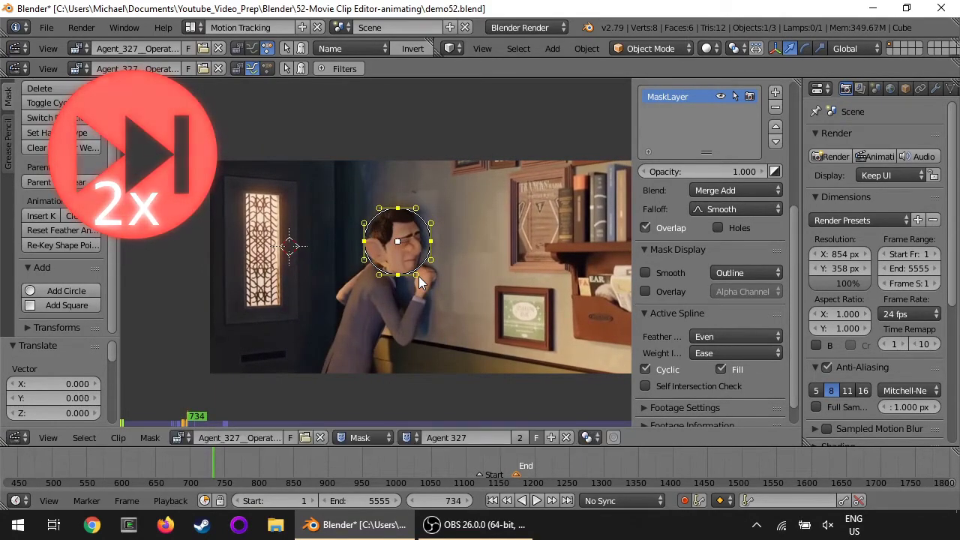
Move the circle about 0.078 right and 0.046 down onto the agent's lowered head, and check the frames up to 751
key(Right)
key(Left)
key(g)
click(458, 299)
key(Left)
key(Left)
key(Right)
key(Right)
key(Right)
key(Right)
key(Right)
key(Right)
key(Right)
key(Right)
key(Right)
key(Right)
key(Right)
key(Right)
key(Right)
key(Right)
key(Right)
key(Right)
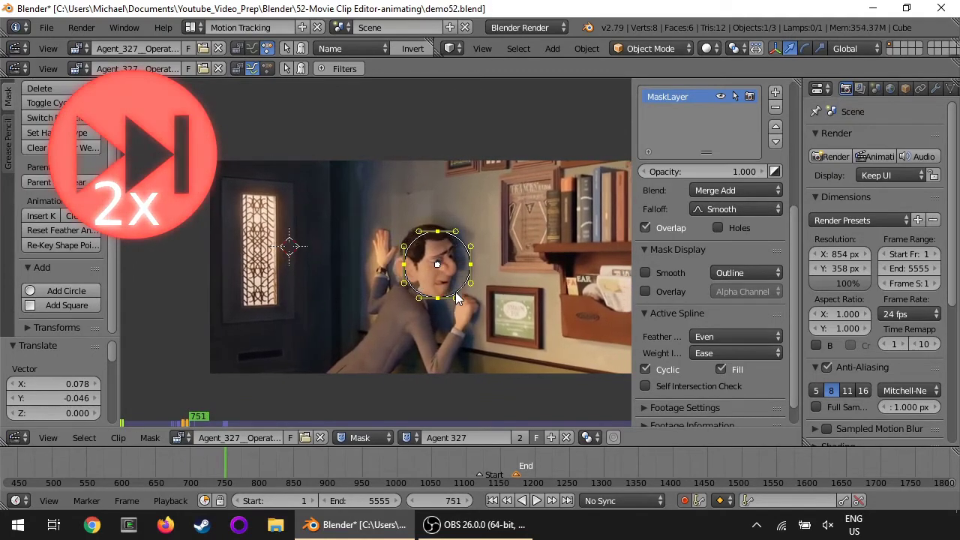
Step back before frame 751 and shift the circle about 0.028 left to fit the agent's head
key(Left)
key(Left)
key(Left)
key(Left)
key(Left)
key(Left)
key(Left)
key(Left)
key(Left)
key(Left)
key(Left)
key(g)
click(443, 288)
Step back through the preceding frames to check the circle's path against the agent's moving head
key(Left)
key(Left)
key(Left)
key(Left)
key(Left)
key(Left)
key(Left)
key(Left)
key(Left)
key(Left)
key(Left)
Advance to frame 777 and move the circle about 0.059 up and 0.019 left onto the agent's face beside the picture frame
key(Right)
key(Right)
key(Right)
key(Right)
key(Right)
key(Right)
key(Right)
key(Right)
key(Right)
key(Right)
key(Right)
key(Right)
key(Right)
key(Right)
key(Right)
key(Right)
key(Right)
key(Right)
key(Right)
key(Right)
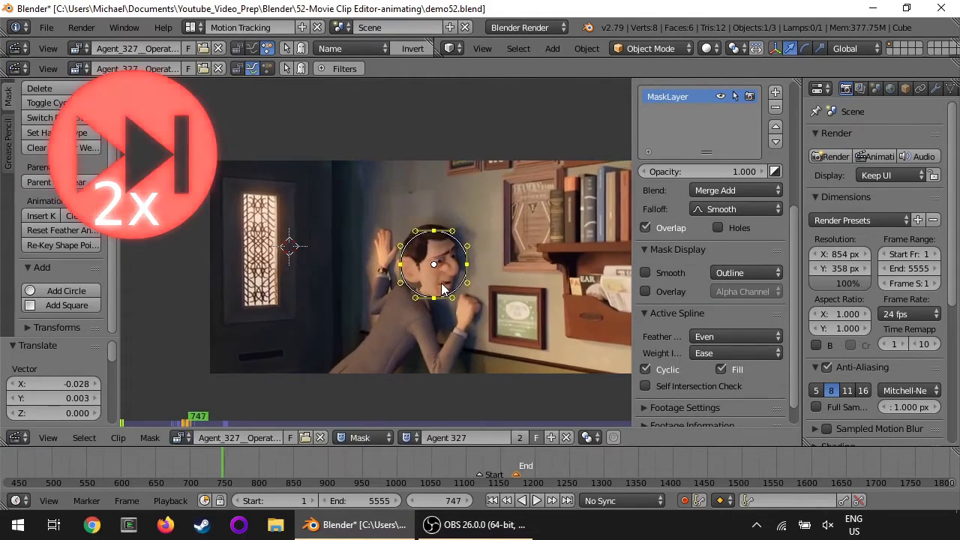
key(g)
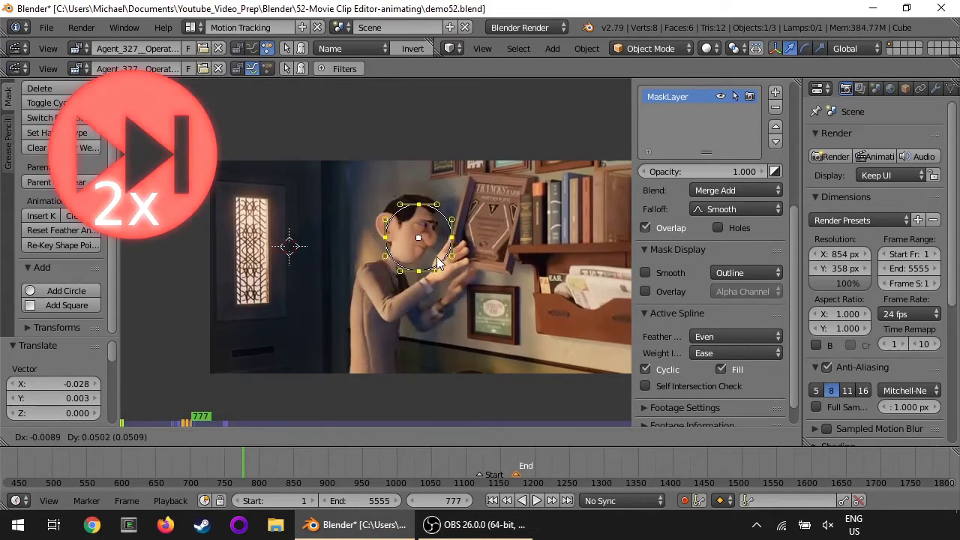
click(434, 259)
Check the frames up to about 788 and key the circle there at its current position on the agent's face
key(Right)
key(Right)
key(Right)
key(Right)
key(Right)
key(Right)
key(Right)
key(Right)
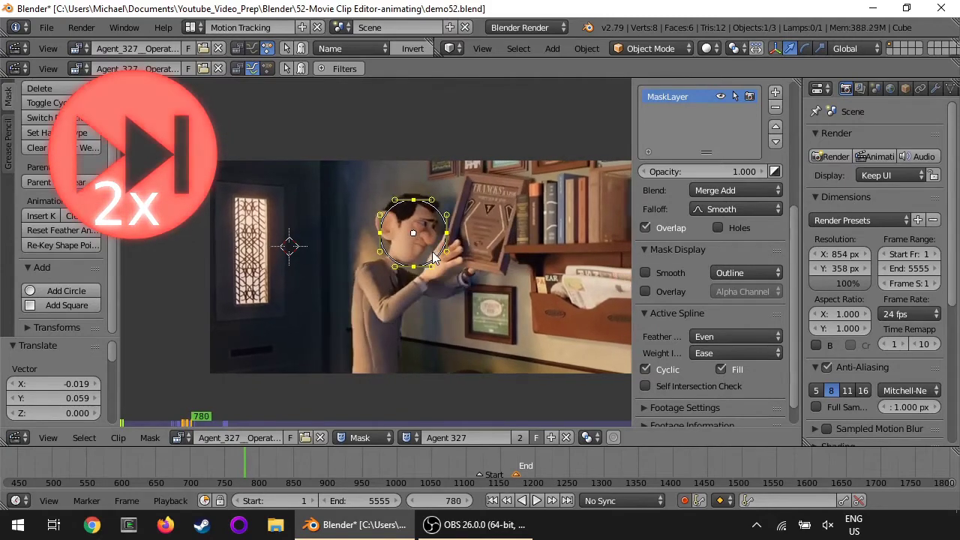
key(alt+a)
key(Escape)
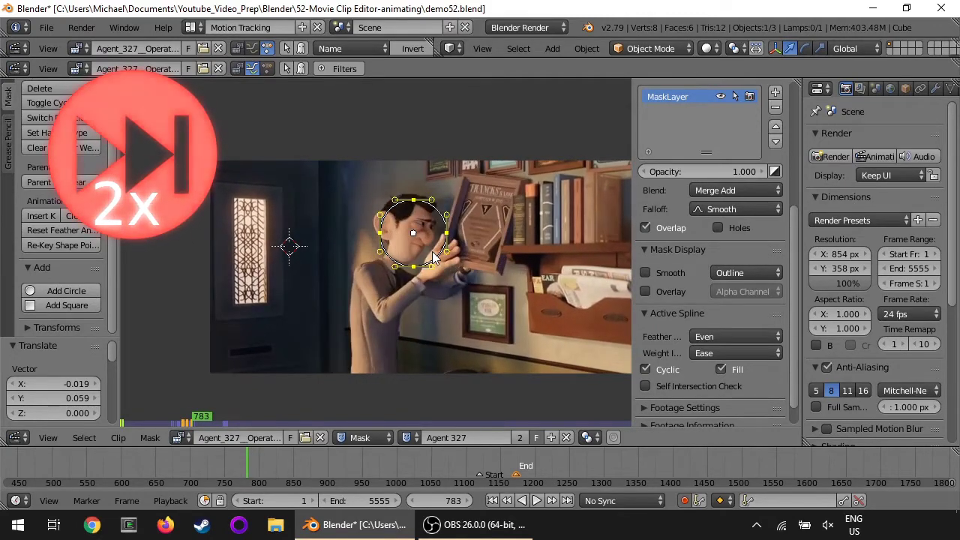
key(Right)
key(Right)
key(Right)
key(Right)
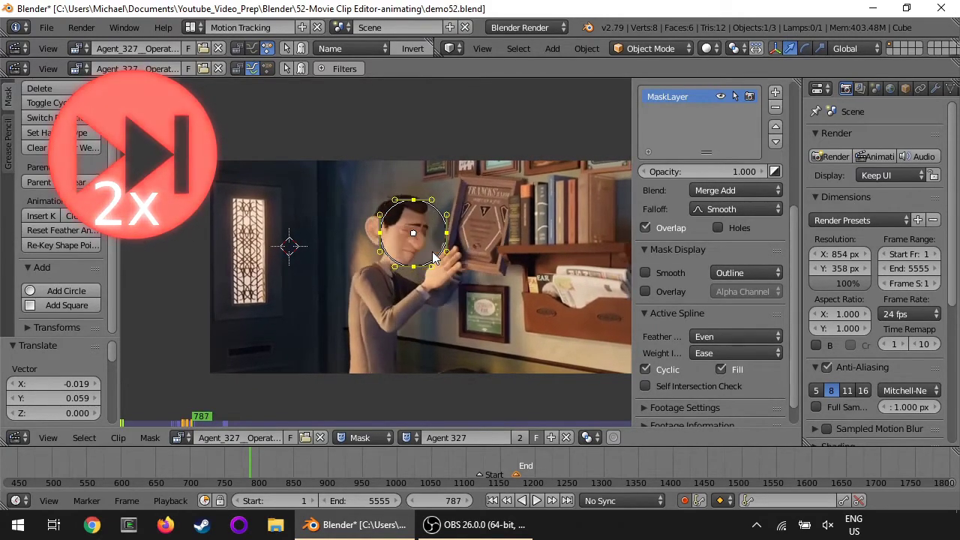
key(Right)
key(g)
click(434, 257)
Advance to frame 791 and move the circle left and slightly up onto the agent's turning head
key(Right)
key(Right)
key(Right)
key(g)
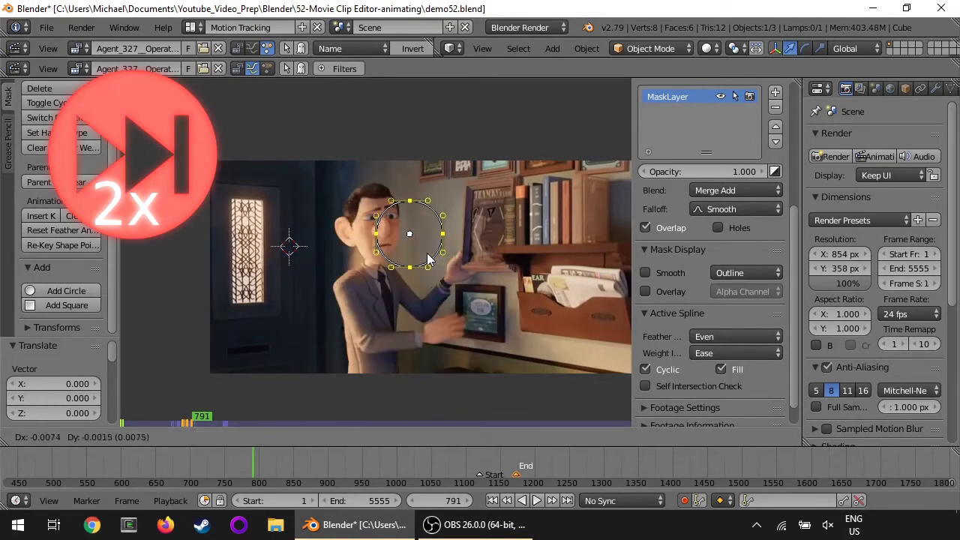
click(396, 252)
Advance about five frames and shift the circle about 0.028 left and 0.004 up to follow the agent's head
key(Right)
key(Right)
key(Right)
key(Right)
key(Right)
key(g)
click(382, 248)
Advance to frame 801, shift the circle about 0.025 left and 0.003 up onto the agent's face, and continue forward
key(Right)
key(Right)
key(Right)
key(Right)
key(Right)
key(Right)
key(Right)
key(Right)
key(Right)
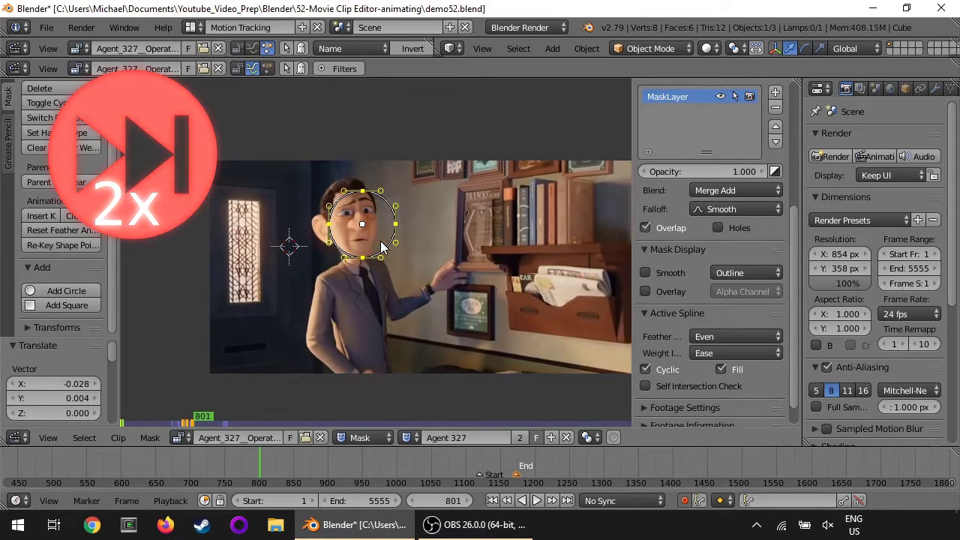
key(g)
click(368, 245)
key(Right)
key(Right)
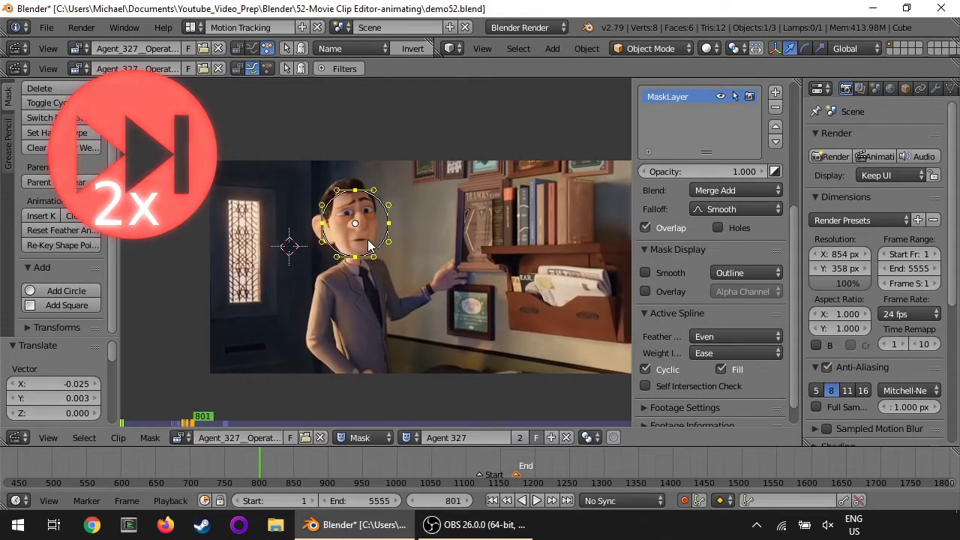
Advance to about frame 828 and key the circle there at its current position on the agent's face
key(Right)
key(Right)
key(Right)
key(Right)
key(Right)
key(Right)
key(Right)
key(Right)
key(Right)
key(Right)
key(Right)
key(Right)
key(Right)
key(Right)
key(Right)
key(Right)
key(Right)
key(Right)
key(Right)
key(Right)
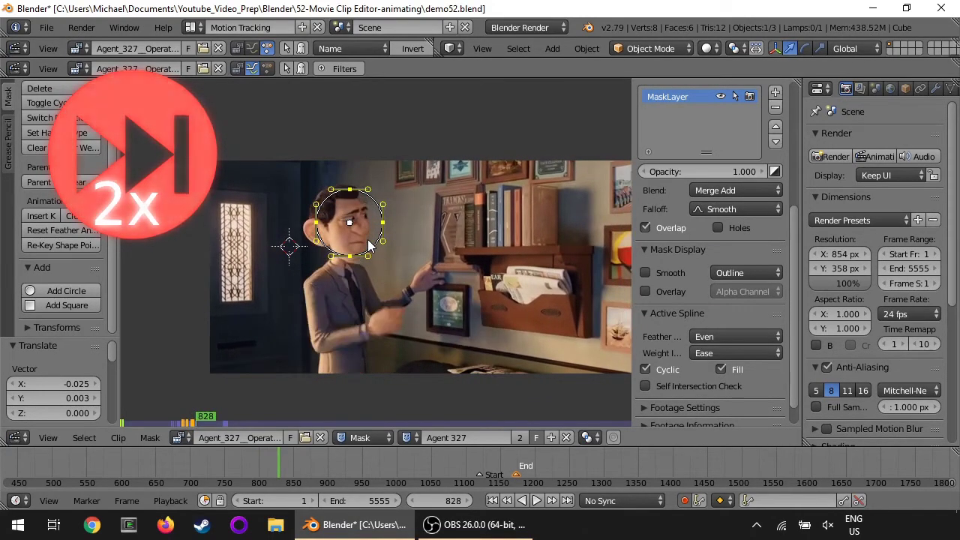
key(g)
click(368, 244)
Advance past frame 831, reposition the circle over the agent's shifted head and enlarge it by a factor of 1.176
key(Right)
key(Right)
key(Right)
key(Right)
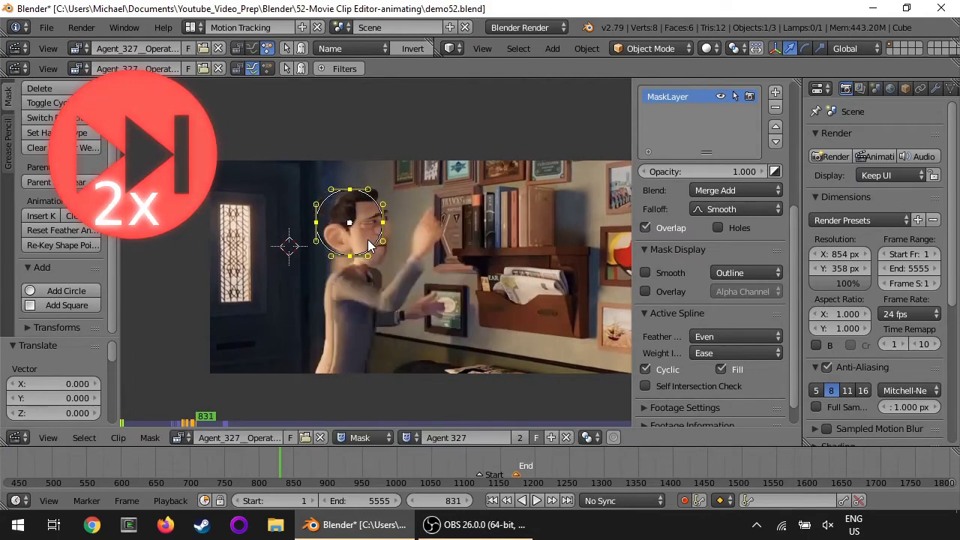
key(s)
click(411, 241)
Check the enlarged circle's motion, advance to about frame 863 and shift the circle 0.013 left and 0.013 down onto the head
key(Left)
key(Left)
key(Left)
key(Left)
key(Right)
key(Right)
key(Right)
key(Right)
key(Right)
key(Right)
key(Right)
key(Right)
key(Right)
key(Right)
key(Right)
key(Right)
key(Right)
key(Right)
key(Right)
key(Right)
key(Right)
key(Right)
key(Right)
key(Right)
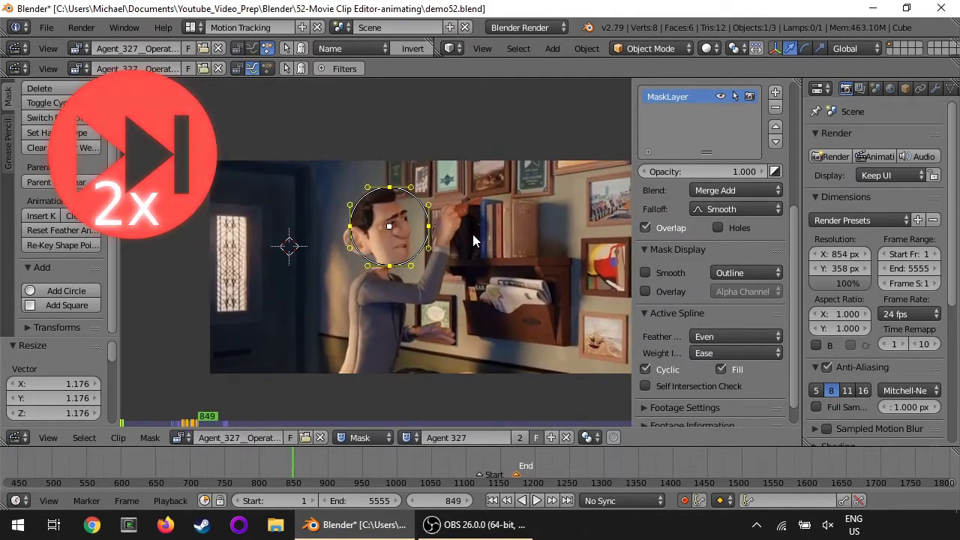
key(g)
click(466, 238)
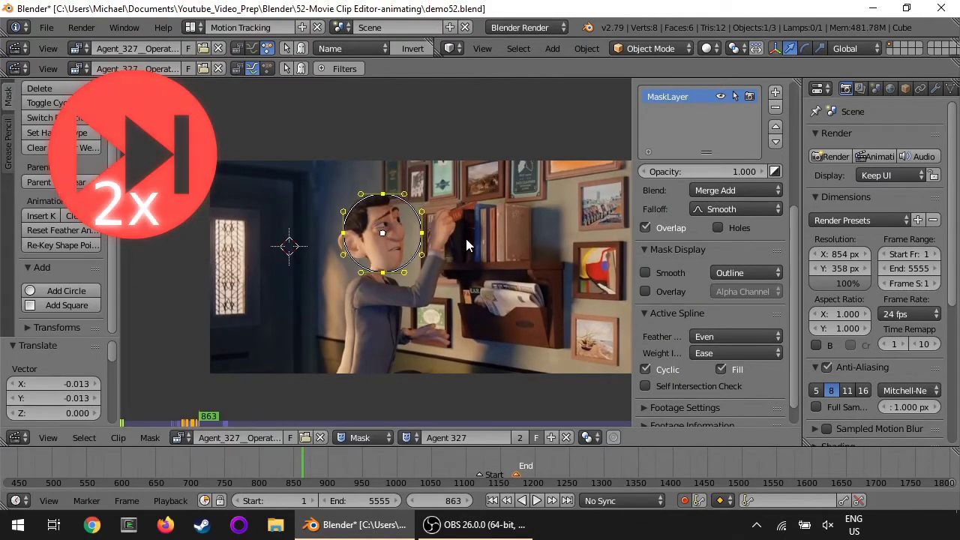
Check the surrounding frames up to about 877 and key the circle there at its current position
key(Left)
key(Left)
key(Left)
key(Right)
key(Right)
key(Right)
key(Right)
key(Right)
key(Right)
key(Right)
key(Right)
key(Right)
key(Right)
key(Right)
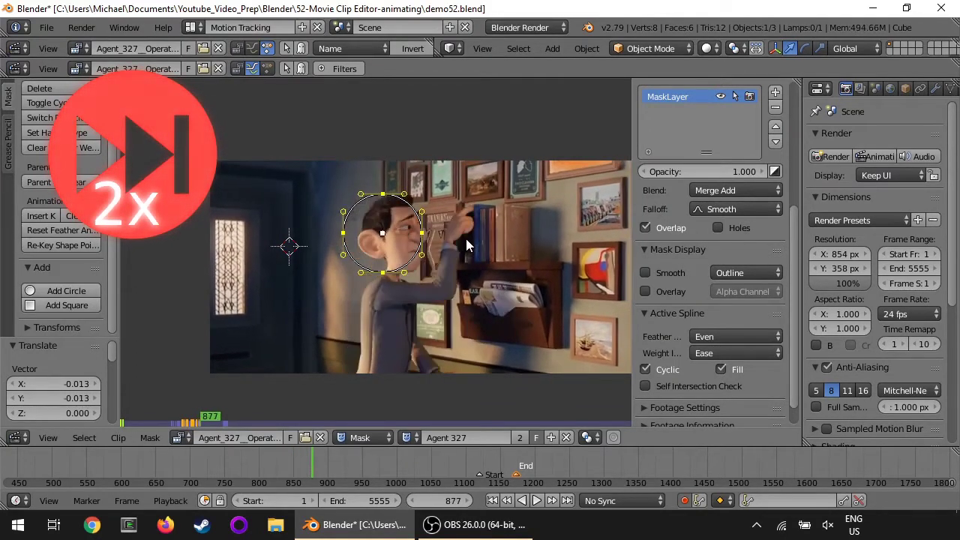
key(g)
click(466, 238)
Advance to about frame 883 and shift the circle 0.041 right and 0.004 up onto the agent's face
key(Right)
key(Right)
key(Right)
key(Right)
key(Right)
key(g)
click(487, 237)
Step forward through the frames after 883 and key the circle at its current position on the face
key(Right)
key(Right)
key(Right)
key(Right)
key(Right)
key(Right)
key(Right)
key(Right)
key(Right)
key(Right)
key(Right)
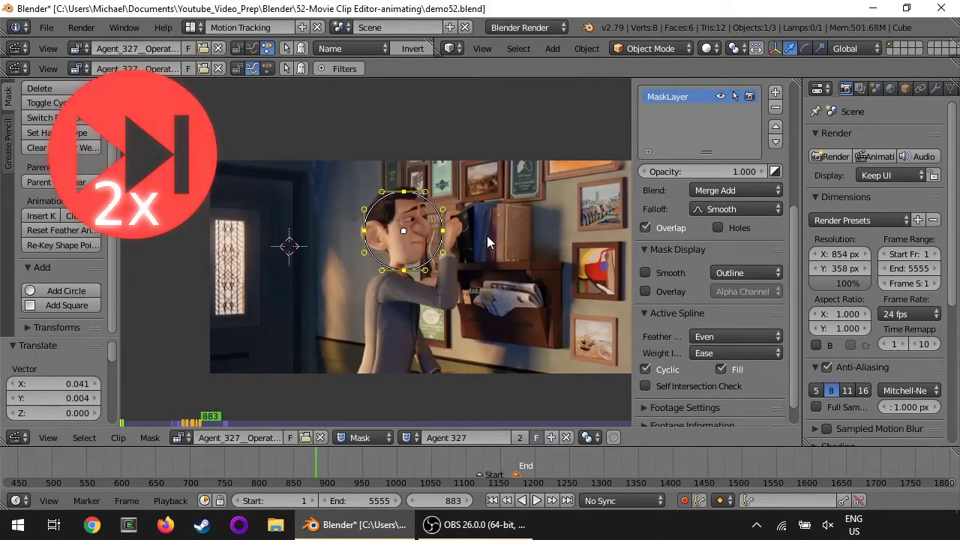
key(Right)
key(Right)
key(Right)
key(g)
click(486, 236)
Advance to about frame 893 and shift the circle 0.035 left and 0.004 up to follow the agent's head
key(Right)
key(Right)
key(Right)
key(g)
click(467, 232)
Advance to about frame 909 and key the circle there without moving it
key(Right)
key(Right)
key(Right)
key(Right)
key(Right)
key(Right)
key(Right)
key(Right)
key(Right)
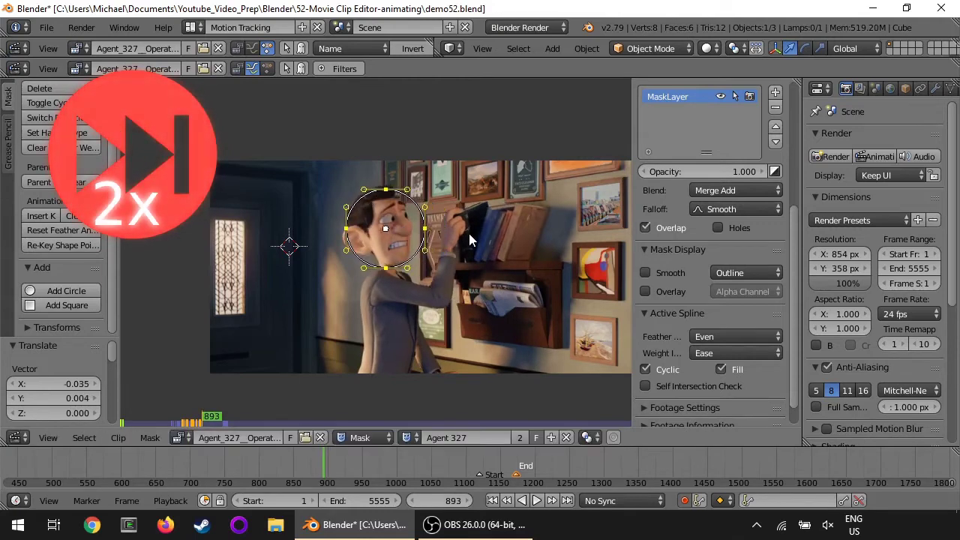
key(Right)
key(Right)
key(Right)
key(Right)
key(Right)
key(Right)
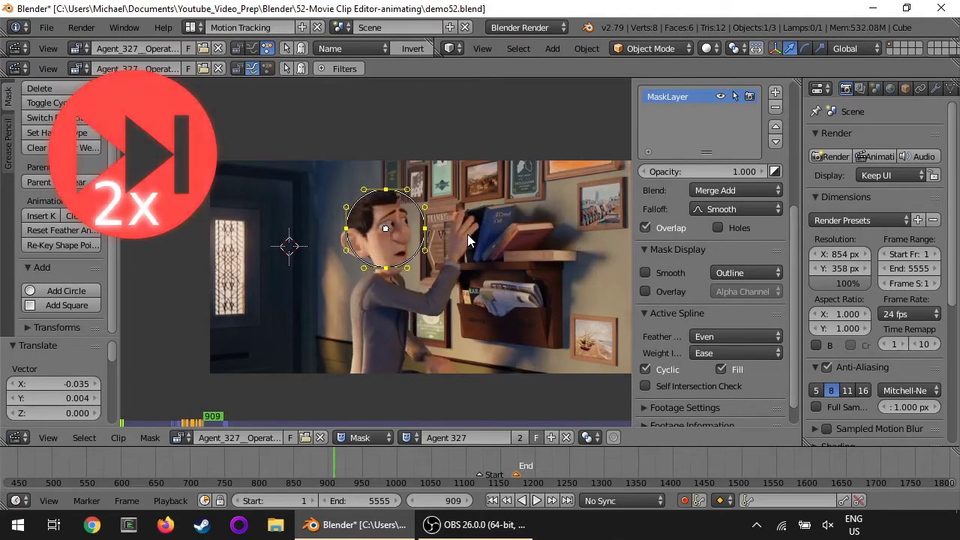
key(g)
click(467, 234)
Advance about four frames and move the circle down onto the agent's lowering head
key(Right)
key(Right)
key(Right)
key(Right)
key(g)
click(465, 254)
Advance about three frames and raise the circle 0.006 to follow the agent's head
key(Right)
key(Right)
key(Right)
key(g)
click(465, 251)
At frame 918, shift the circle 0.034 right and 0.003 down, and enlarge it by a factor of 1.219 around the head
key(Right)
key(Right)
key(Right)
key(Right)
key(Left)
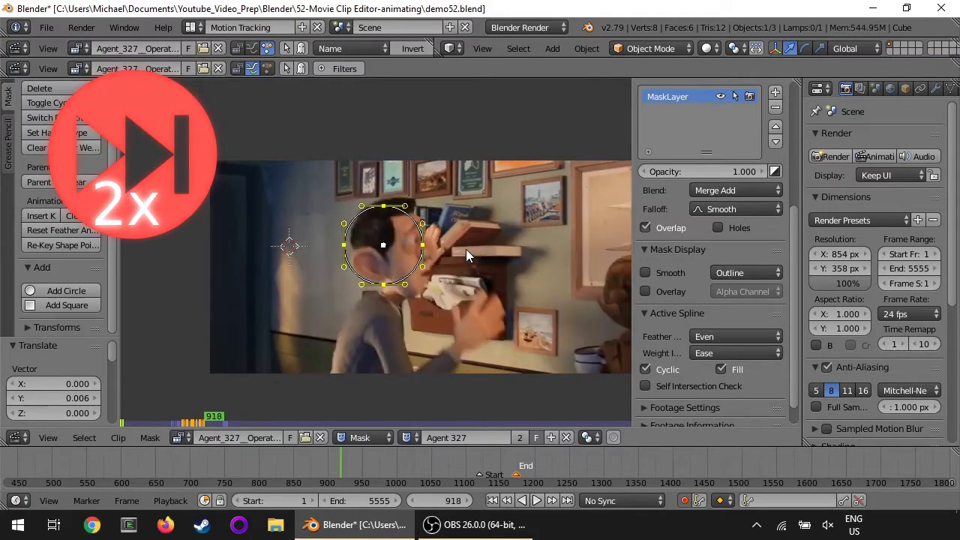
key(g)
click(484, 251)
key(s)
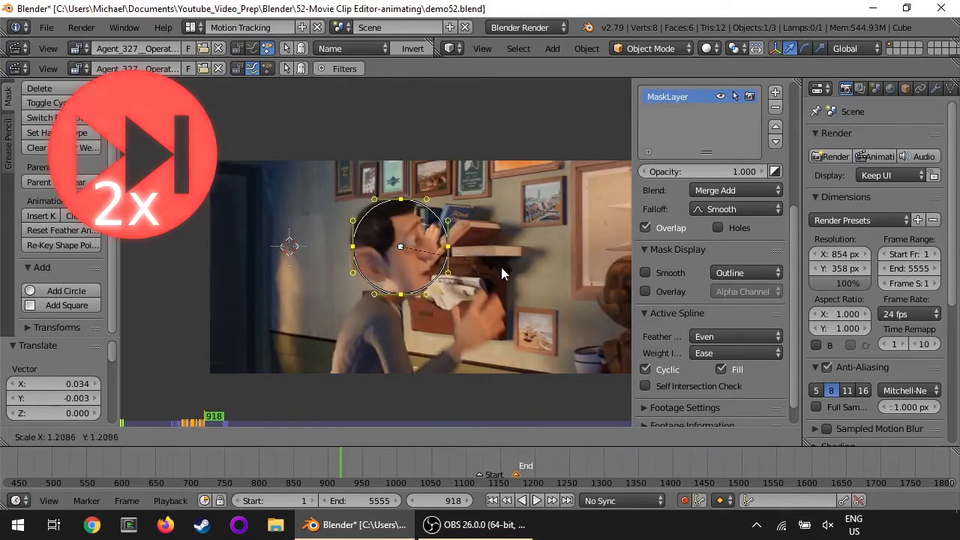
click(470, 255)
Check the adjacent frames, move the circle down and right onto the head at frame 920, and enlarge it by a factor of 1.158
key(Right)
key(Right)
key(Right)
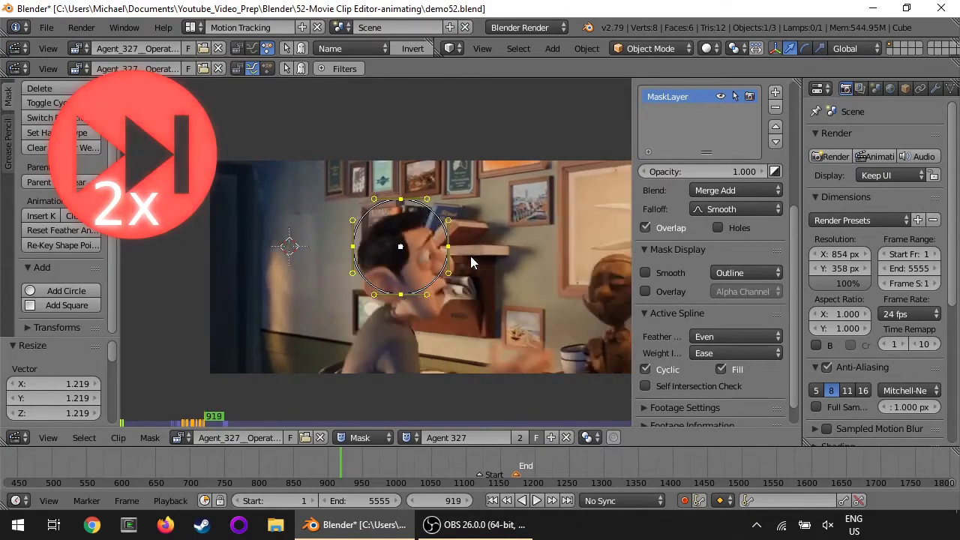
key(Left)
key(Left)
key(Left)
key(Up)
key(Right)
key(Right)
key(g)
click(488, 291)
key(s)
click(491, 330)
Step back and forth around frames 920 and 921 to examine how the circle follows the agent's head
key(Right)
key(Right)
key(Right)
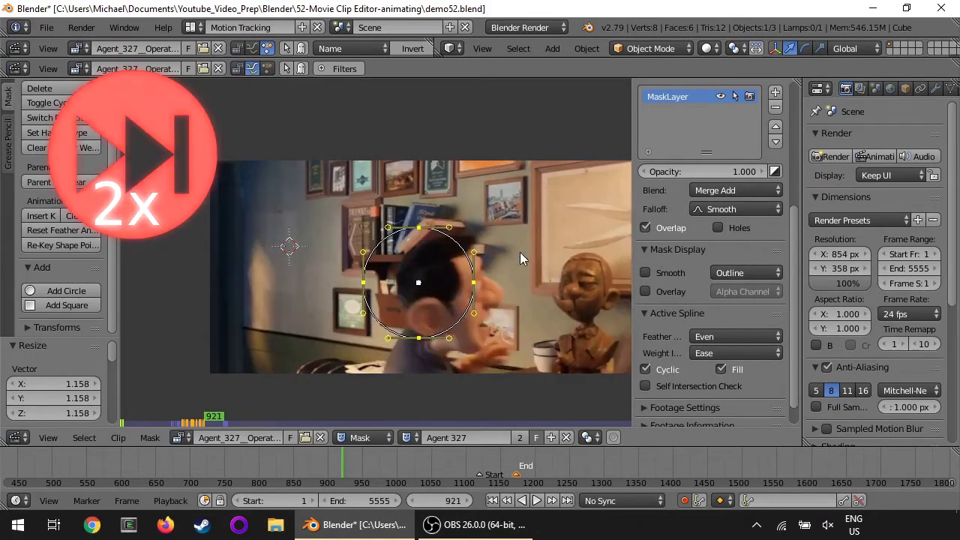
key(Left)
key(Left)
key(Left)
key(Up)
key(Right)
key(Right)
key(Right)
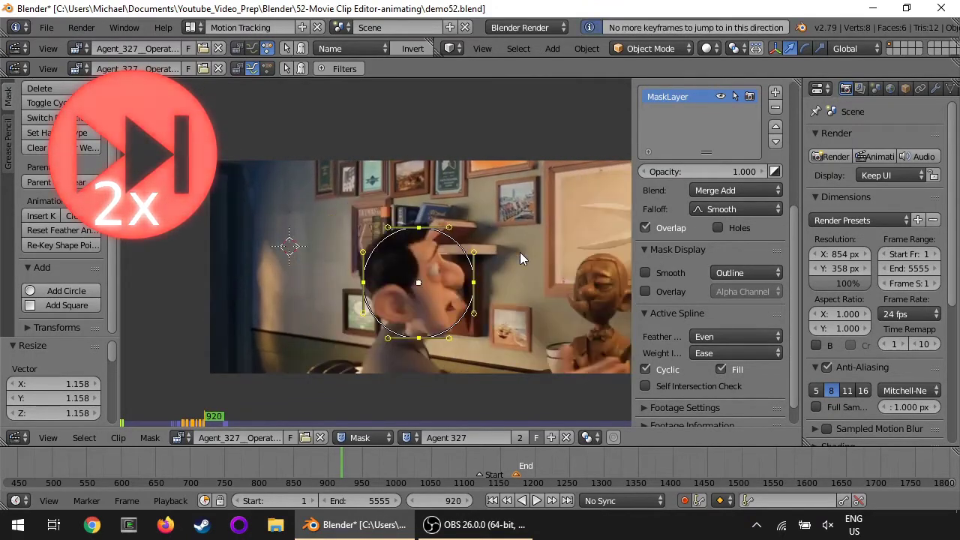
Shift the circle 0.071 right and 0.027 down around frame 921 to follow the agent's head
key(Left)
key(Left)
key(g)
click(559, 266)
At frame 923, move the circle 0.155 right and 0.024 up onto the agent's head
key(Right)
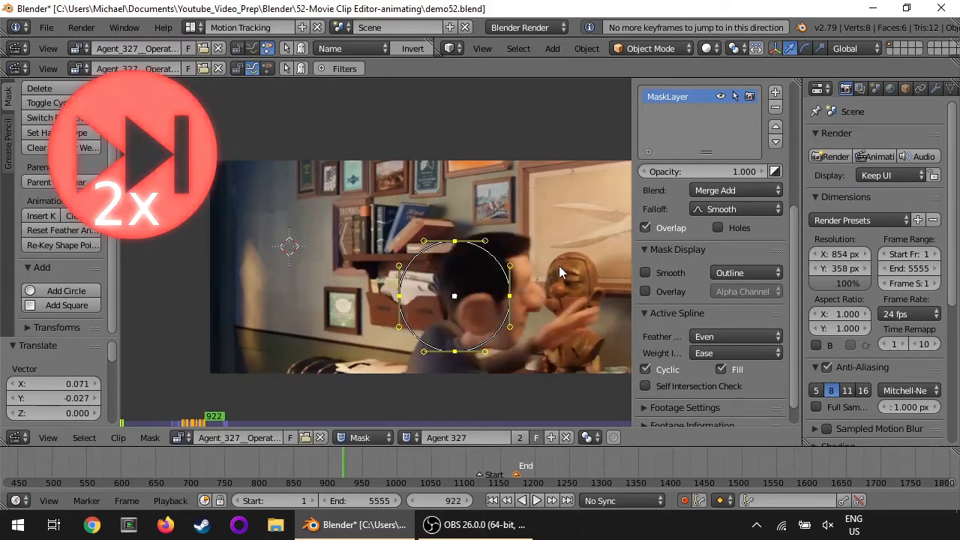
key(Right)
key(g)
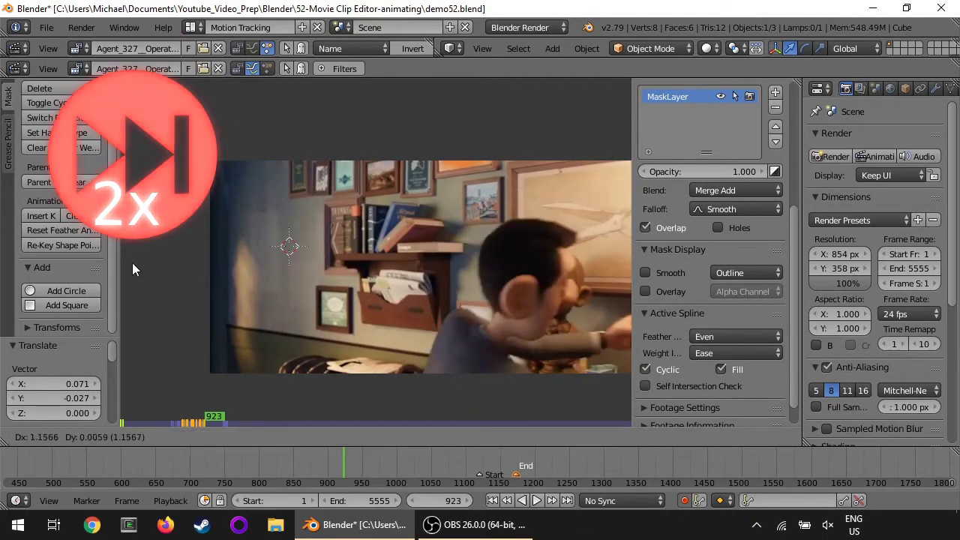
click(590, 283)
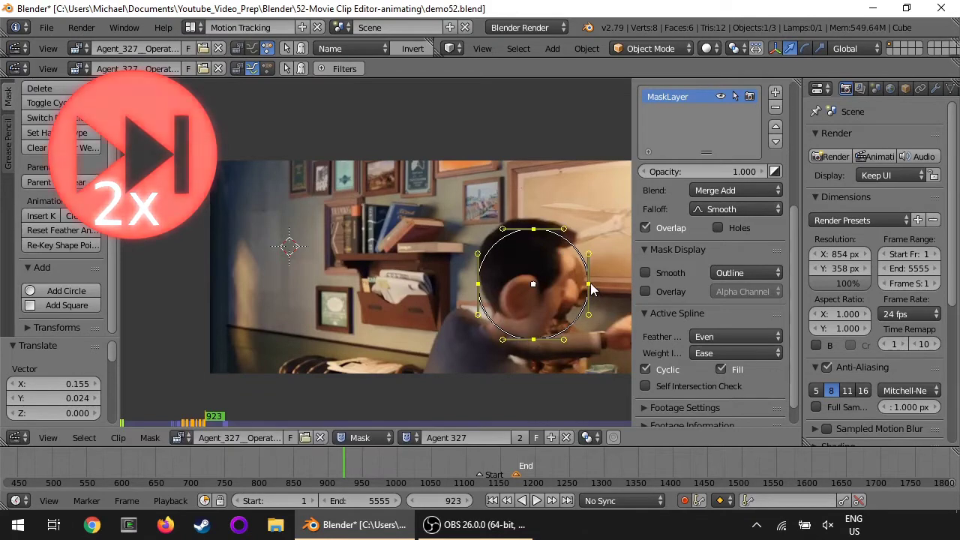
Check the adjacent frames and, at frame 926, move the circle 0.074 right and 0.071 up onto the head
key(Left)
key(Right)
key(Right)
key(Right)
key(Right)
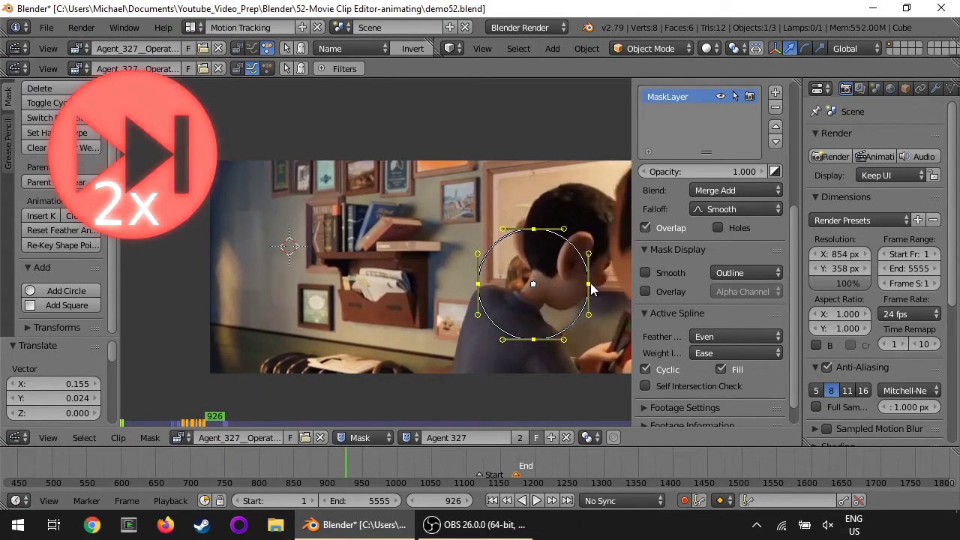
key(g)
click(628, 248)
At frame 930, move the circle about 0.127 left and 0.024 up over the back of the agent's head
key(Right)
key(Right)
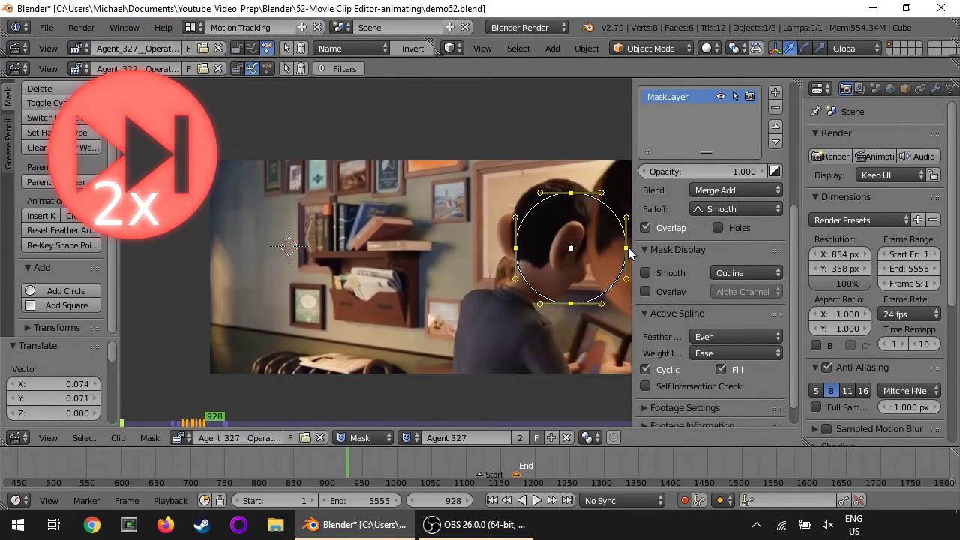
key(Right)
key(Right)
key(g)
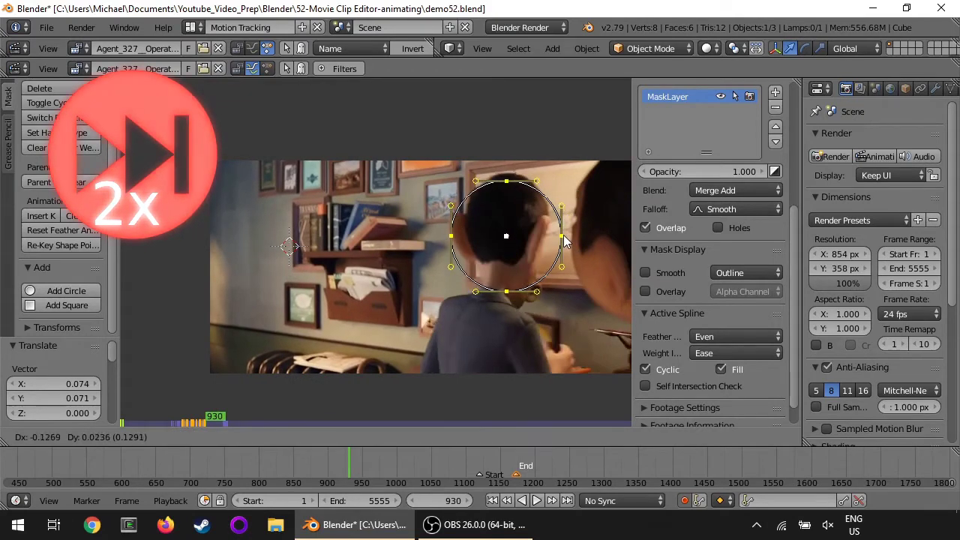
click(555, 250)
Narrow the mask at frame 930 by moving its right point 0.027 left and sliding its left point inward
key(a)
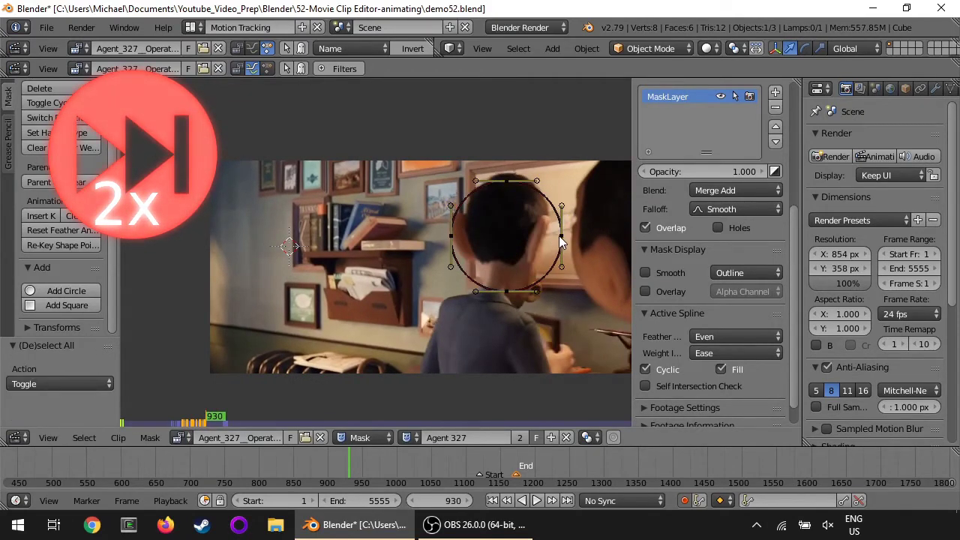
right_drag(564, 241, 548, 234)
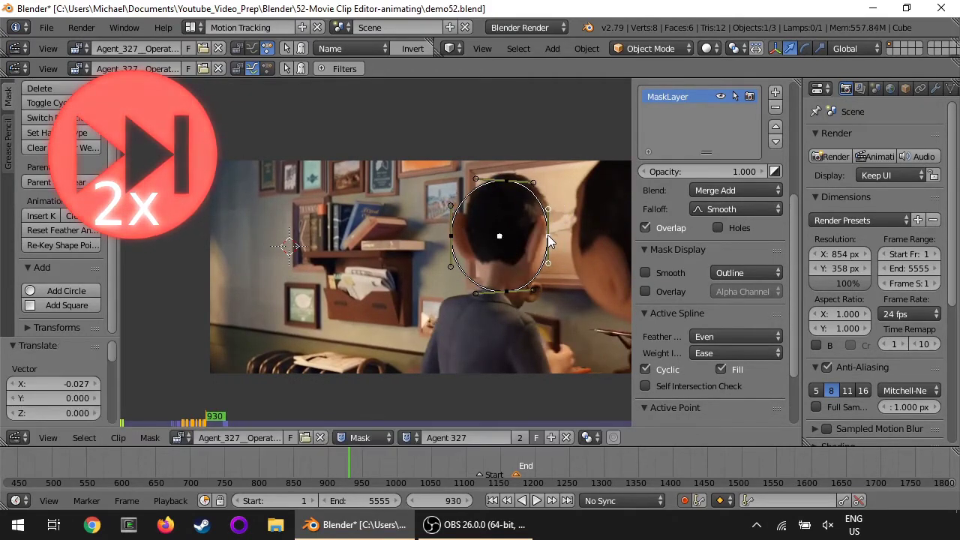
drag(450, 235, 463, 242)
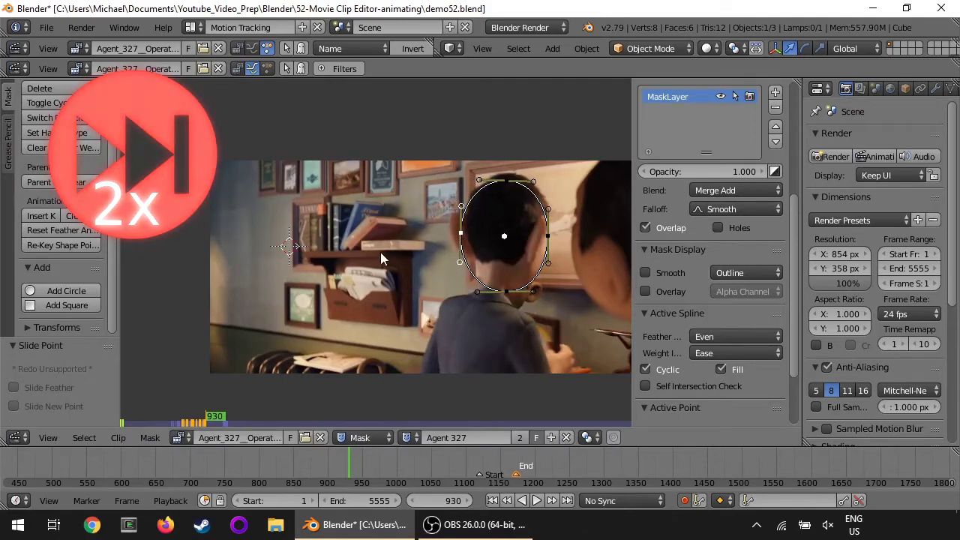
Select all mask points and, at frame 933, move the narrowed shape 0.081 left and 0.040 up onto the head
key(Left)
key(Left)
key(Up)
key(Up)
key(a)
key(Right)
key(Right)
key(Right)
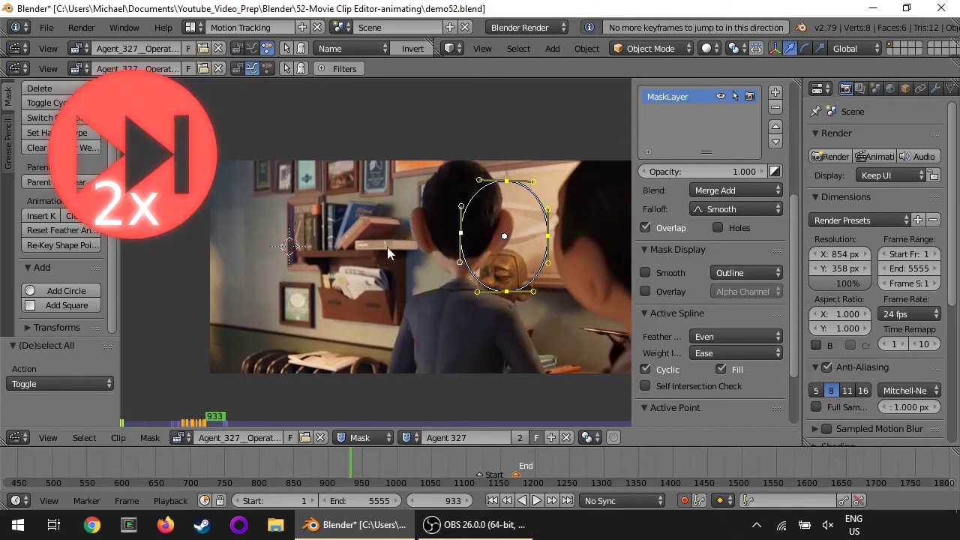
key(g)
click(420, 254)
At frame 937, shift the mask 0.034 left and 0.009 down to cover the agent's head
key(Right)
key(Right)
key(Right)
key(Right)
key(Right)
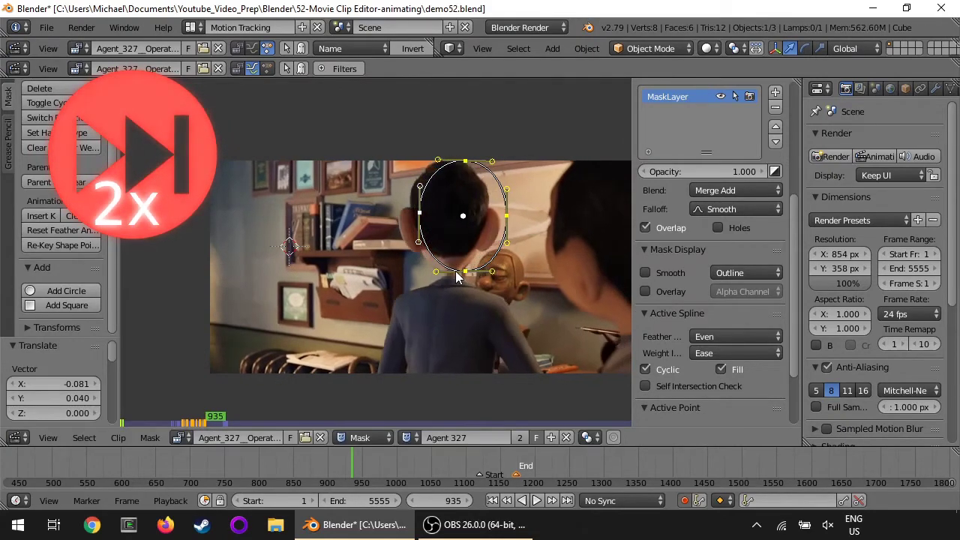
key(g)
click(441, 280)
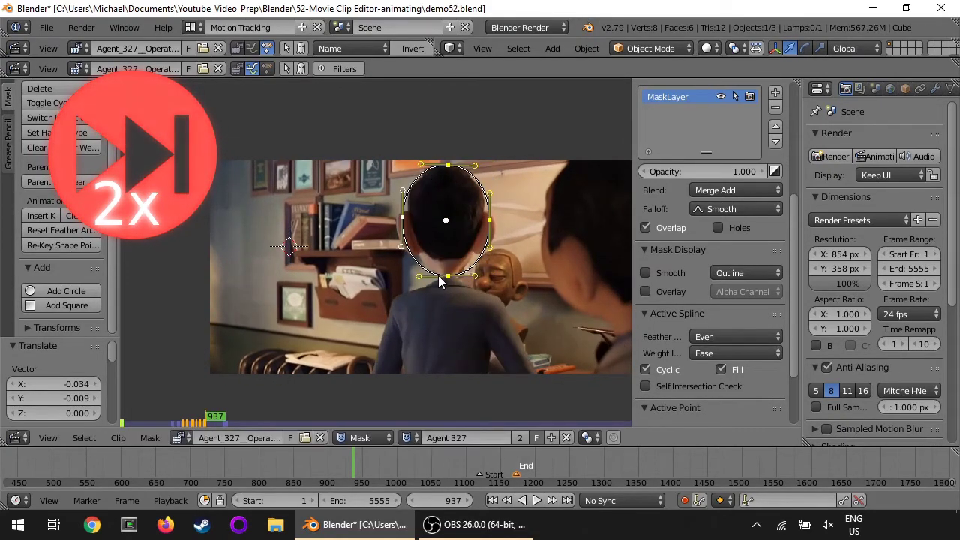
At frame 940, shift the mask 0.041 left and 0.060 down as the agent's head lowers
key(Right)
key(Right)
key(Right)
key(Left)
key(g)
click(418, 312)
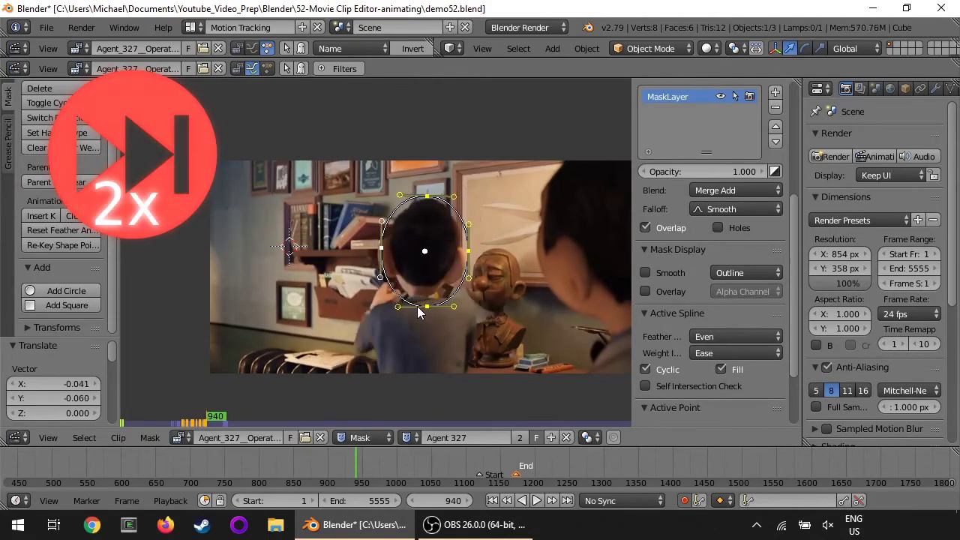
At frame 943, move the mask left onto the head, shrink it to fit, and nudge it 0.012 left and 0.006 up
key(Right)
key(Right)
key(Right)
key(g)
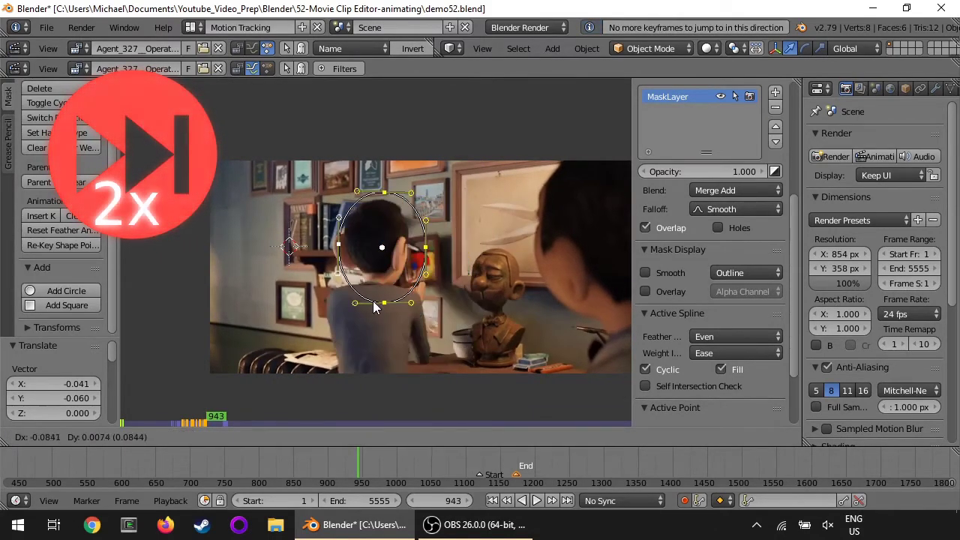
click(417, 314)
key(s)
click(413, 296)
key(g)
click(406, 294)
Advance about six frames past frame 943 and reposition the mask on the agent's head
key(Right)
key(Right)
key(Right)
key(Right)
key(Right)
key(Right)
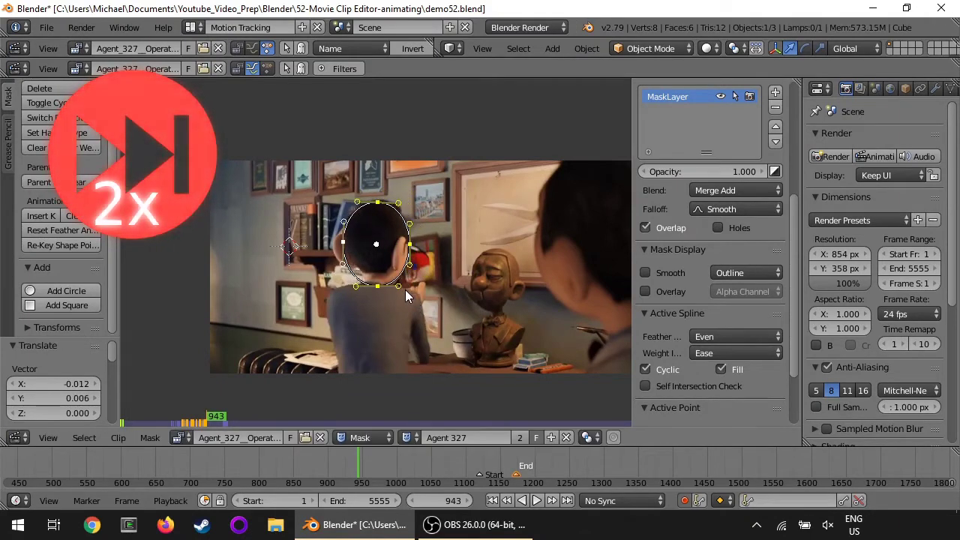
key(g)
click(388, 272)
Advance through the long, calmer stretch toward frame 1010 and realign the mask with the agent's head
key(Right)
key(Right)
key(Right)
key(Right)
key(Right)
key(Right)
key(Right)
key(Right)
key(Right)
key(Right)
key(Right)
key(Right)
key(Right)
key(Right)
key(Right)
key(Right)
key(Right)
key(Right)
key(Right)
key(Right)
key(Right)
key(Right)
key(Right)
key(Right)
key(Right)
key(Right)
key(Right)
key(Right)
key(Right)
key(Right)
key(Right)
key(Right)
key(Right)
key(Right)
key(Right)
key(Right)
key(Right)
key(Right)
key(Right)
key(Right)
key(Right)
key(Right)
key(Right)
key(Right)
key(g)
click(389, 276)
At frame 1014, shift the mask 0.034 right and 0.001 down to follow the turning head
key(Right)
key(Right)
key(Right)
key(Right)
key(g)
click(408, 276)
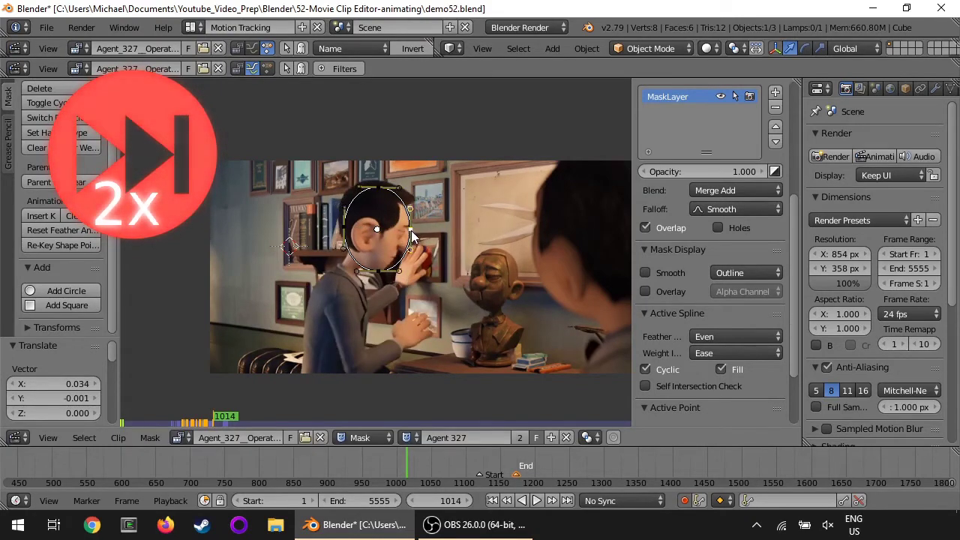
Widen the mask on its right side, check the surrounding frames, and nudge the whole shape up and right at frame 1022
key(a)
key(Right)
key(Right)
key(Right)
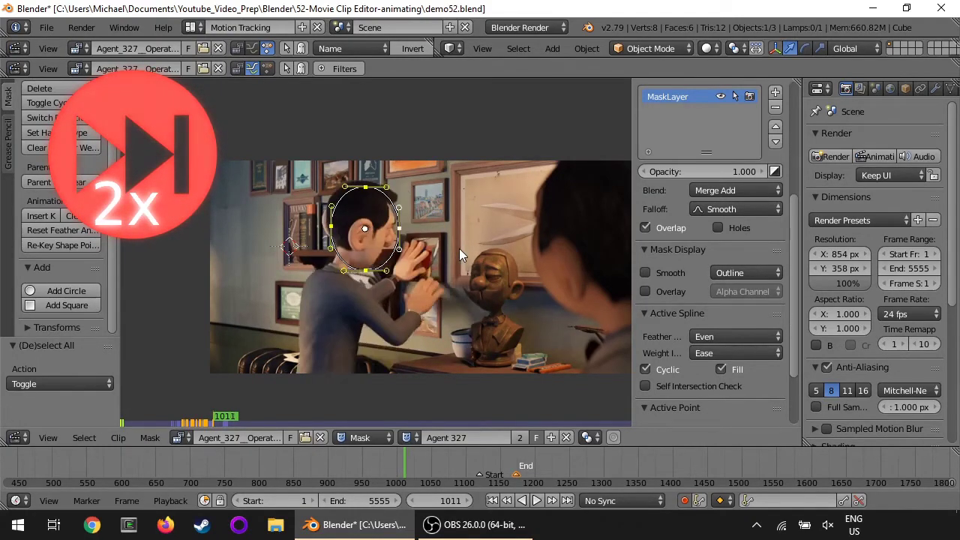
key(Right)
key(Right)
key(Right)
key(Right)
key(Right)
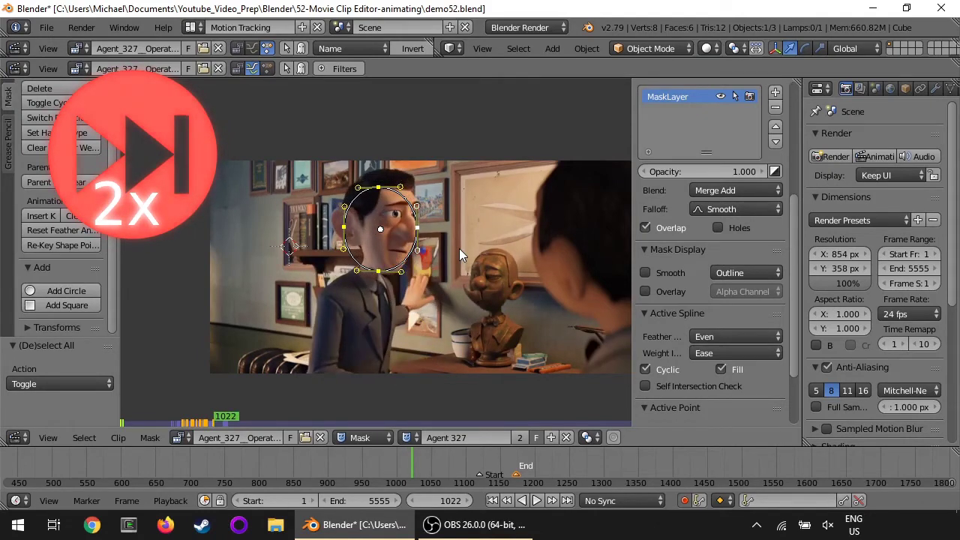
key(g)
click(464, 246)
Advance about three frames past frame 1022 and move the mask 0.013 right and 0.013 up
key(Right)
key(Right)
key(Right)
key(g)
click(471, 238)
Enlarge the mask slightly at frame 1026, and shift it 0.004 right and 0.018 down at frame 1027
key(Right)
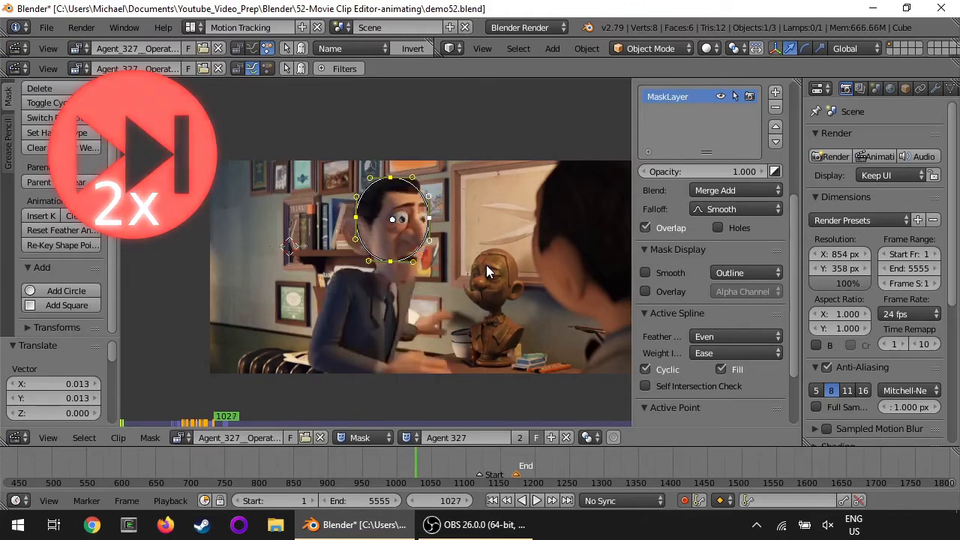
key(s)
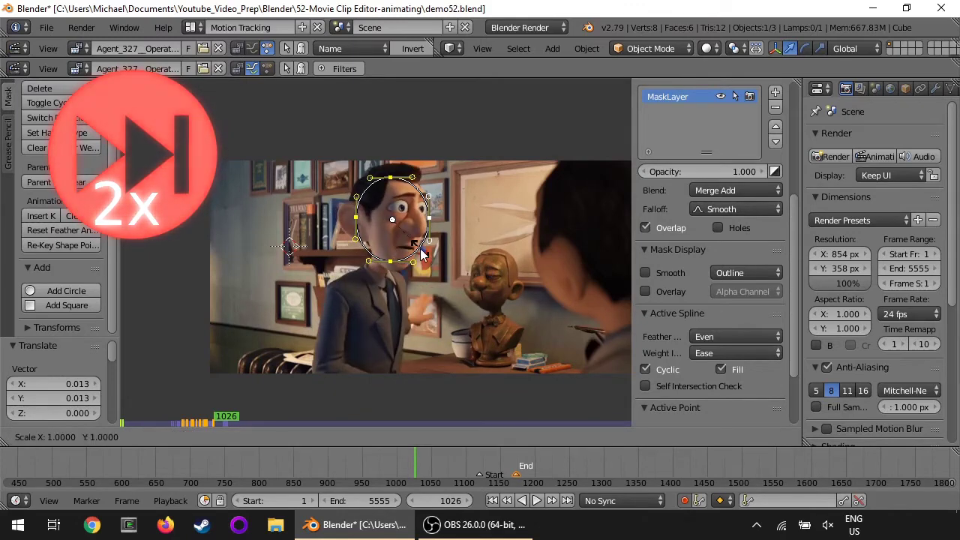
click(424, 255)
key(Right)
key(g)
click(463, 273)
Move the mask down and left at frame 1028, and shift it 0.044 left and 0.022 up at frame 1029
key(Right)
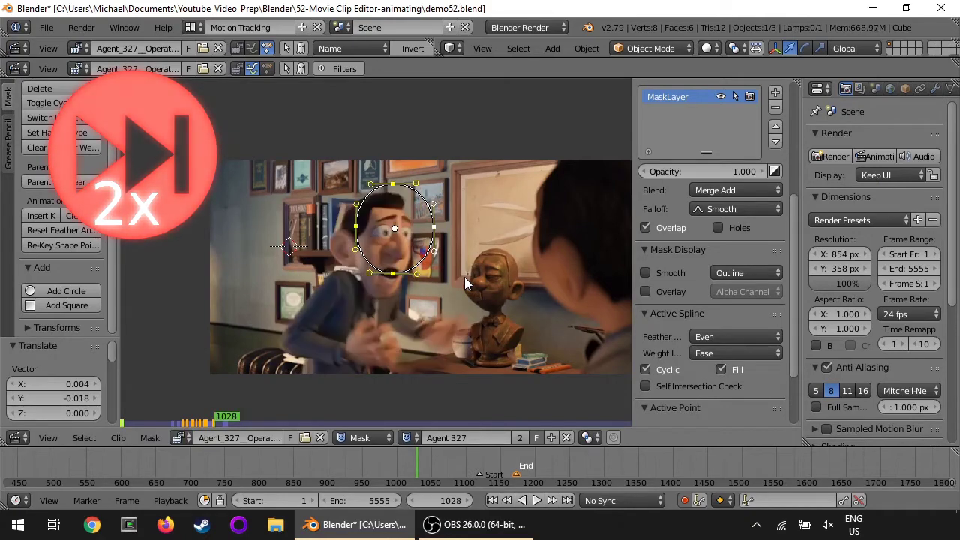
key(g)
click(451, 296)
key(Right)
key(g)
click(429, 285)
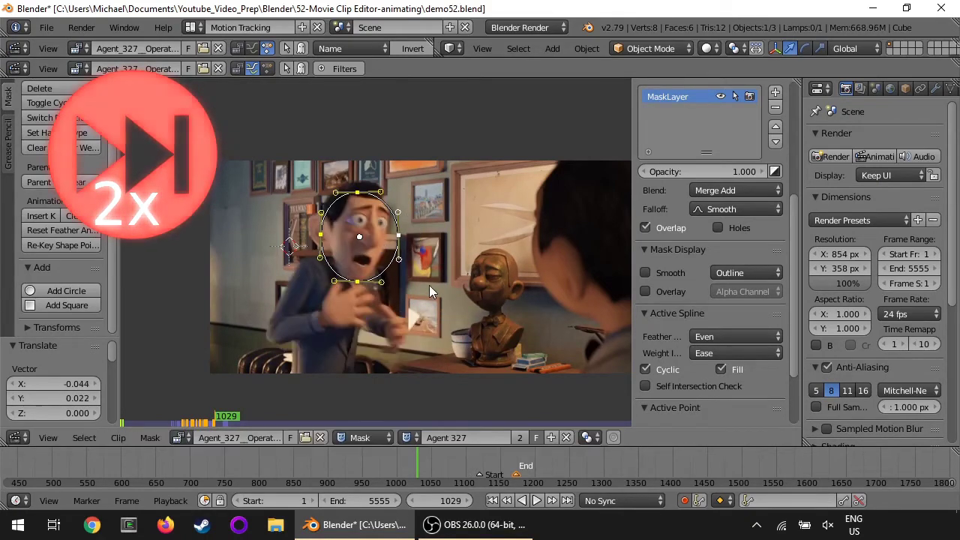
Reposition the mask up and left over the next two frames, and two frames further shift it 0.006 left and 0.025 up
key(Right)
key(Right)
key(g)
click(403, 269)
key(Right)
key(Right)
key(g)
click(399, 257)
At frame 1035, shift the mask 0.007 left and 0.009 down, and advance to frame 1038
key(Right)
key(Right)
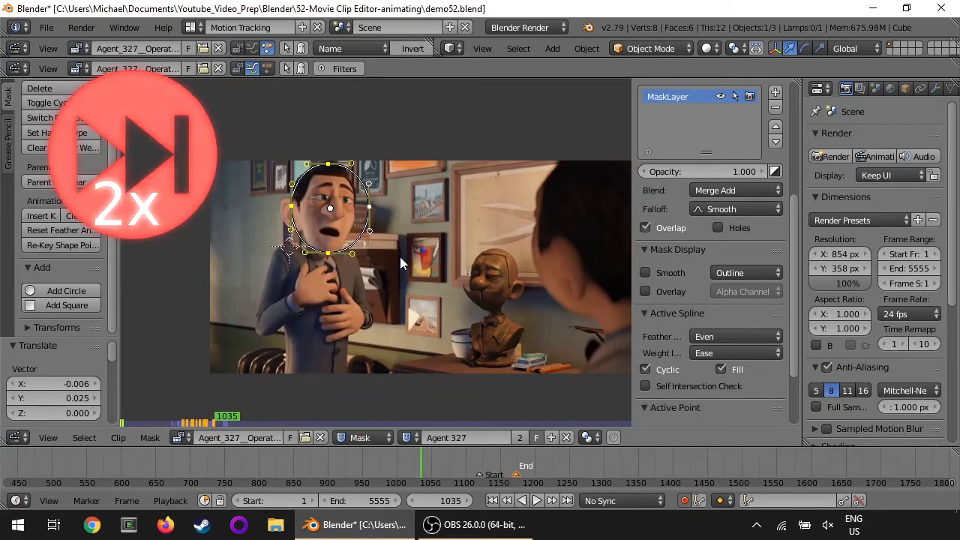
key(g)
click(396, 261)
key(Right)
key(Right)
key(Right)
key(Right)
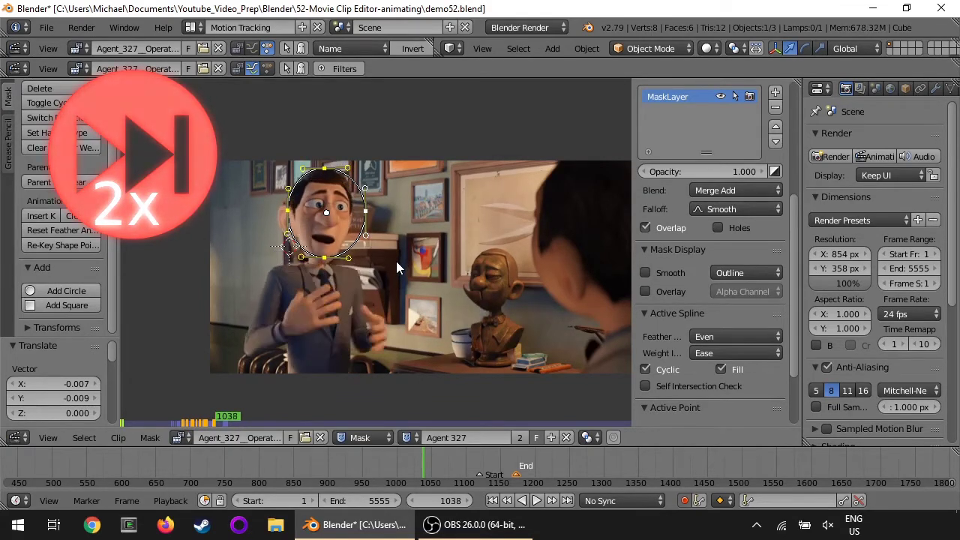
Shift the mask slightly left and down at frame 1038, and move it right and down several frames further to follow the head
key(g)
click(391, 271)
key(Right)
key(Right)
key(Right)
key(Right)
key(Right)
key(Right)
key(Right)
key(g)
click(409, 283)
Keep the mask on the agent's head by moving it right at two further frames, a few frames apart
key(Right)
key(Right)
key(Right)
key(Right)
key(g)
click(428, 287)
key(Right)
key(Right)
key(Right)
key(Right)
key(Right)
key(Right)
key(g)
click(433, 284)
Advance several frames and shift the mask 0.007 right and 0.027 up onto the agent's head
key(Right)
key(Right)
key(Right)
key(Right)
key(Right)
key(Right)
key(Right)
key(Right)
key(Right)
key(g)
click(442, 268)
Advance past frame 1070 and move the mask right and slightly up to cover the head
key(Right)
key(Right)
key(Right)
key(Right)
key(Right)
key(Right)
key(Right)
key(Right)
key(Right)
key(Right)
key(Right)
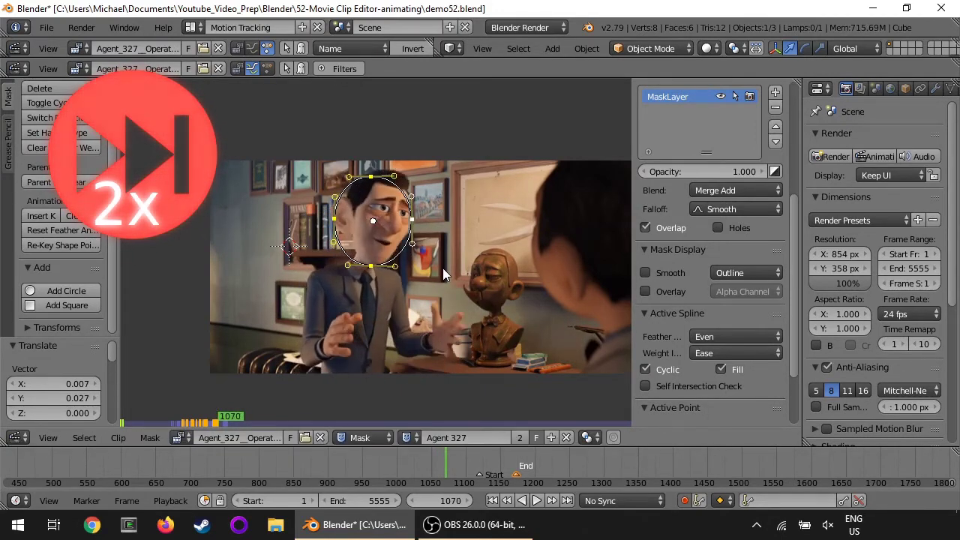
key(Right)
key(Right)
key(Right)
key(Right)
key(Right)
key(g)
click(461, 270)
Move the mask right and down a few frames further, and at frame 1116 shift it 0.006 right and 0.012 down
key(Right)
key(Right)
key(Right)
key(Right)
key(Right)
key(Right)
key(g)
click(468, 277)
key(Right)
key(Right)
key(Right)
key(Right)
key(Right)
key(Right)
key(Right)
key(Right)
key(Right)
key(Right)
key(Right)
key(Right)
key(g)
click(471, 284)
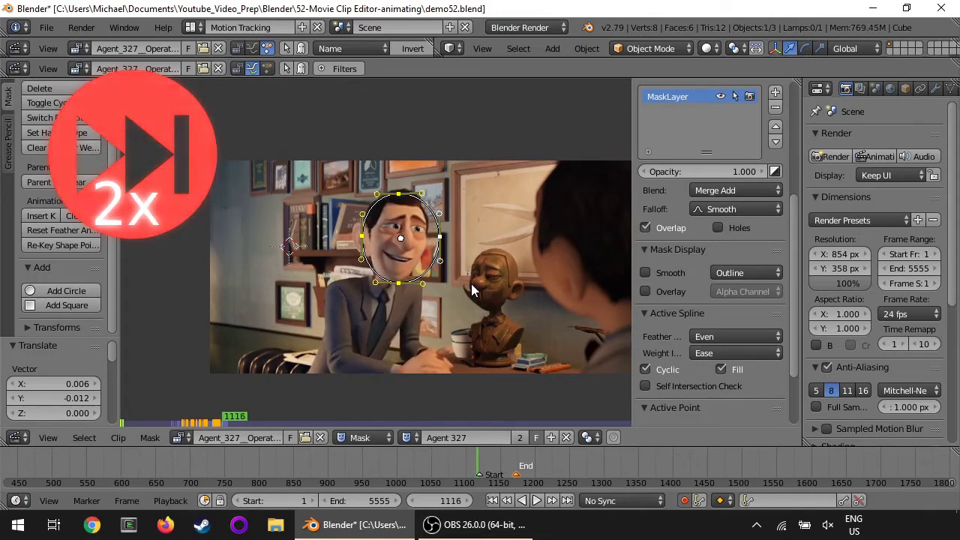
Step through the frames after 1116 to find where the agent's shot ends, and return to frame 1118
key(Right)
key(Right)
key(Right)
key(Right)
key(Right)
key(Right)
key(Right)
key(Right)
key(Right)
key(Right)
key(Right)
key(Right)
key(Right)
key(Right)
key(Right)
key(Right)
key(Right)
key(Right)
key(Right)
key(Right)
key(Left)
key(Left)
Switch to the Video Editing layout and place the playhead at frame 630, where the agent's shot begins
click(192, 27)
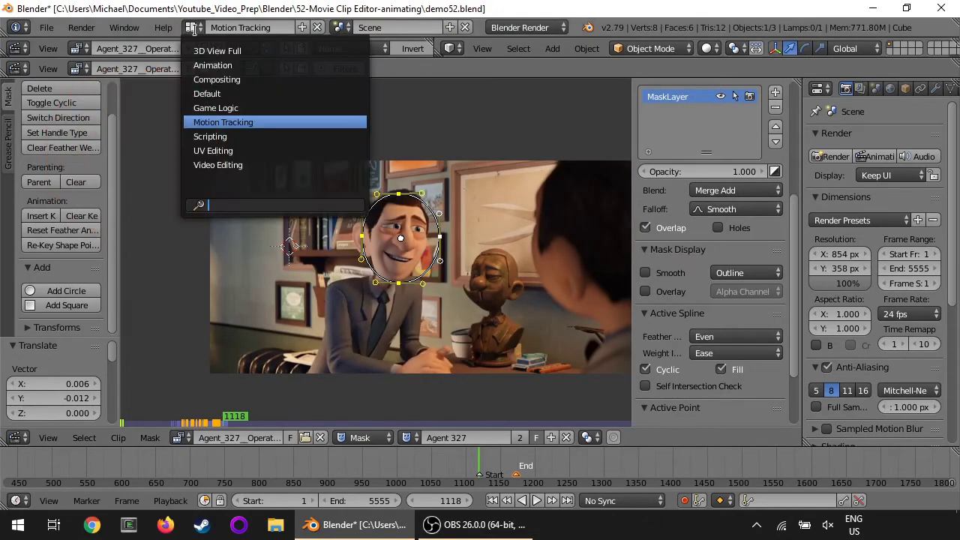
click(223, 165)
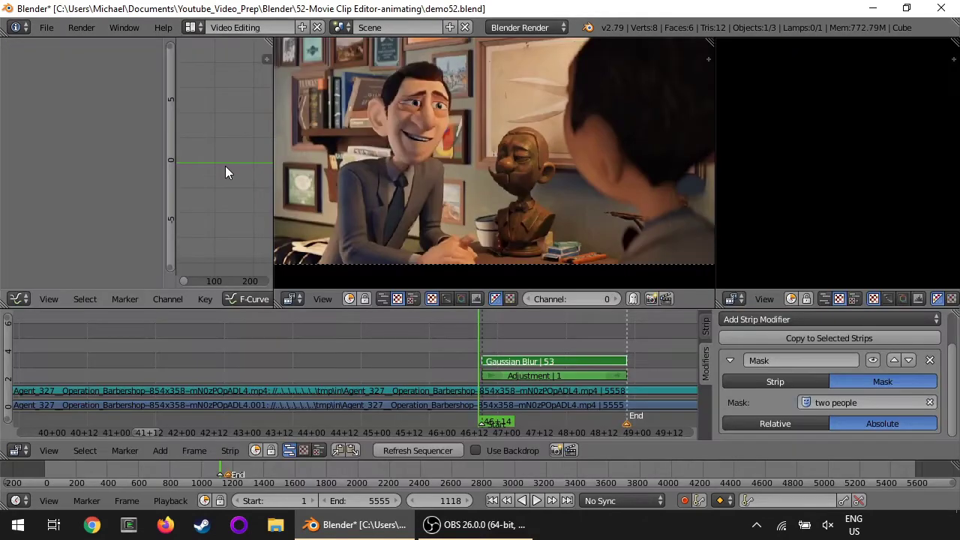
scroll(301, 359, down, 5)
click(300, 359)
key(Left)
key(Left)
key(Left)
key(Right)
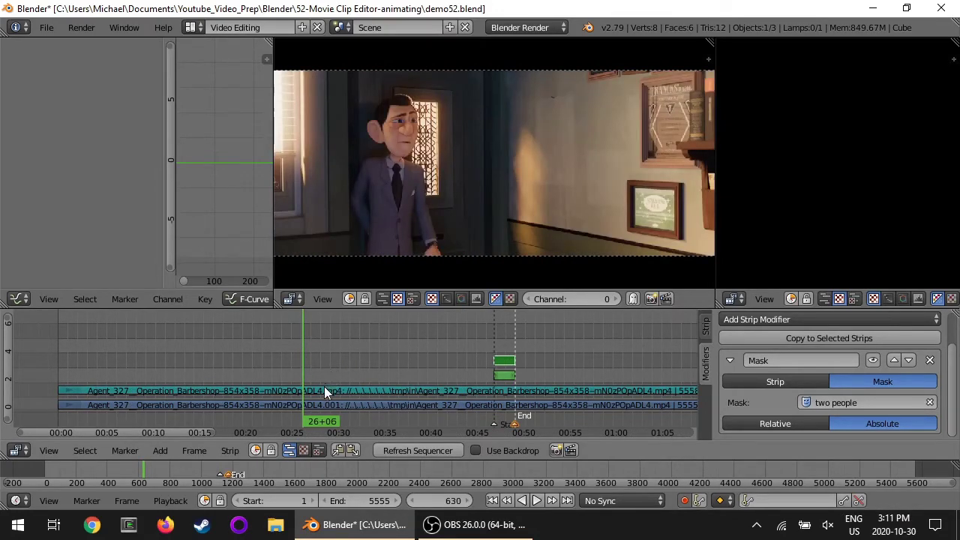
Add an adjustment layer strip at frame 630 and extend its end up to the existing adjustment strip
key(shift+a)
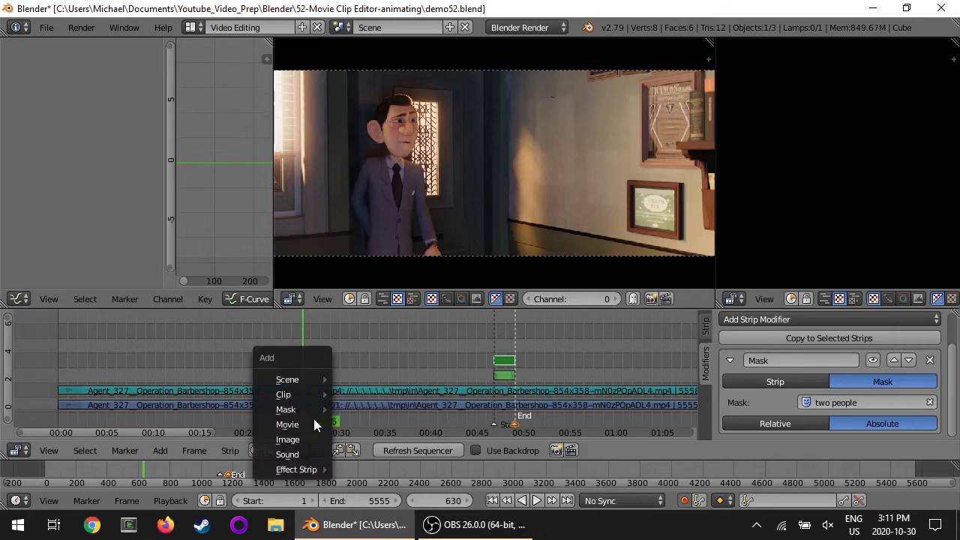
mouse_move(318, 468)
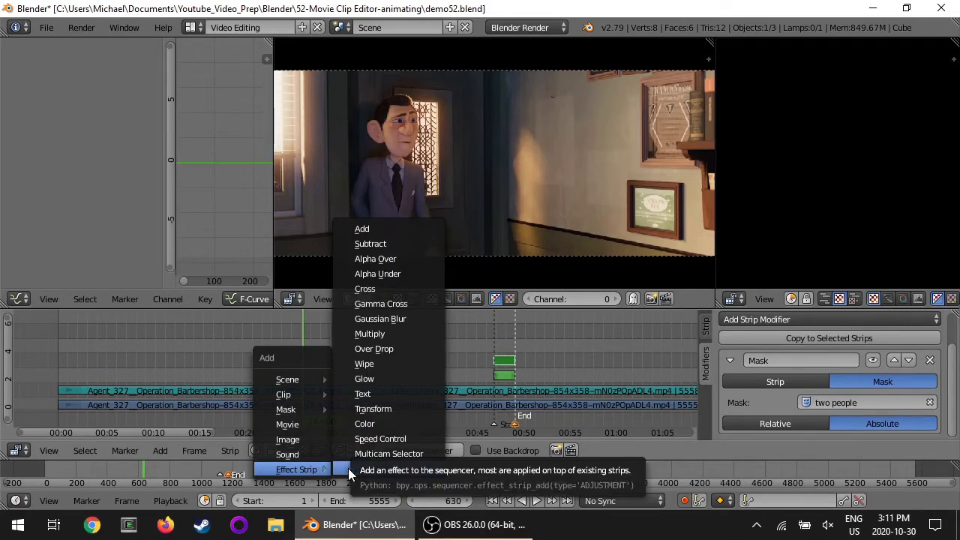
click(348, 468)
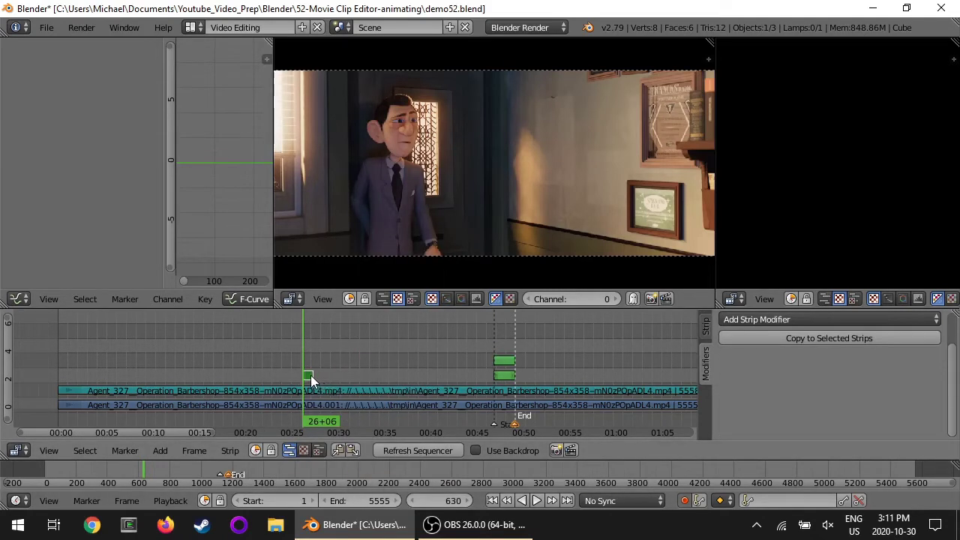
scroll(312, 379, up, 5)
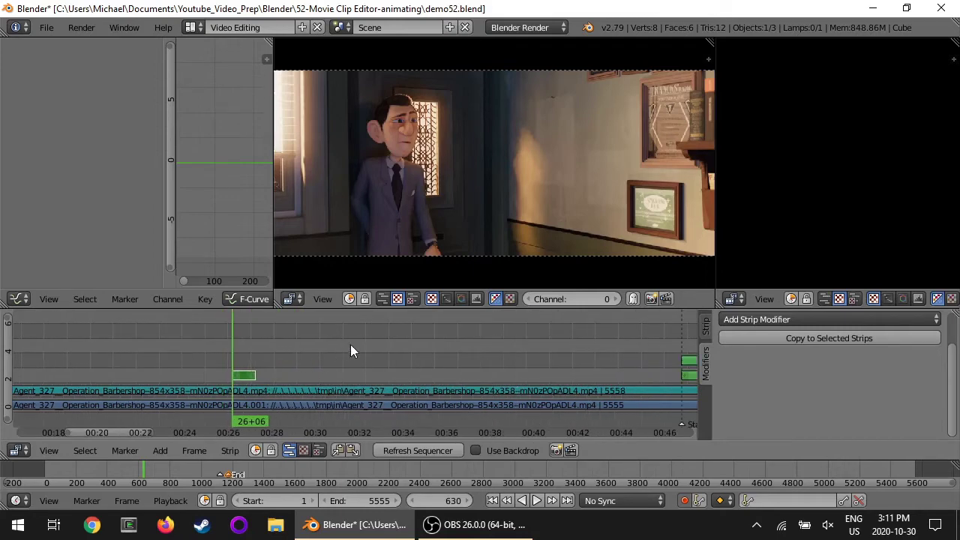
middle_drag(350, 344, 227, 369)
right_drag(177, 372, 593, 374)
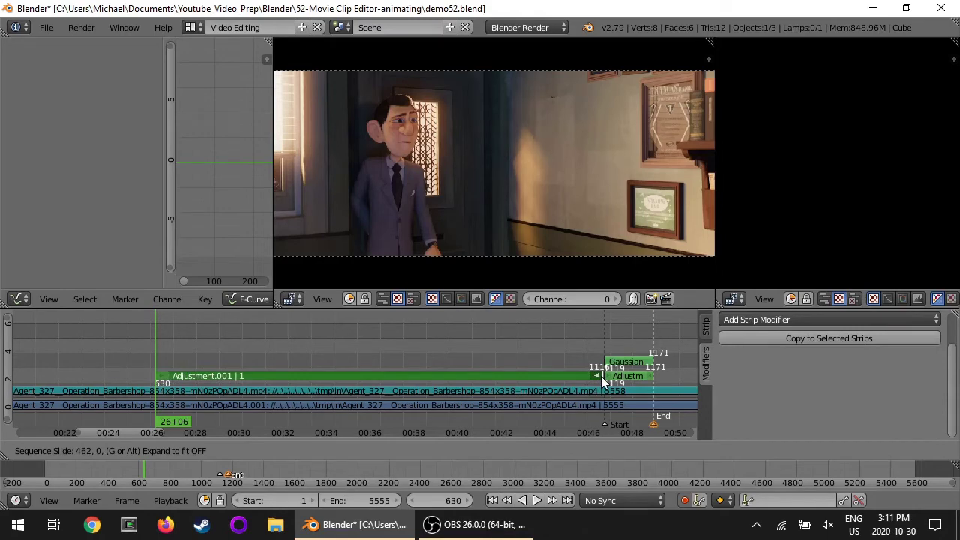
right_drag(602, 375, 598, 376)
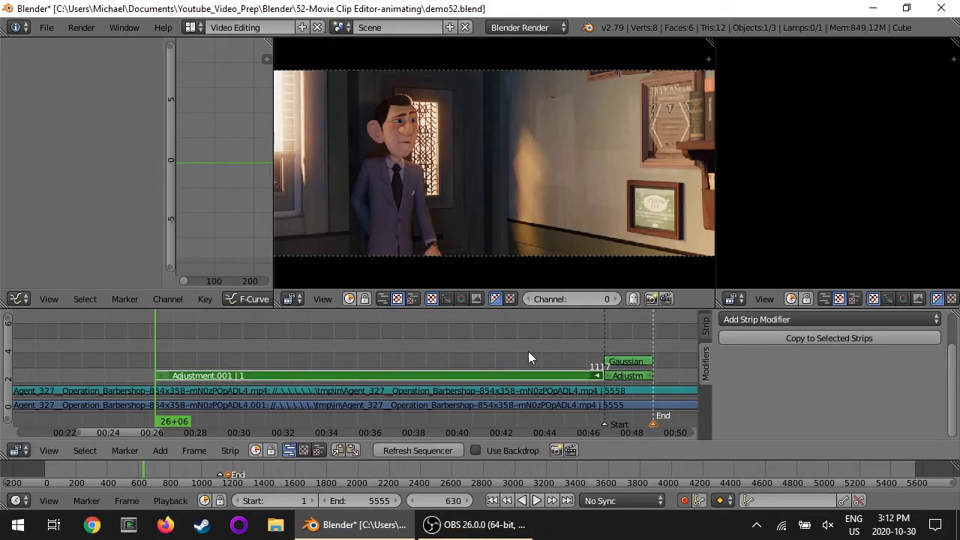
Add a Mask modifier to the new adjustment strip, using the Agent 327 mask as its input
right_click(304, 372)
click(757, 318)
click(776, 402)
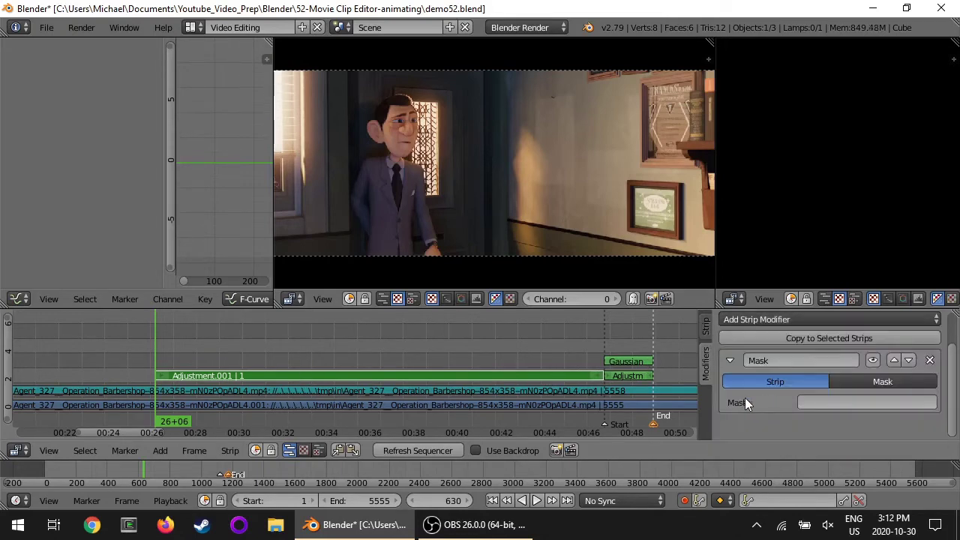
click(868, 382)
click(862, 402)
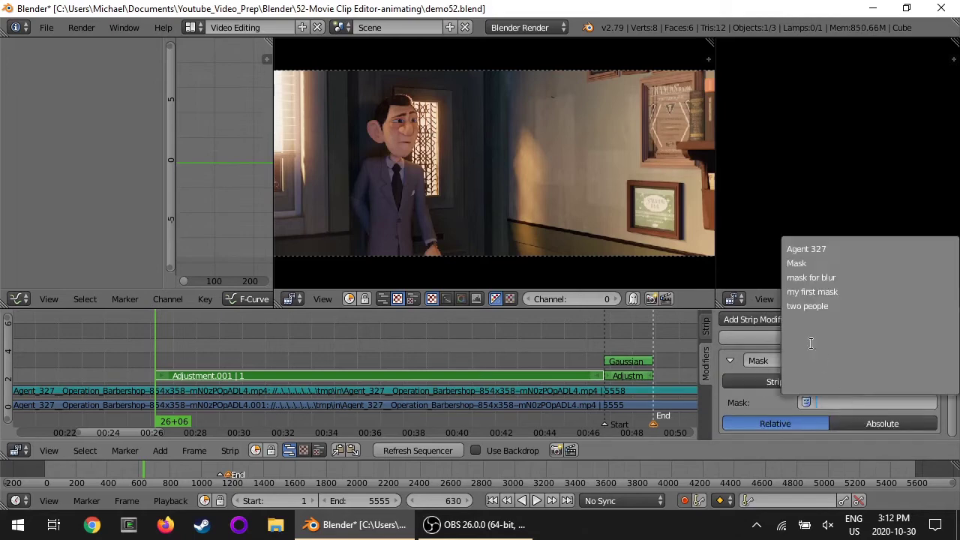
click(808, 249)
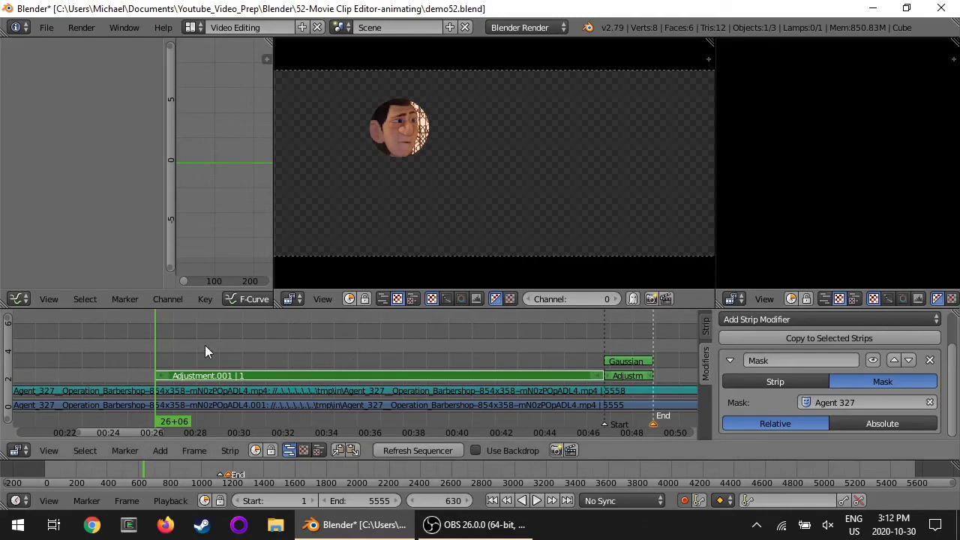
Preview the masked strip and set the modifier's mask time to Absolute
key(alt+a)
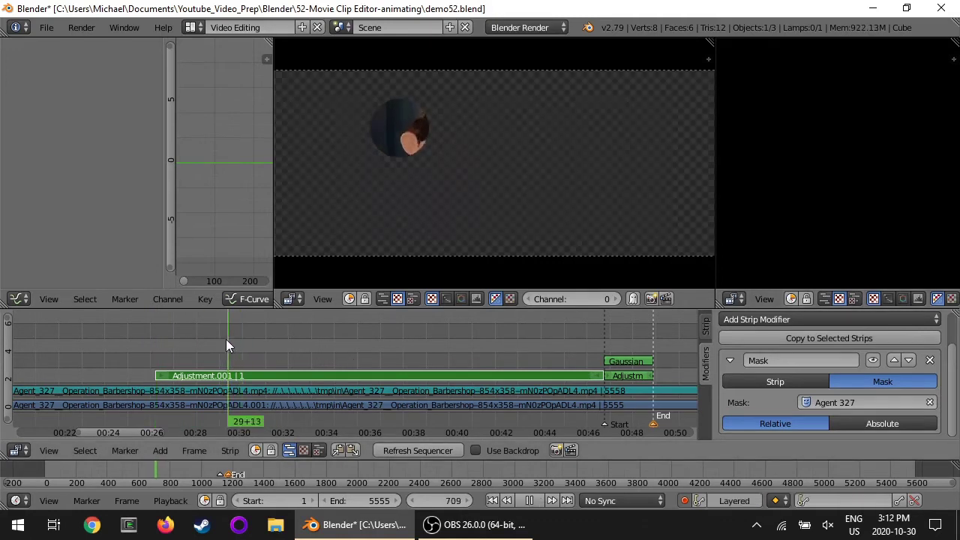
click(262, 338)
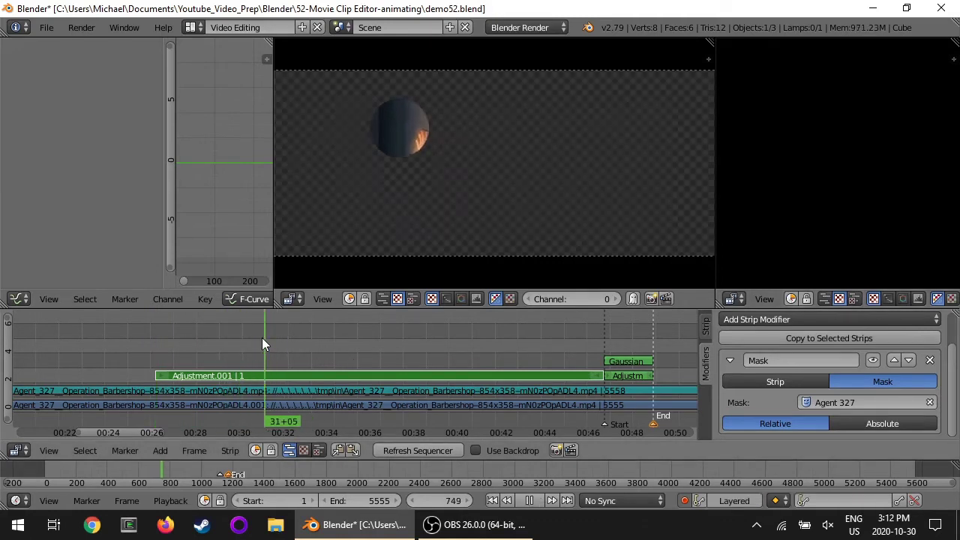
key(alt+a)
click(923, 427)
Play and scrub through the shot to check how the mask follows the agent's head
key(alt+a)
drag(225, 343, 578, 342)
click(253, 342)
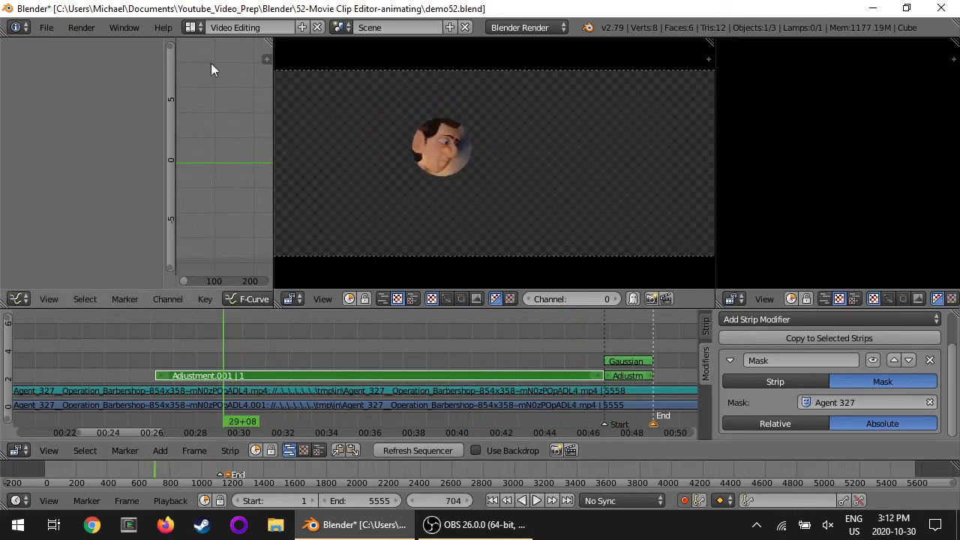
Invert the Agent 327 mask layer in the Motion Tracking layout and return to the Video Editing layout
click(193, 27)
click(225, 122)
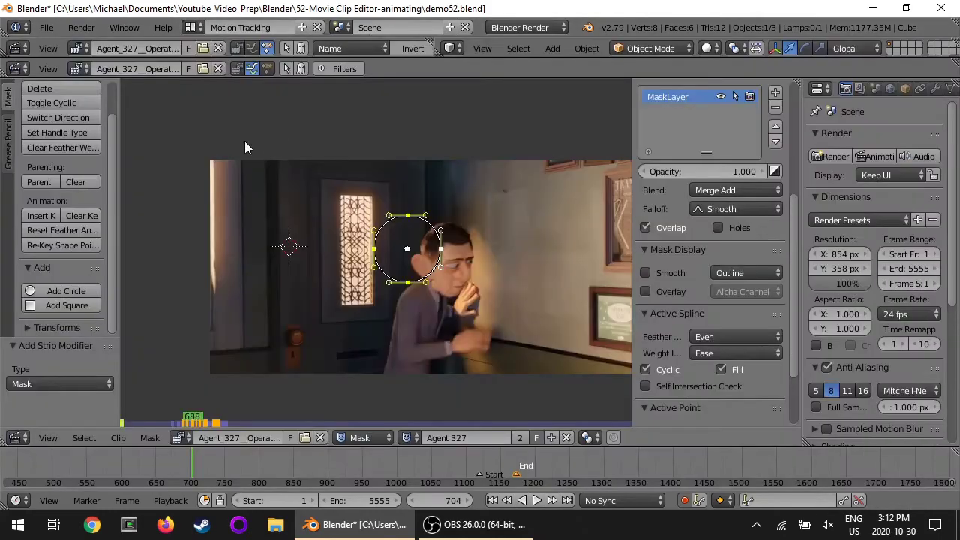
scroll(749, 329, down, 3)
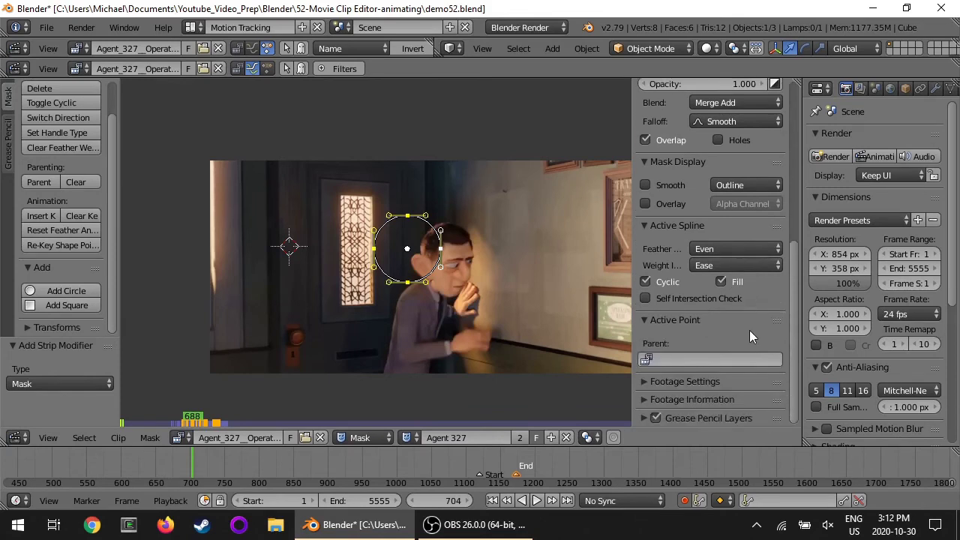
scroll(747, 336, up, 4)
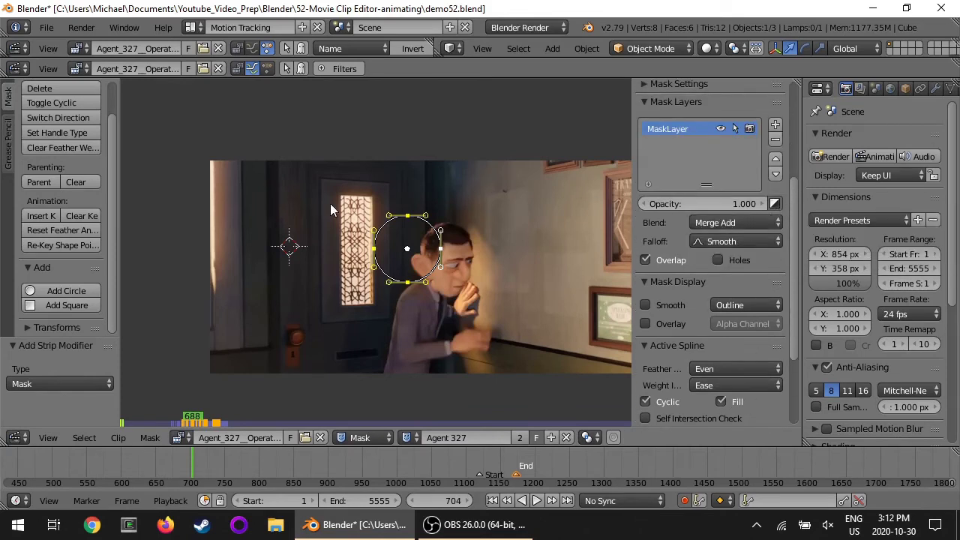
click(191, 27)
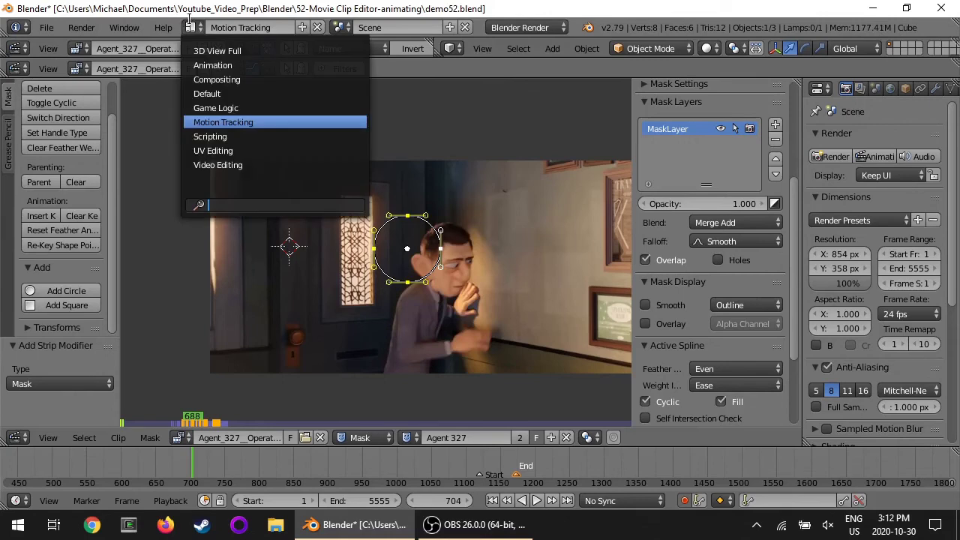
click(219, 164)
Refresh the sequencer at frame 642 and play the shot to check the inverted mask
drag(175, 347, 167, 347)
click(418, 450)
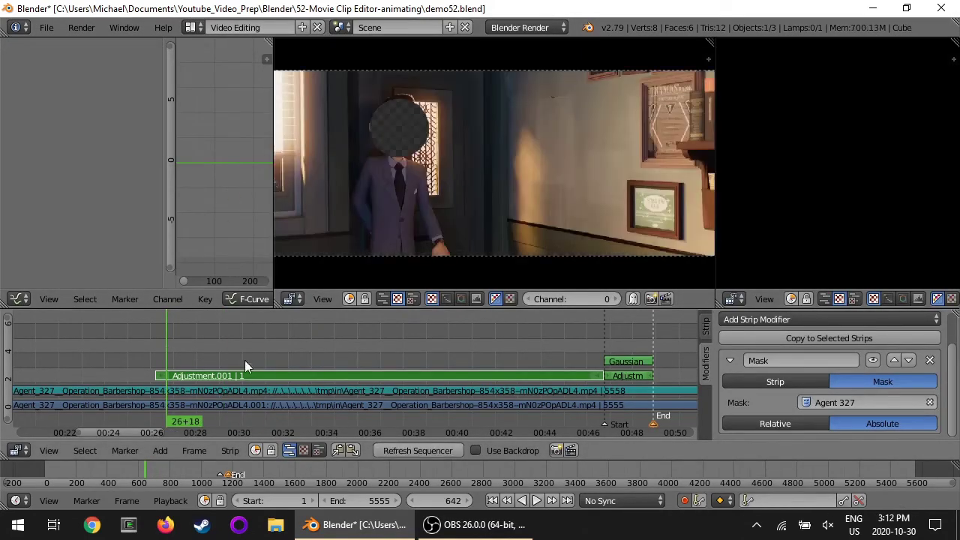
key(alt+a)
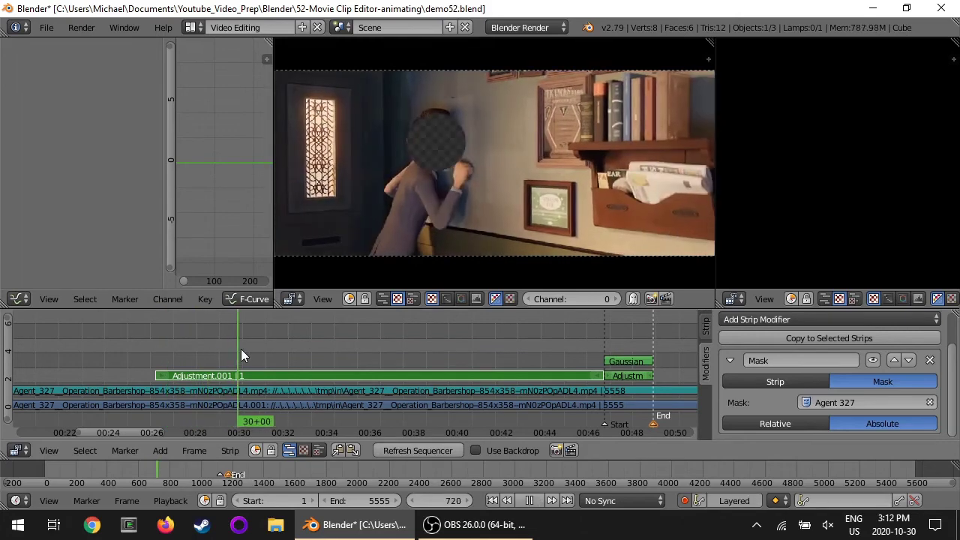